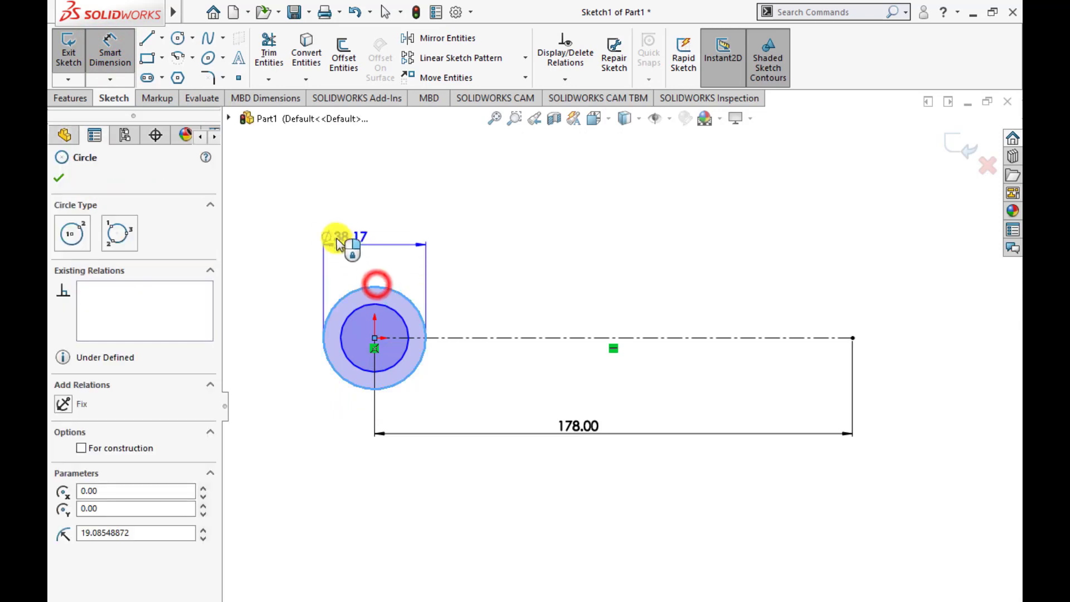
Dimension the outer circle at the origin to a diameter of 24 mm.
{"action": "left_click", "coordinate": [306, 220]}
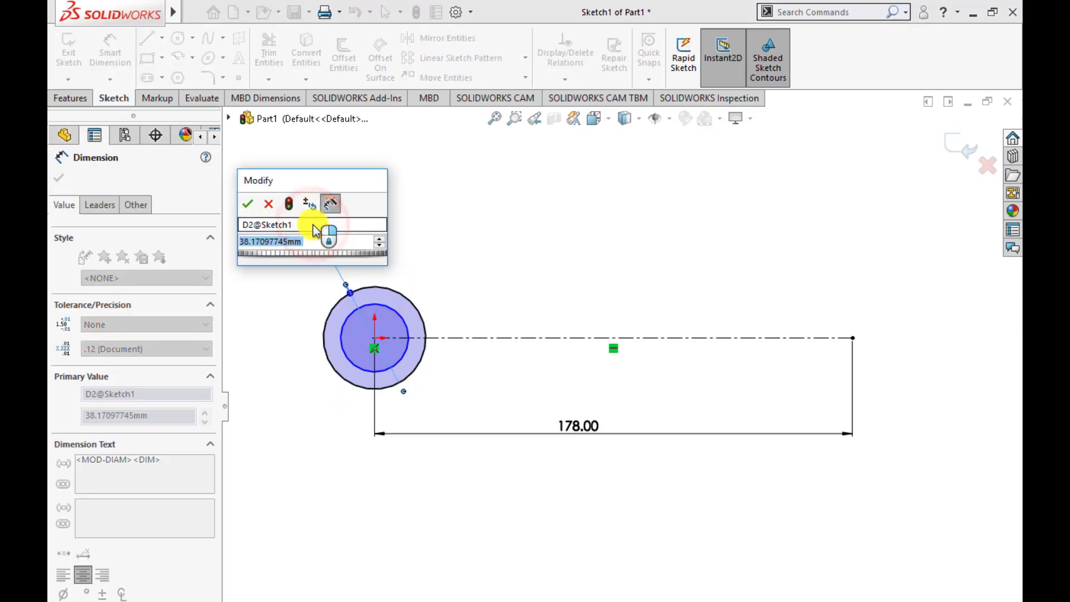
{"action": "type", "text": "24"}
{"action": "key", "text": "Return"}
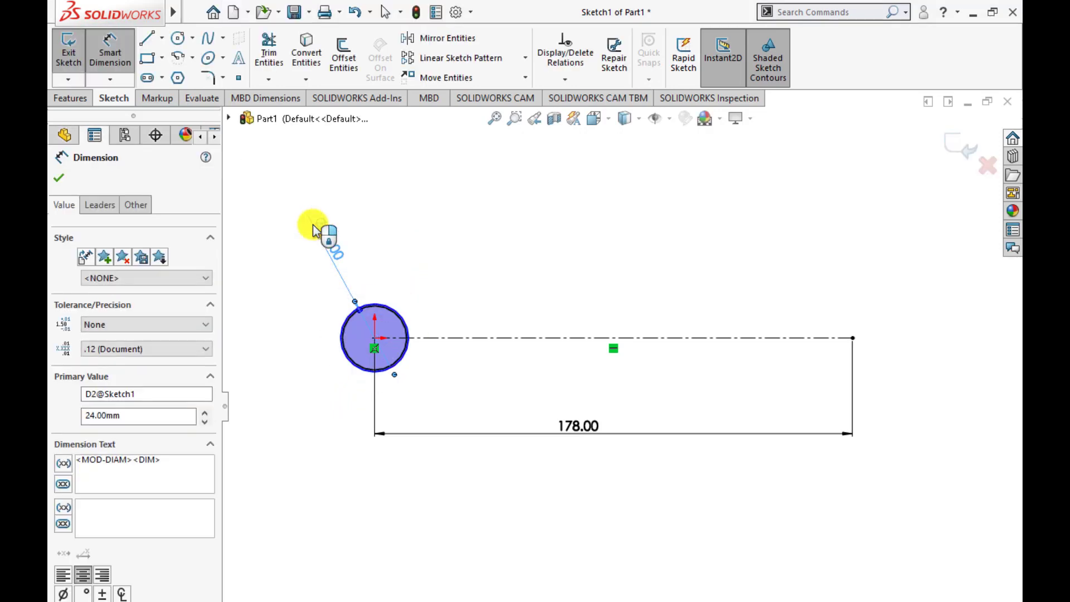
{"action": "scroll", "coordinate": [345, 338], "scroll_direction": "down", "scroll_amount": 5}
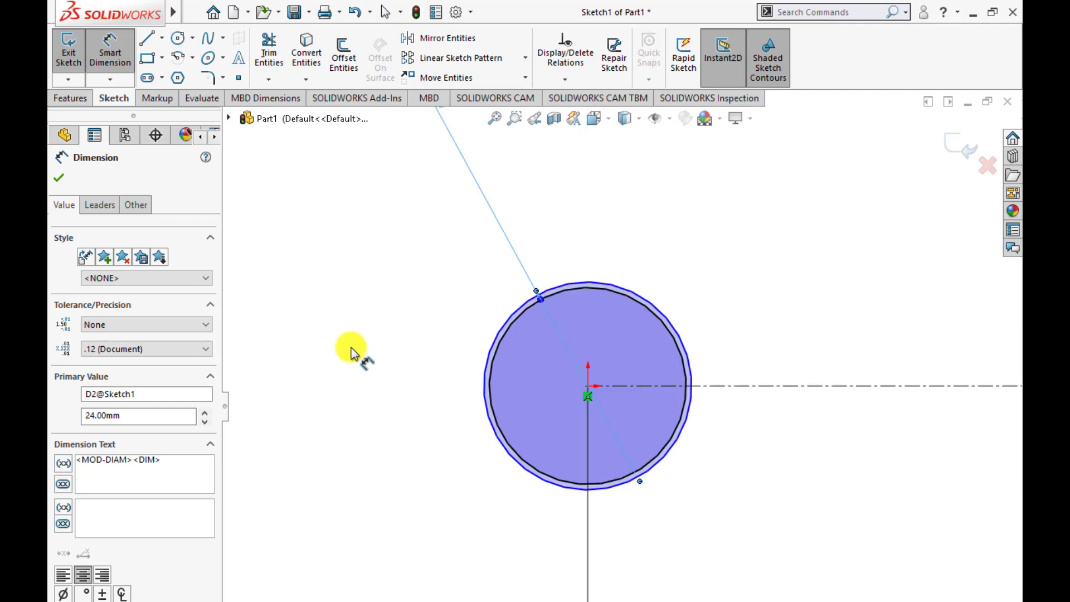
{"action": "left_click", "coordinate": [489, 389]}
{"action": "left_click", "coordinate": [381, 379]}
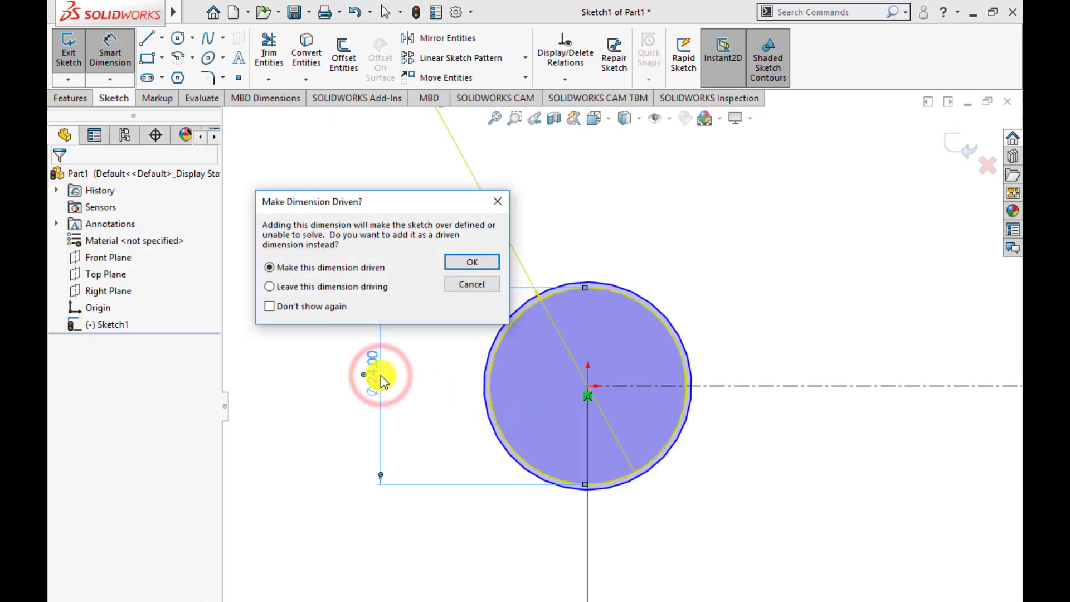
{"action": "left_click", "coordinate": [484, 286]}
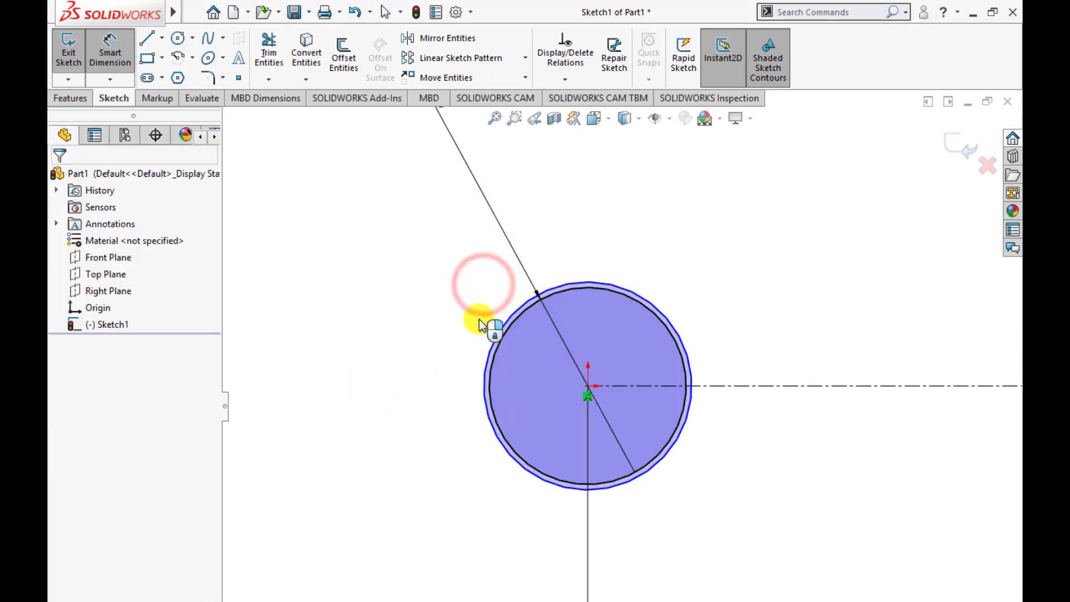
Dimension the other circle at the origin to a diameter of 15 mm.
{"action": "left_click", "coordinate": [500, 333]}
{"action": "left_click", "coordinate": [396, 330]}
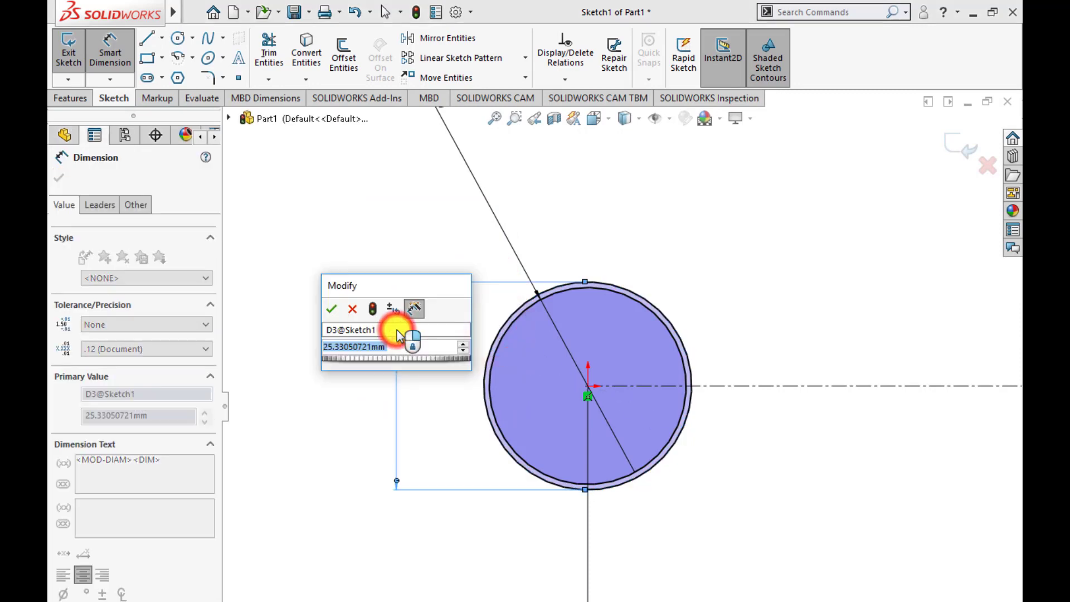
{"action": "type", "text": "15"}
{"action": "key", "text": "Return"}
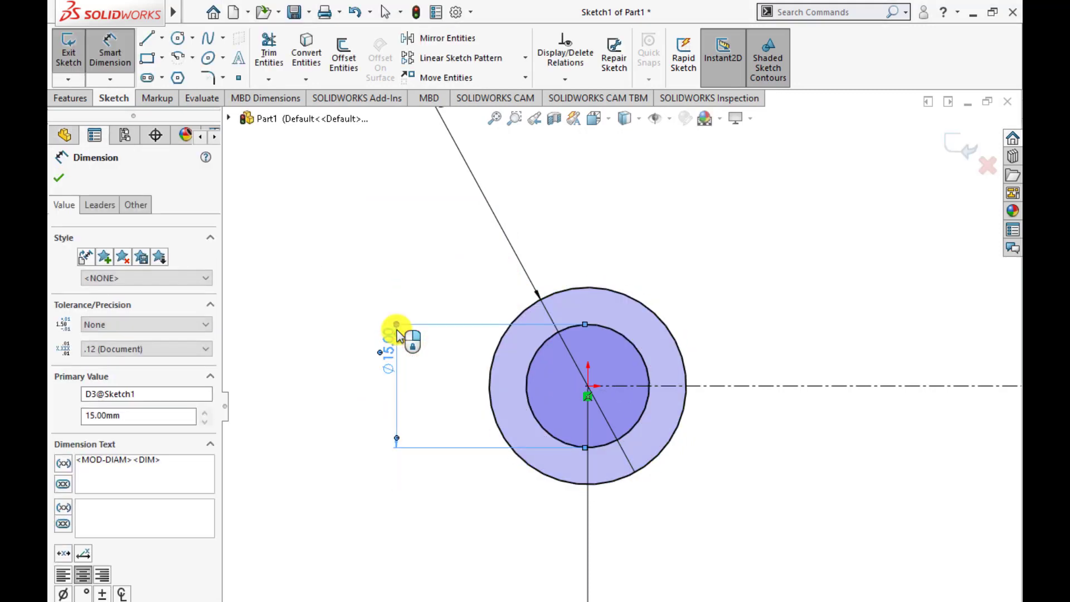
{"action": "left_click", "coordinate": [61, 180]}
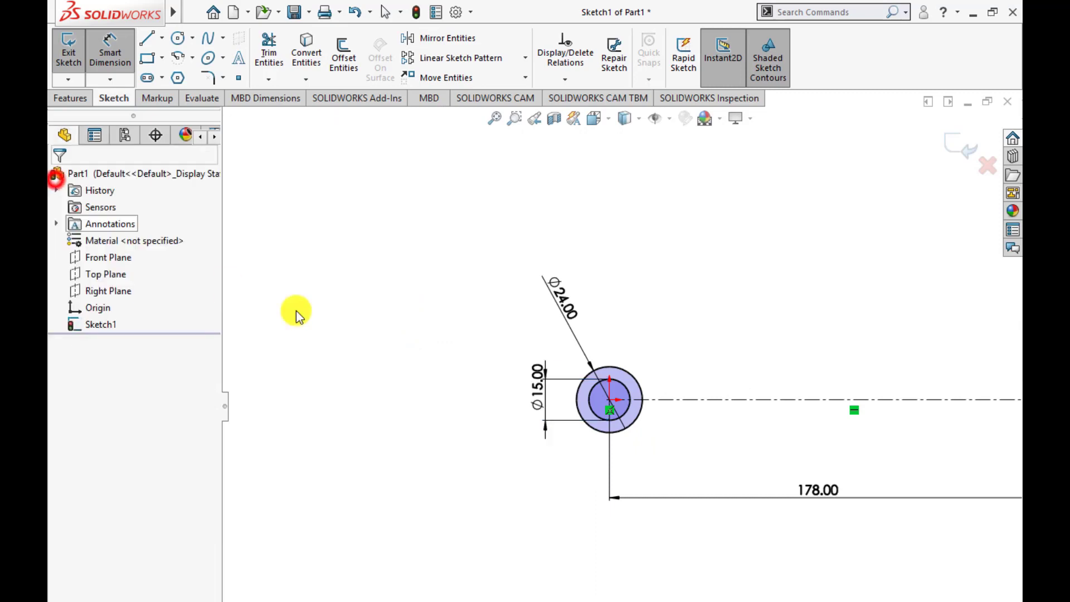
{"action": "scroll", "coordinate": [636, 423], "scroll_direction": "up", "scroll_amount": 3}
{"action": "scroll", "coordinate": [673, 466], "scroll_direction": "down", "scroll_amount": 2}
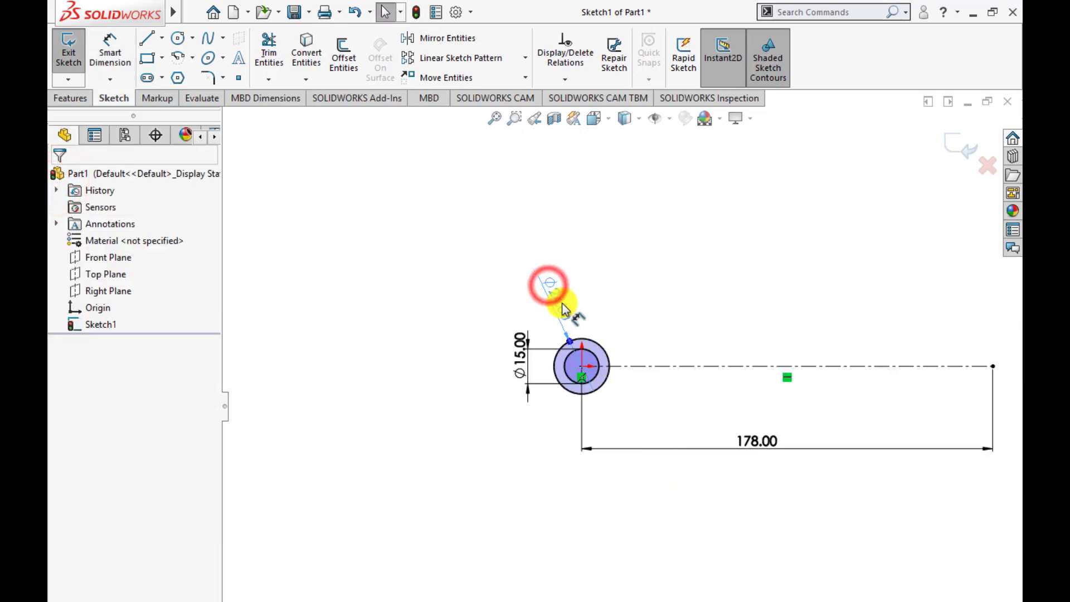
{"action": "left_click", "coordinate": [563, 305]}
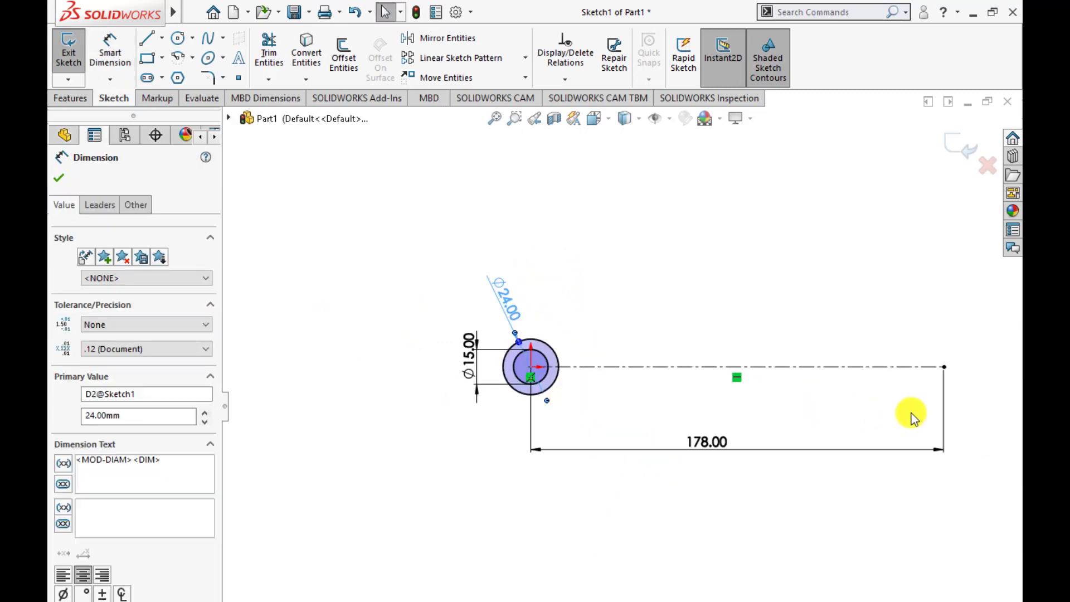
Sketch two concentric circles, about 44 mm and 33 mm in diameter, centred on the far endpoint of the 178 mm centerline.
{"action": "scroll", "coordinate": [912, 418], "scroll_direction": "down", "scroll_amount": 2}
{"action": "left_click", "coordinate": [177, 40]}
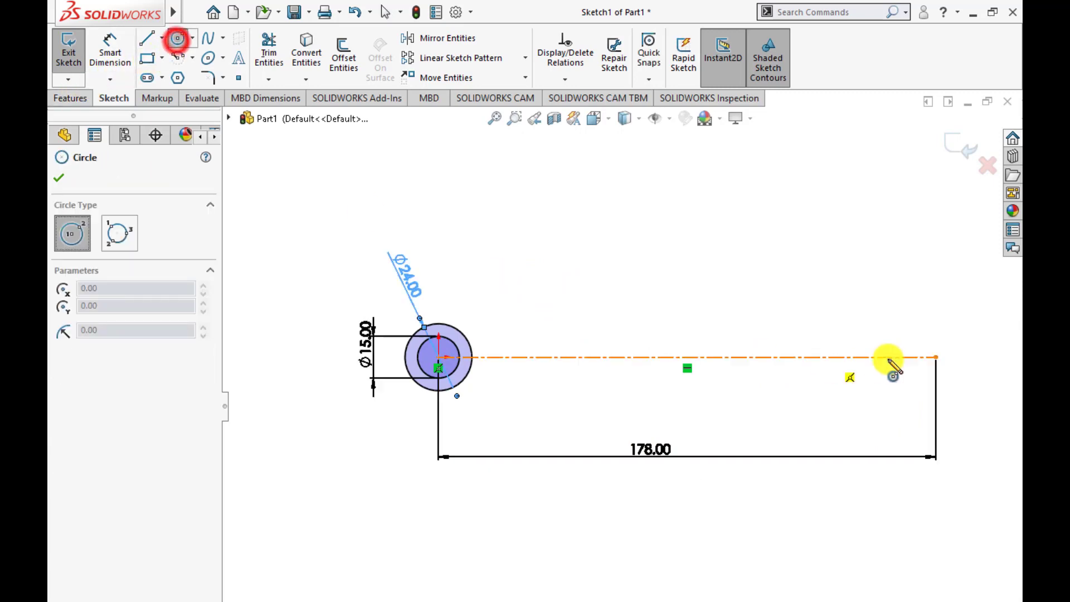
{"action": "left_click", "coordinate": [936, 357]}
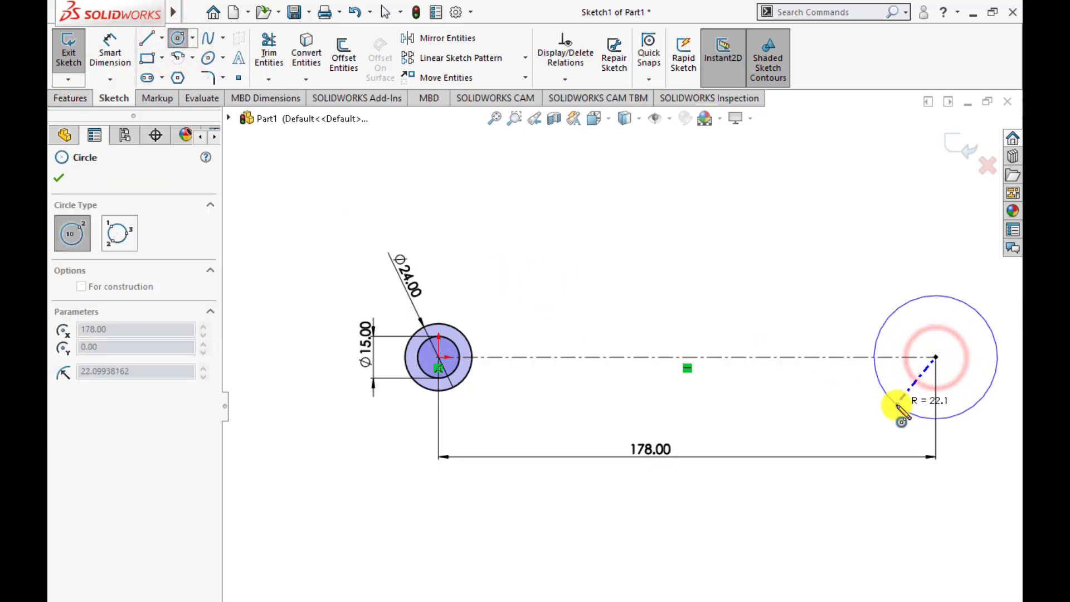
{"action": "left_click", "coordinate": [897, 408]}
{"action": "left_click", "coordinate": [936, 357]}
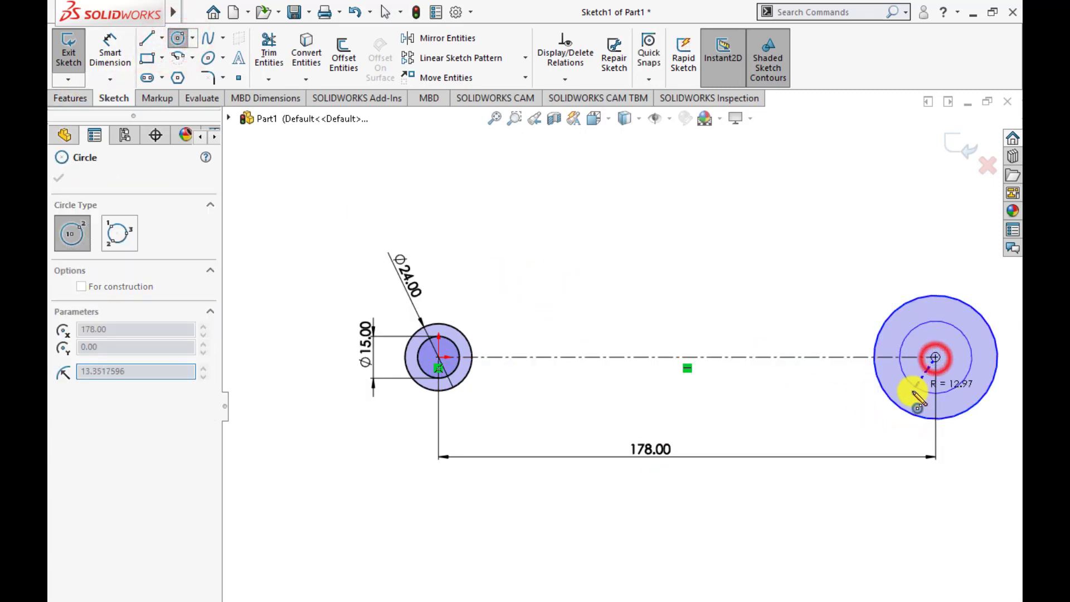
{"action": "left_click", "coordinate": [910, 394]}
{"action": "left_click", "coordinate": [60, 180]}
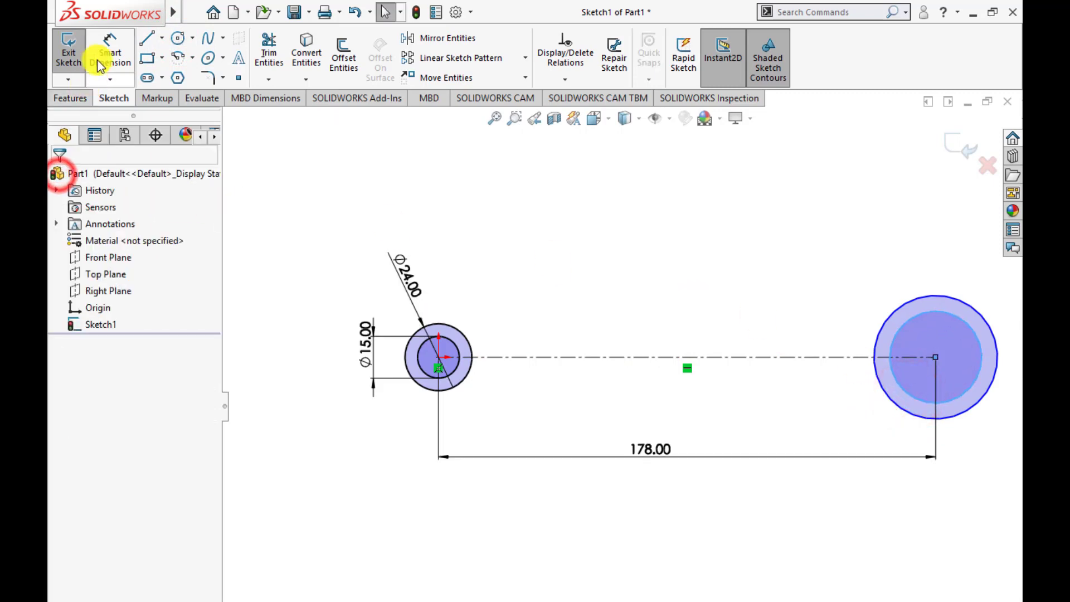
Dimension the inner circle at the centerline's far end to a diameter of 24 mm.
{"action": "left_click", "coordinate": [110, 53]}
{"action": "left_click", "coordinate": [897, 329]}
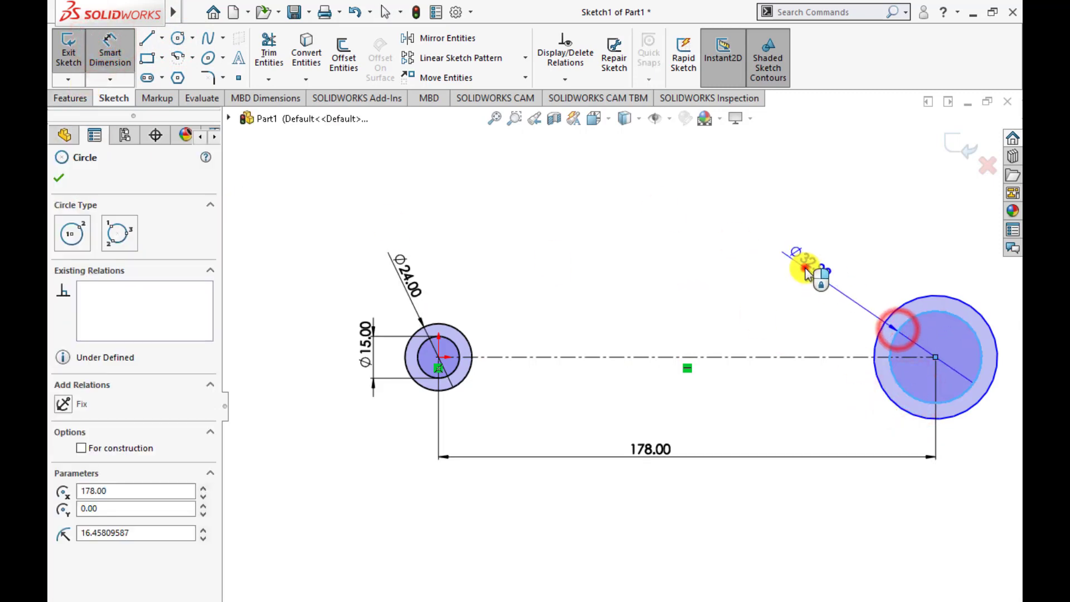
{"action": "left_click", "coordinate": [803, 270]}
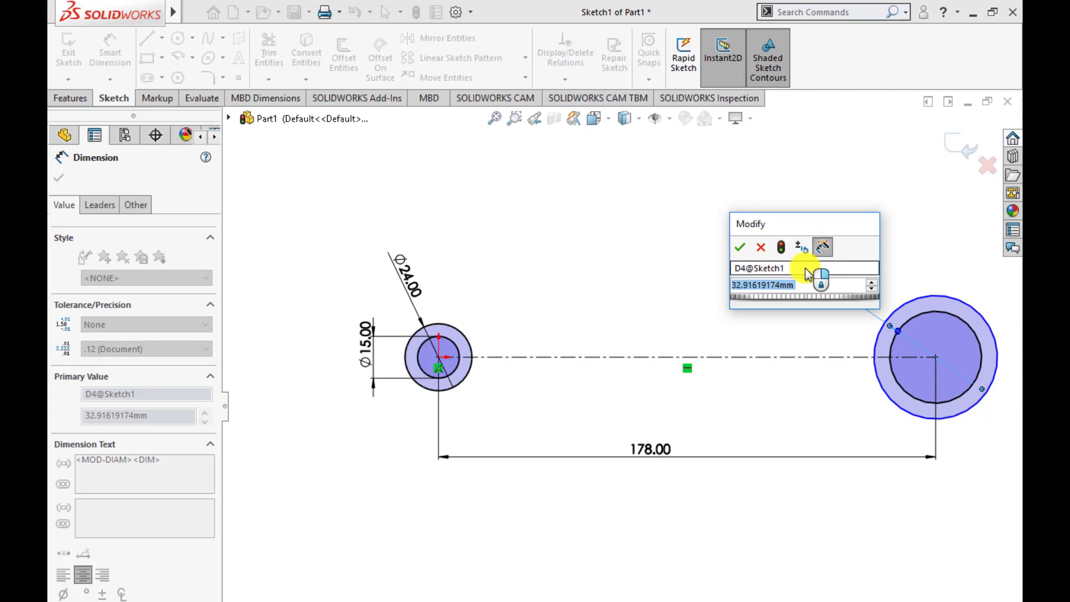
{"action": "type", "text": "24"}
{"action": "key", "text": "Return"}
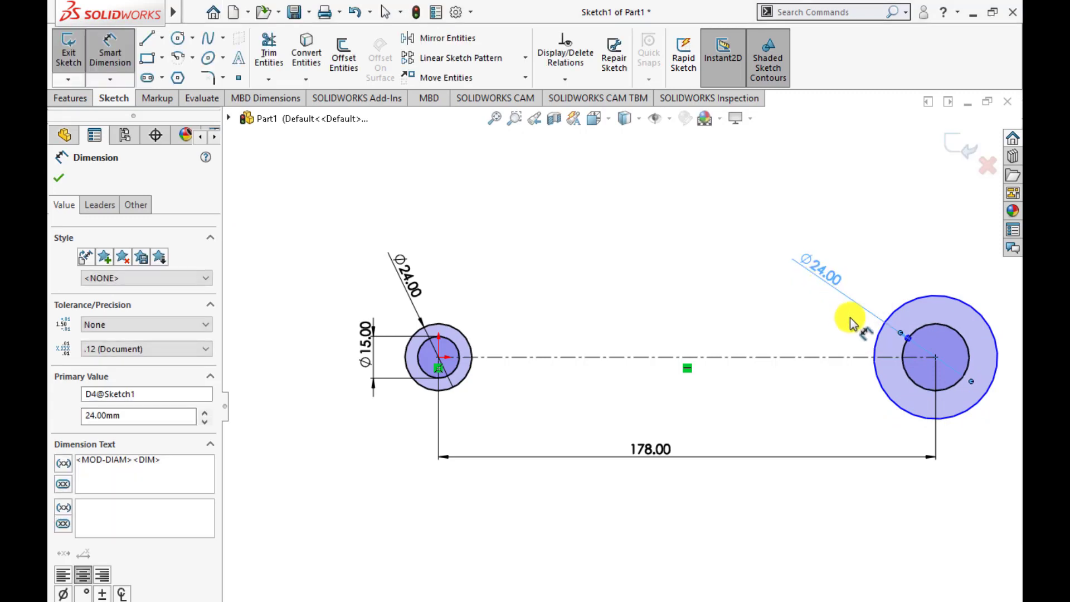
Dimension the outer circle at the centerline's far end to a diameter of 35 mm and finish the sketch.
{"action": "left_click", "coordinate": [911, 298]}
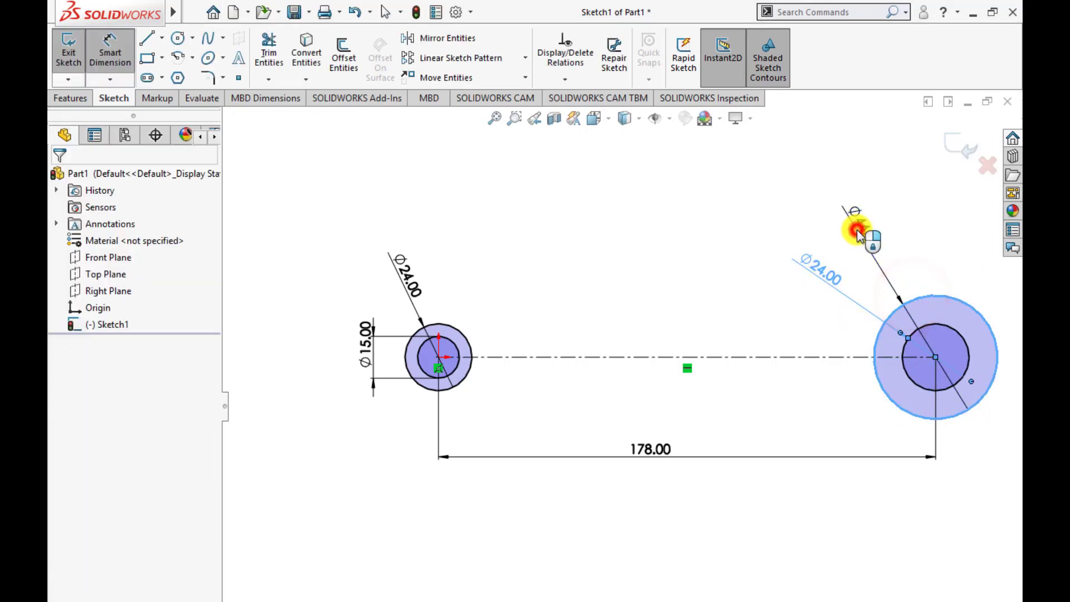
{"action": "left_click", "coordinate": [858, 234]}
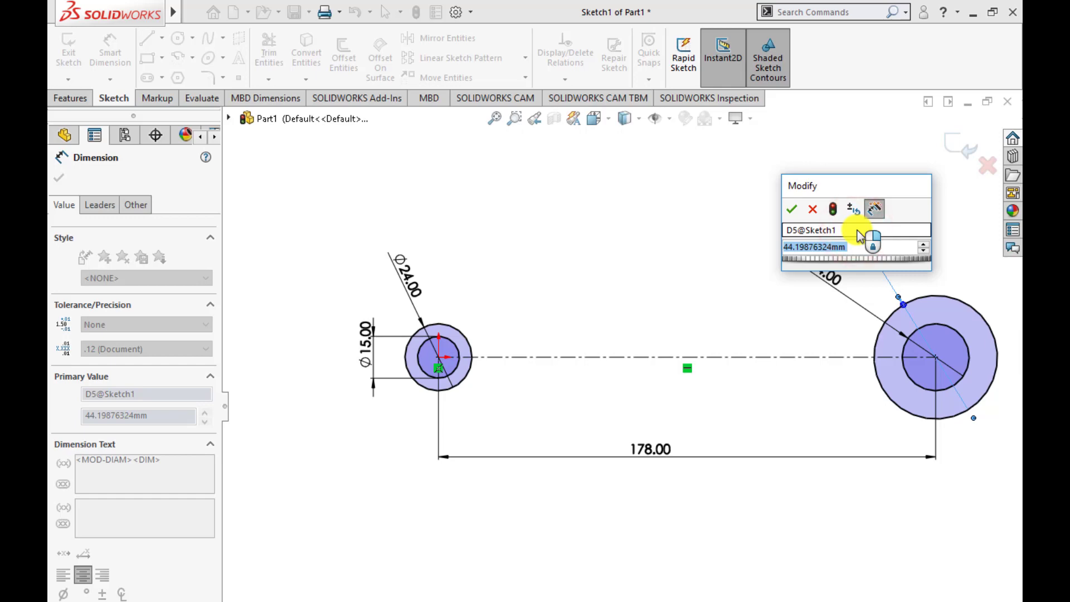
{"action": "type", "text": "35"}
{"action": "key", "text": "Return"}
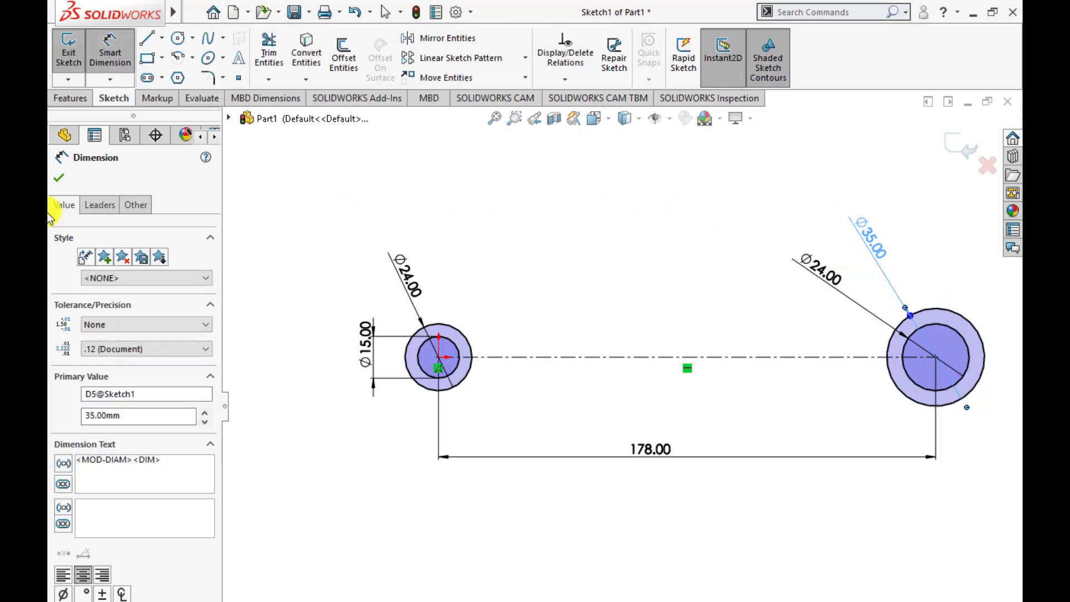
{"action": "left_click", "coordinate": [58, 181]}
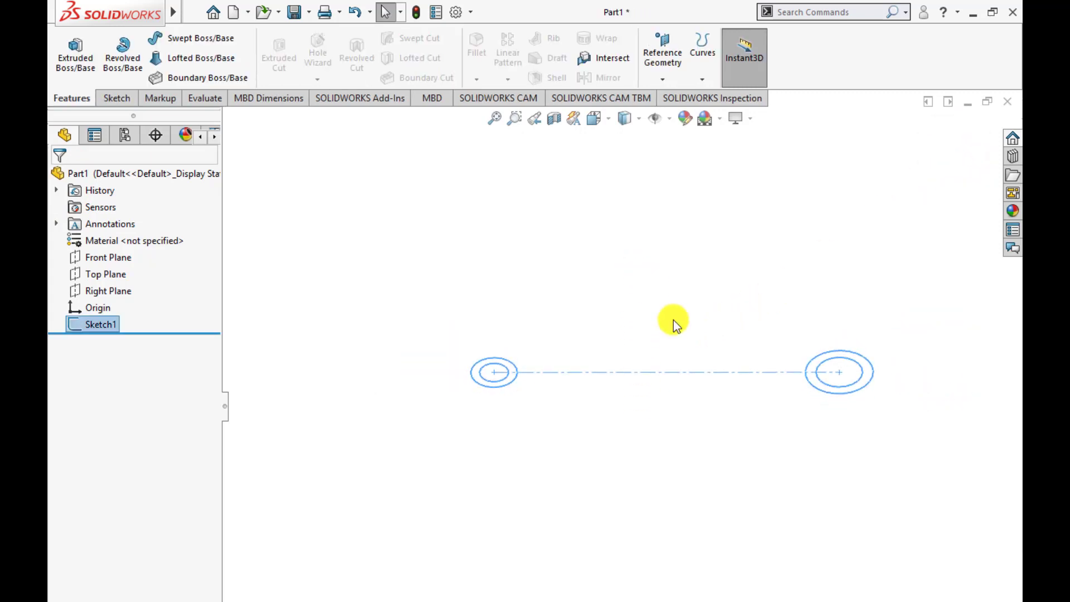
{"action": "left_click", "coordinate": [73, 53]}
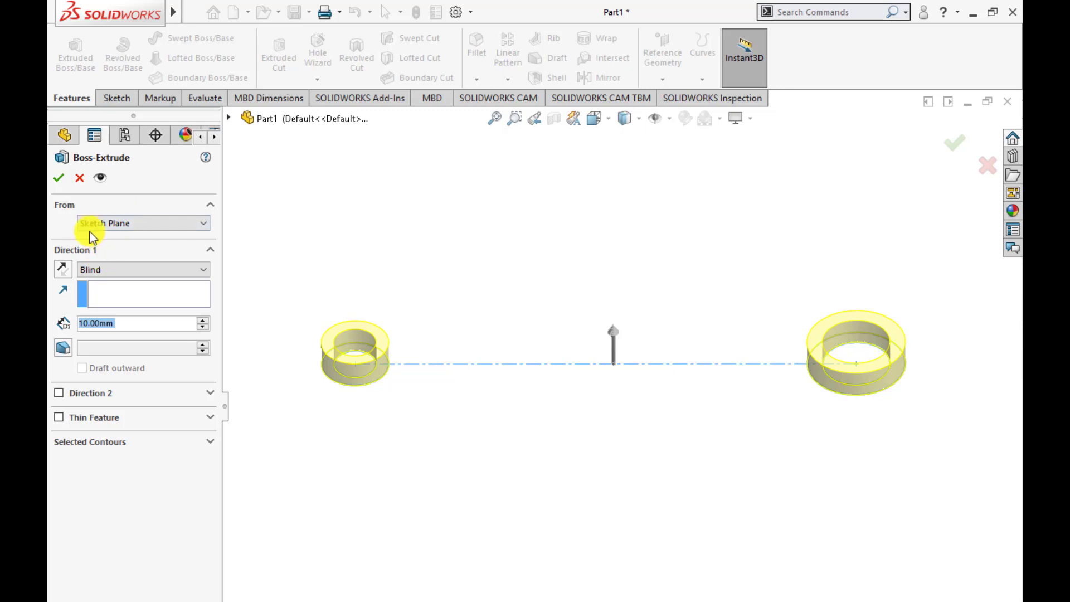
{"action": "left_click", "coordinate": [78, 182]}
{"action": "left_click", "coordinate": [353, 229]}
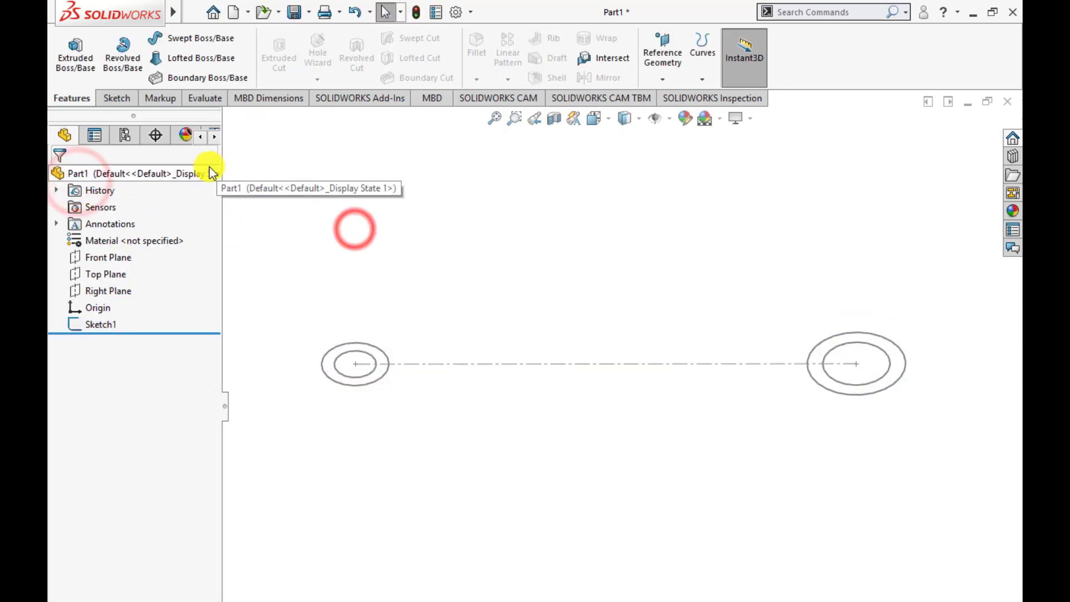
{"action": "left_click", "coordinate": [75, 61]}
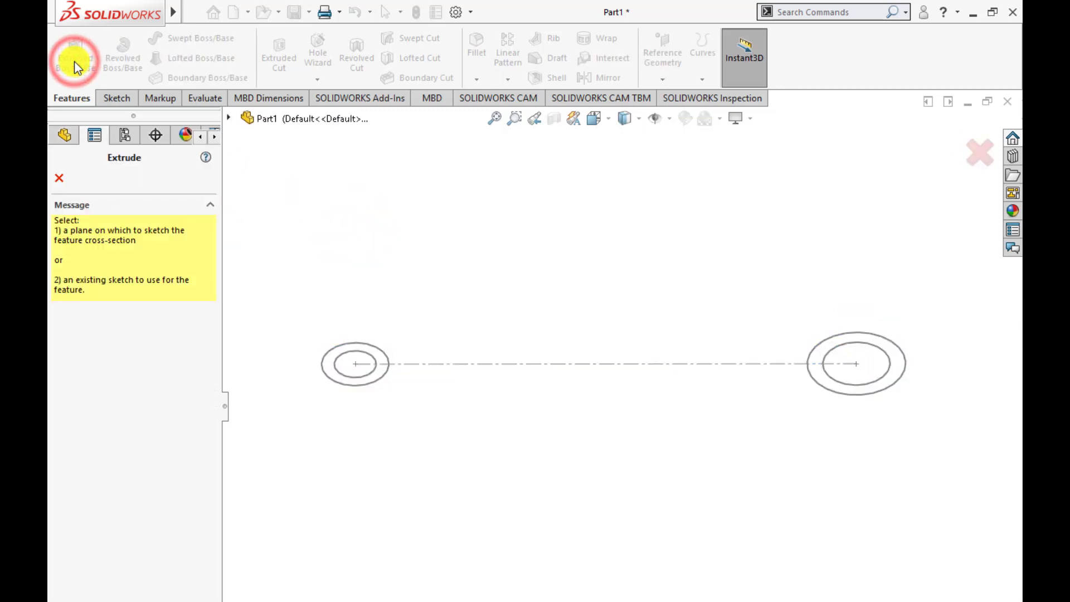
{"action": "left_click", "coordinate": [57, 179]}
{"action": "left_click", "coordinate": [100, 323]}
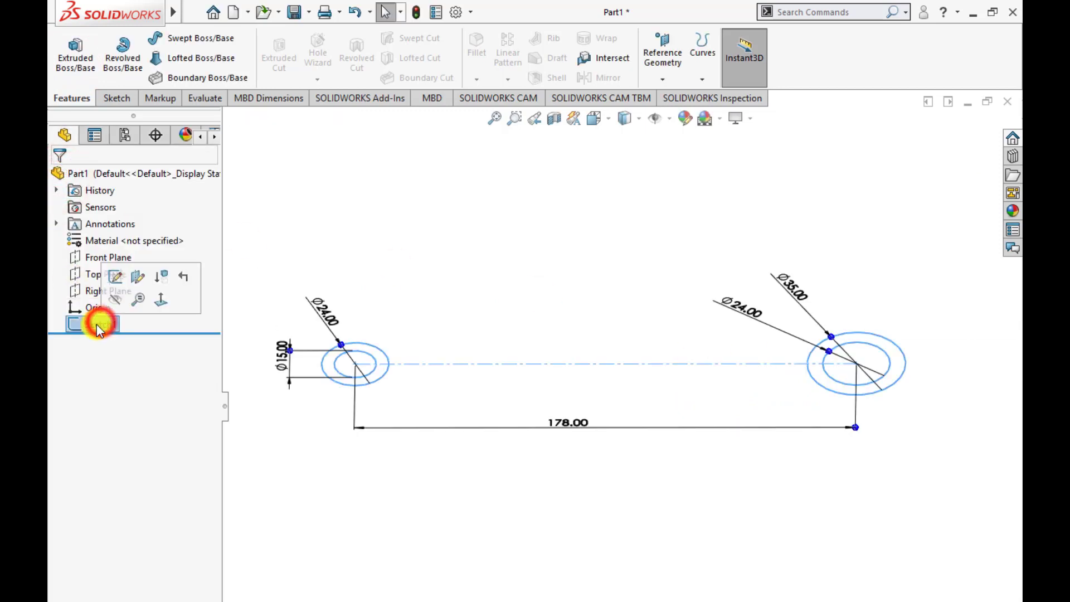
{"action": "left_click", "coordinate": [71, 66]}
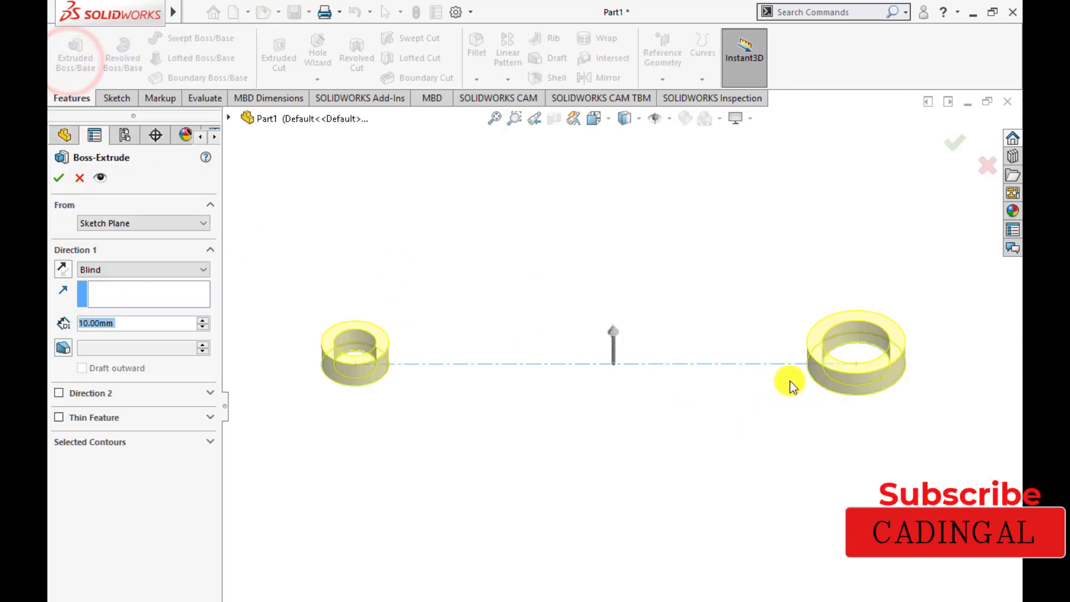
{"action": "left_click", "coordinate": [79, 177]}
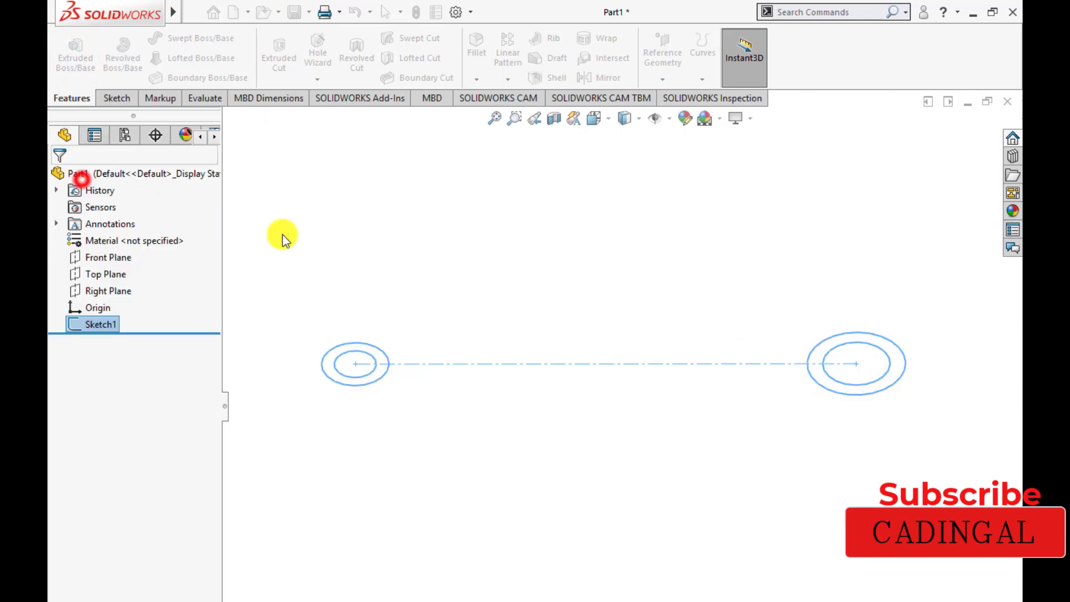
{"action": "left_click", "coordinate": [330, 234]}
{"action": "middle_click_drag", "start_coordinate": [491, 316], "coordinate": [549, 353]}
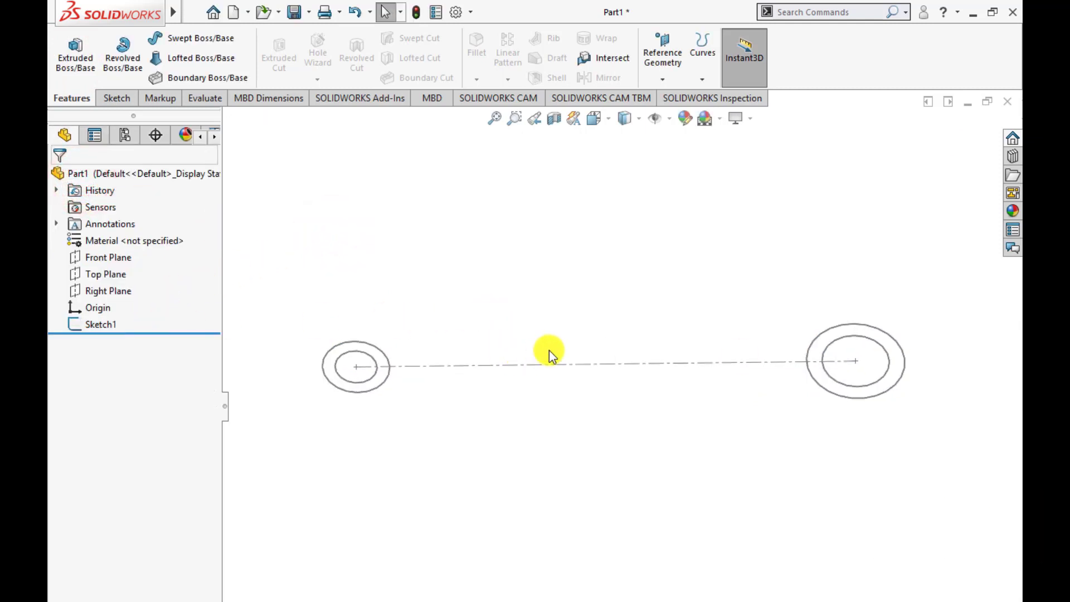
{"action": "left_click", "coordinate": [71, 59]}
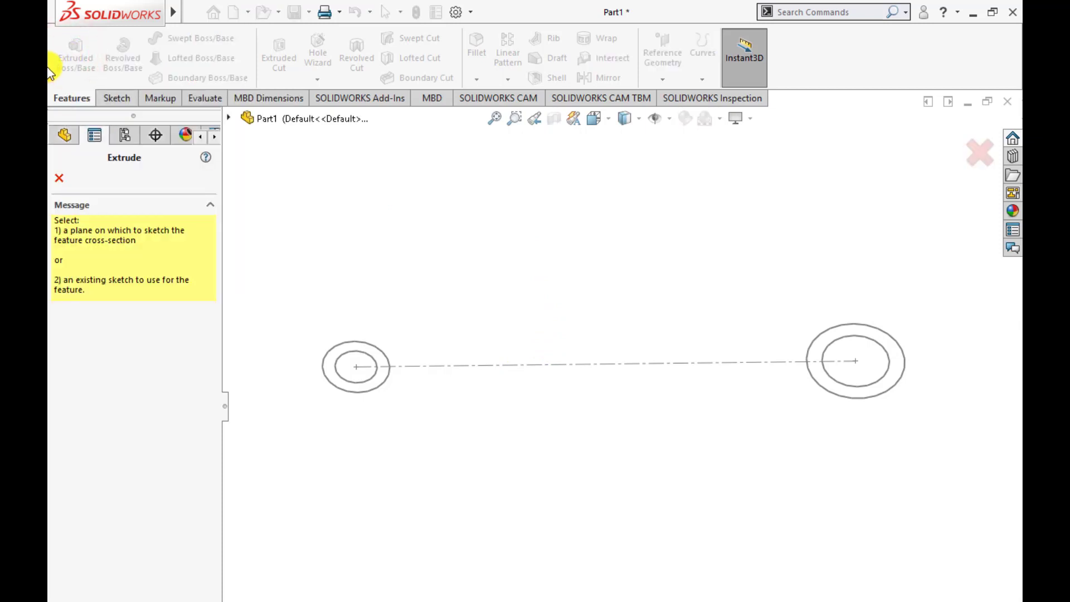
{"action": "left_click", "coordinate": [229, 118]}
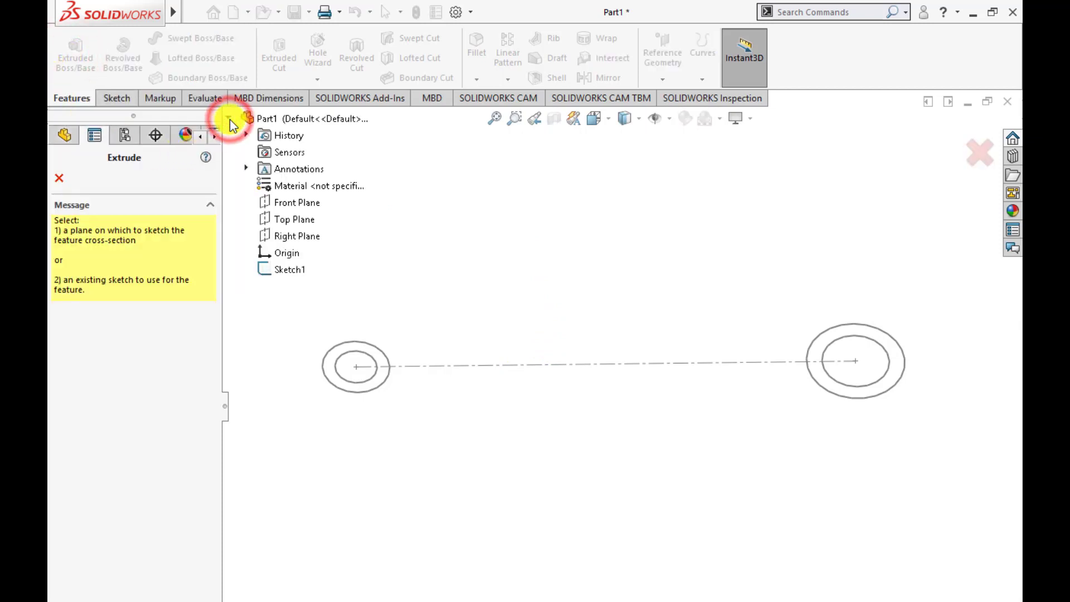
{"action": "left_click", "coordinate": [61, 177]}
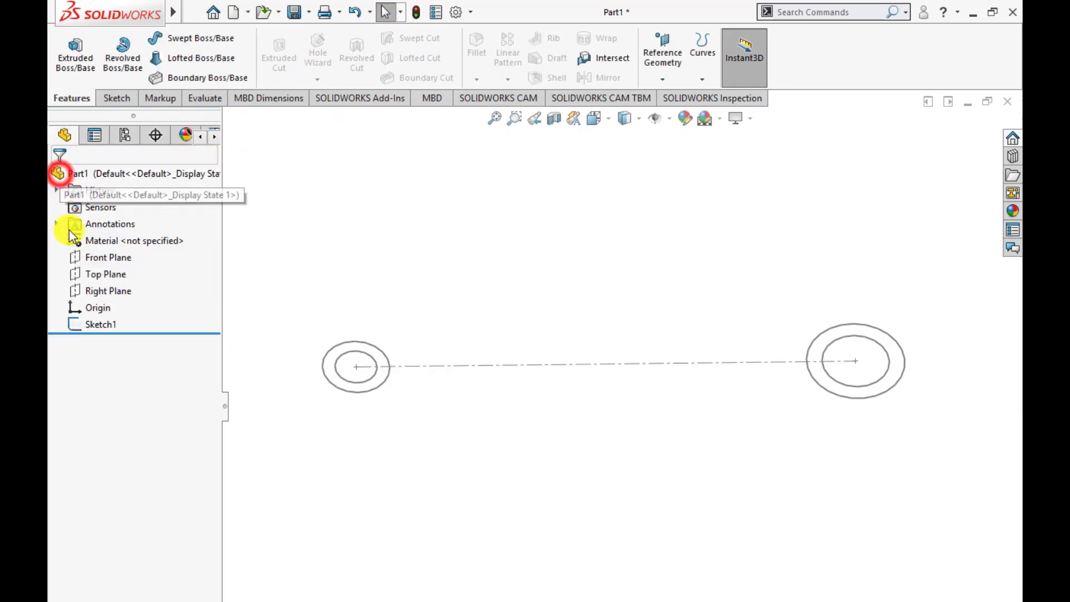
{"action": "left_click", "coordinate": [98, 319]}
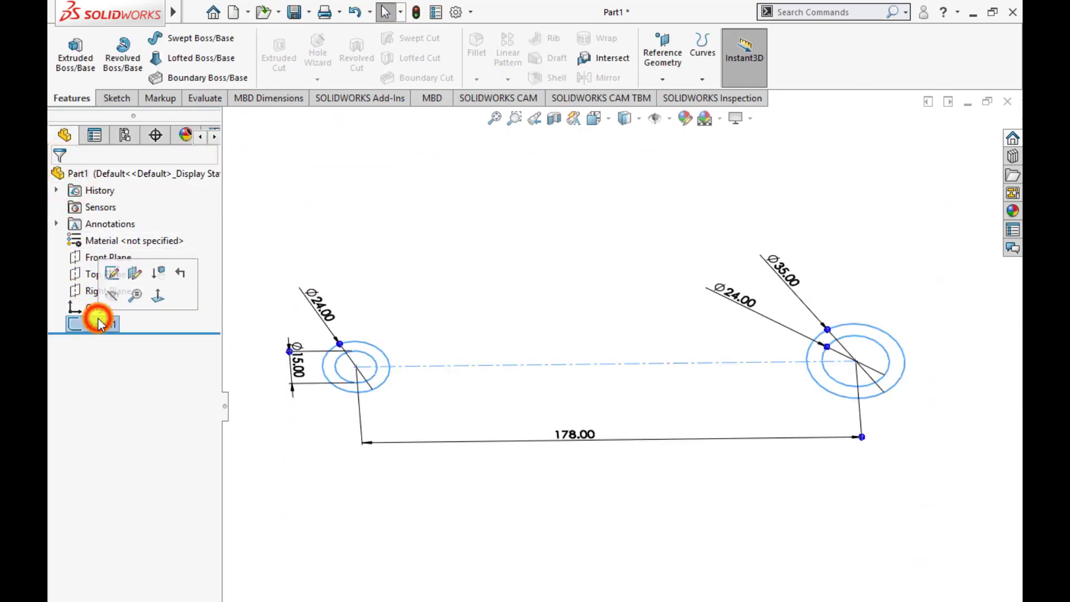
{"action": "left_click", "coordinate": [69, 53]}
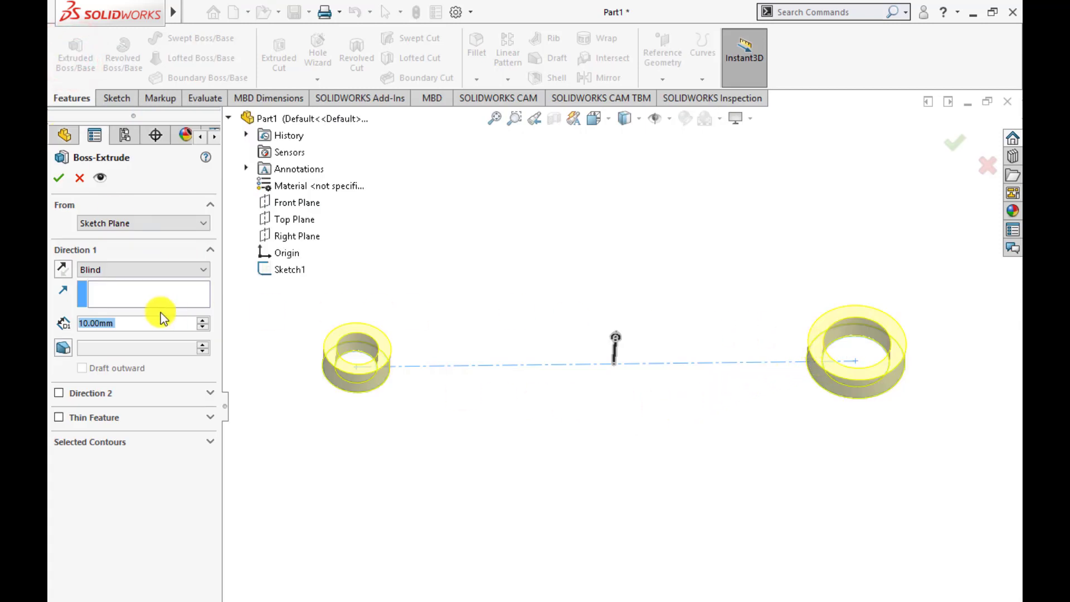
{"action": "left_click", "coordinate": [143, 224]}
{"action": "left_click", "coordinate": [144, 231]}
{"action": "left_click", "coordinate": [112, 273]}
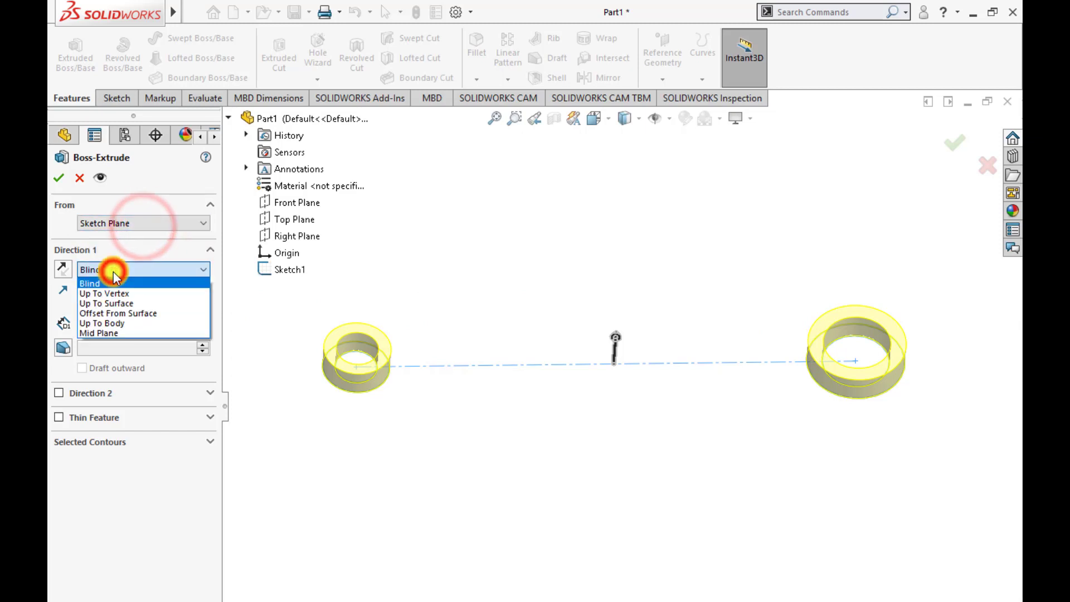
{"action": "left_click", "coordinate": [114, 273]}
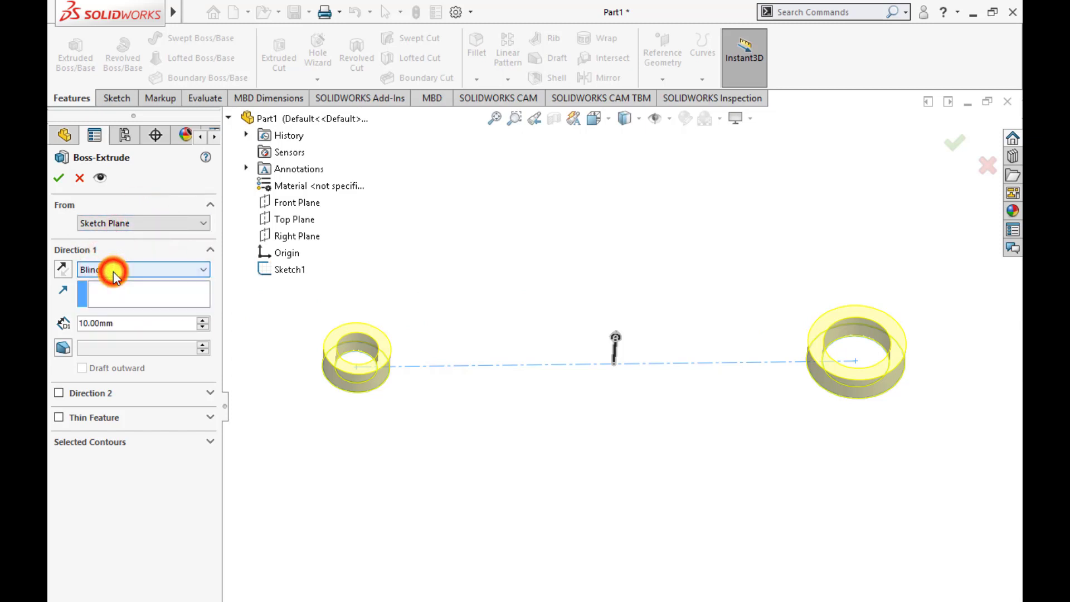
{"action": "left_click", "coordinate": [79, 177]}
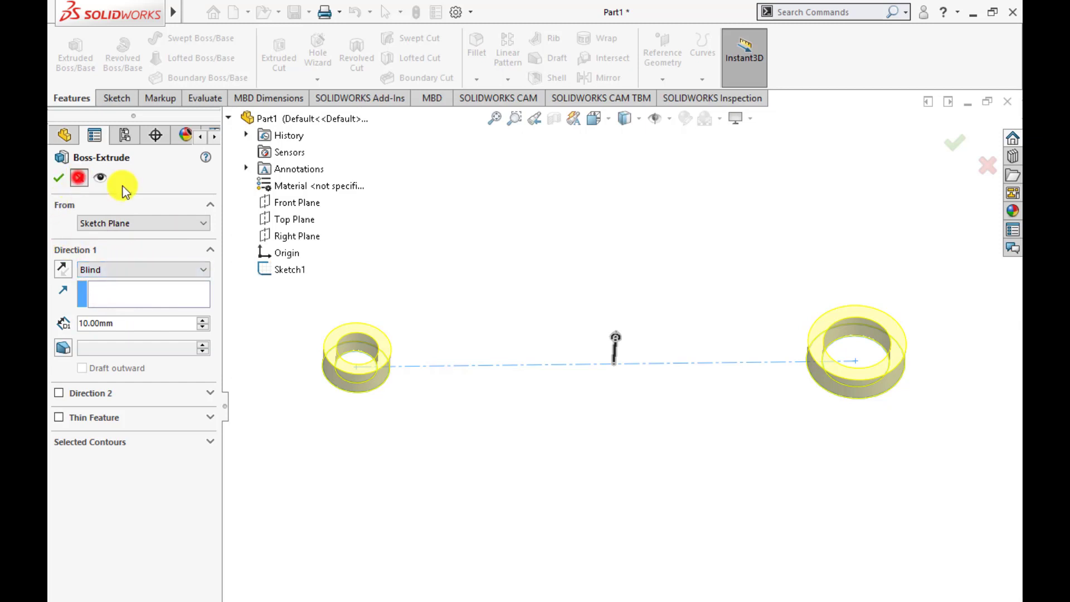
{"action": "left_click", "coordinate": [586, 249]}
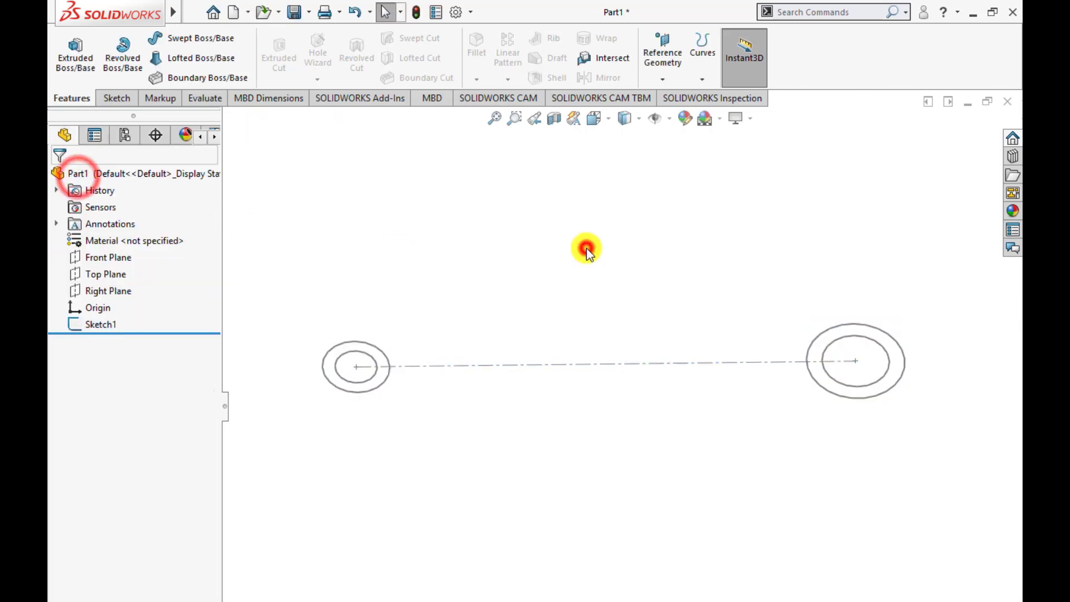
{"action": "left_click", "coordinate": [834, 377]}
{"action": "left_click", "coordinate": [78, 63]}
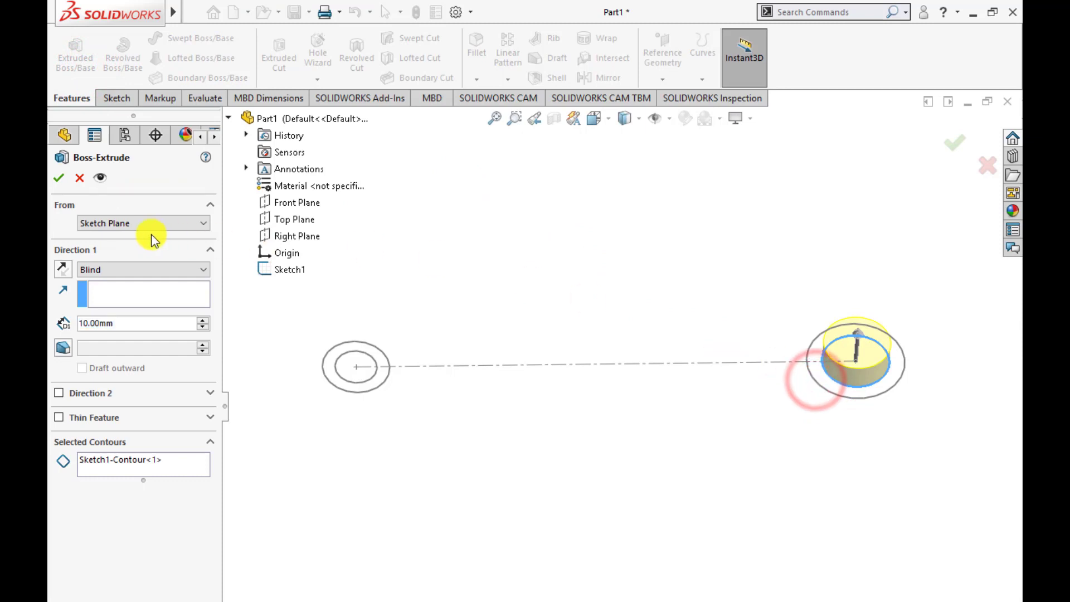
{"action": "left_click", "coordinate": [79, 178]}
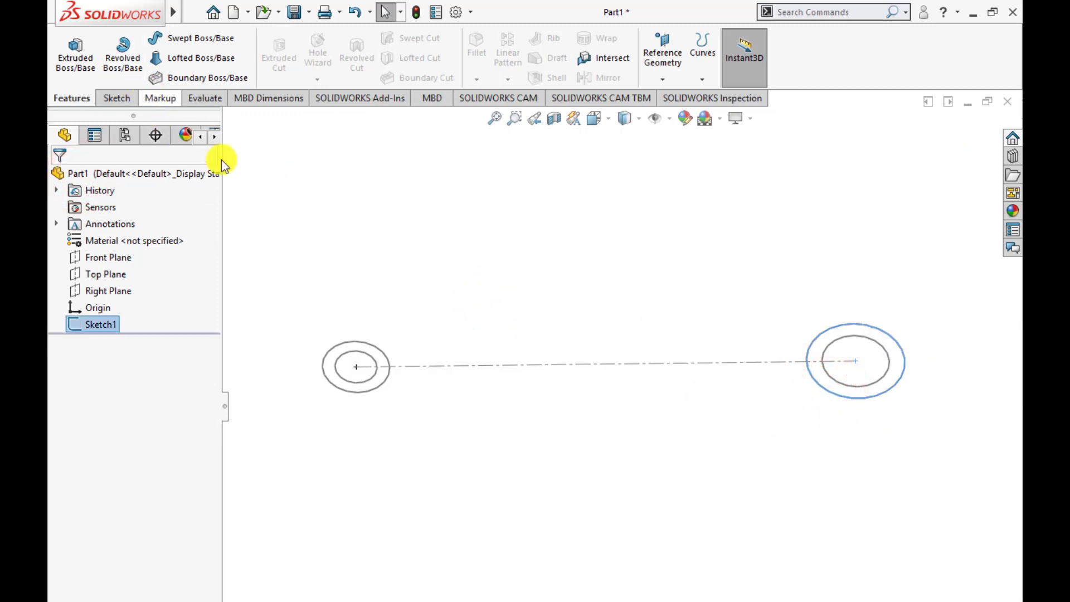
Extrude the 35 mm circle at the centerline's far end as a solid boss, Mid Plane, 42 mm deep.
{"action": "left_click", "coordinate": [70, 73]}
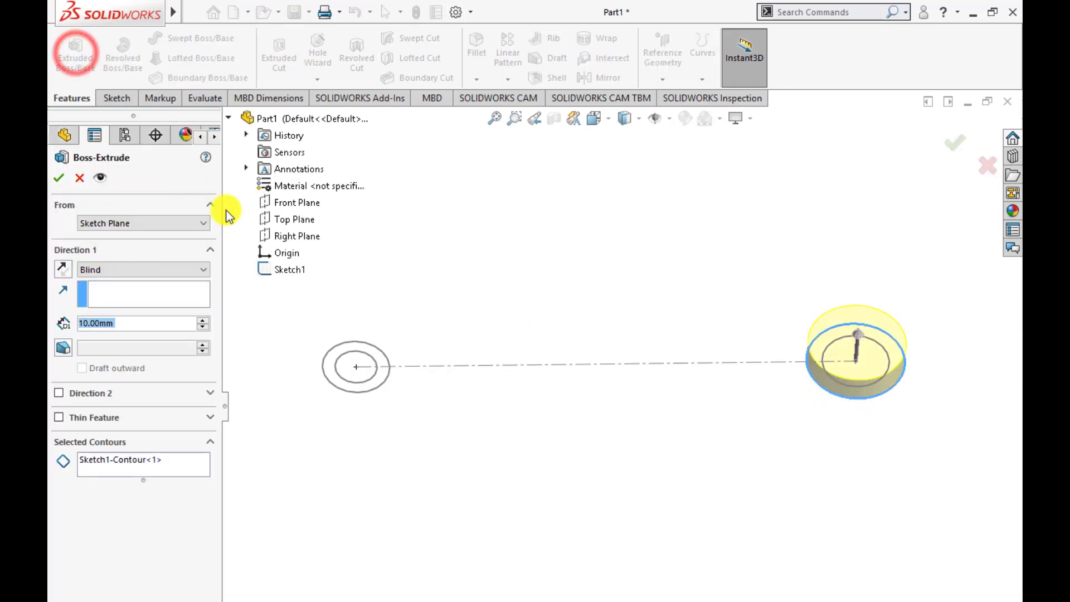
{"action": "left_click", "coordinate": [98, 271]}
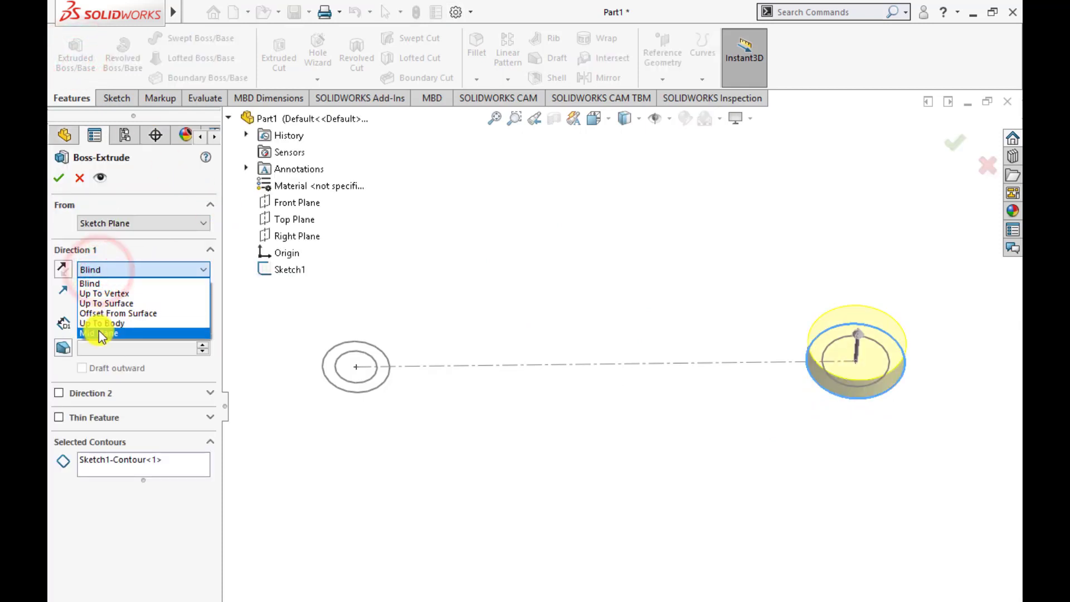
{"action": "left_click", "coordinate": [99, 330]}
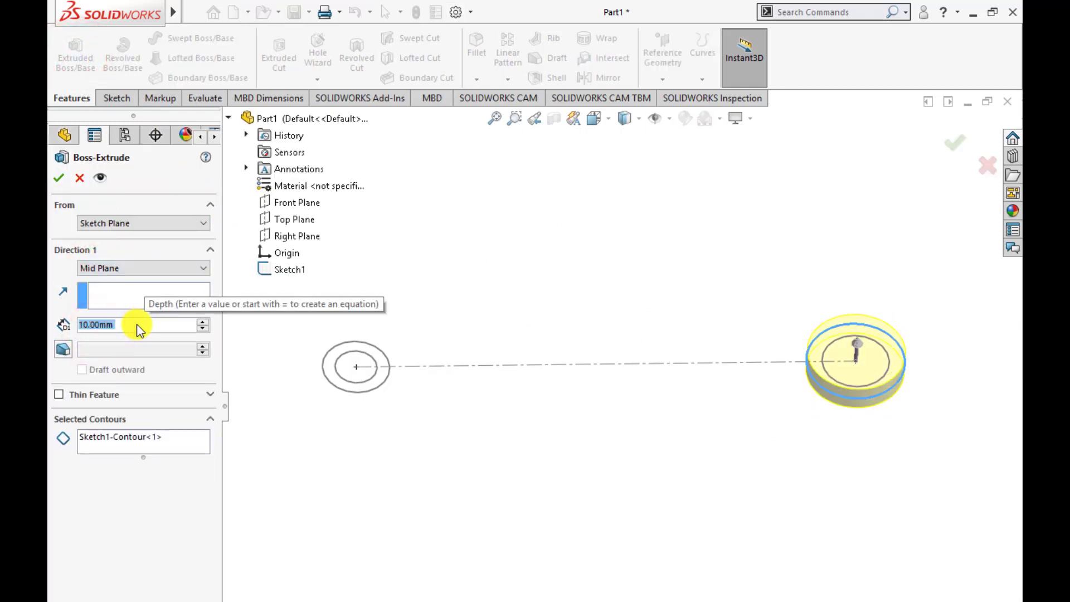
{"action": "type", "text": "42"}
{"action": "key", "text": "Return"}
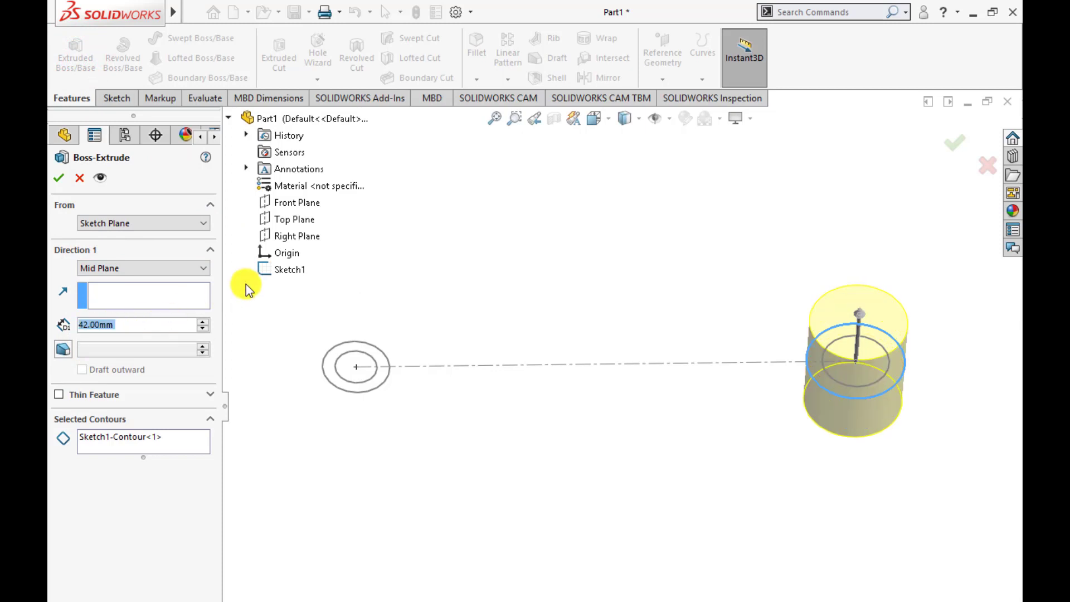
{"action": "left_click", "coordinate": [61, 179]}
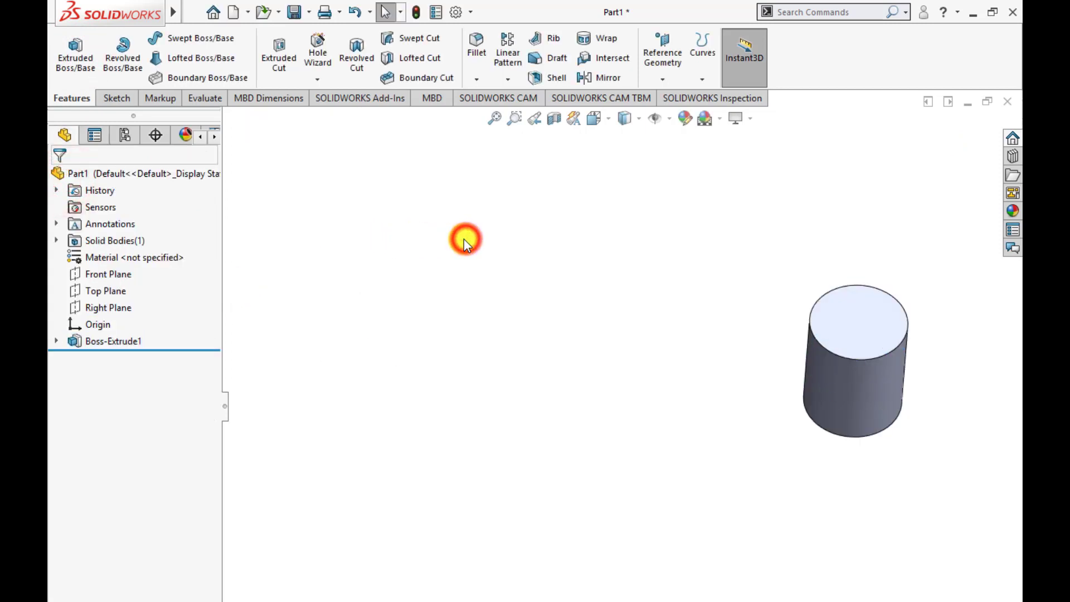
Show the sketch used by the first boss extrusion so its circles can be reused.
{"action": "left_click", "coordinate": [56, 340]}
{"action": "left_click", "coordinate": [98, 361]}
{"action": "left_click", "coordinate": [303, 293]}
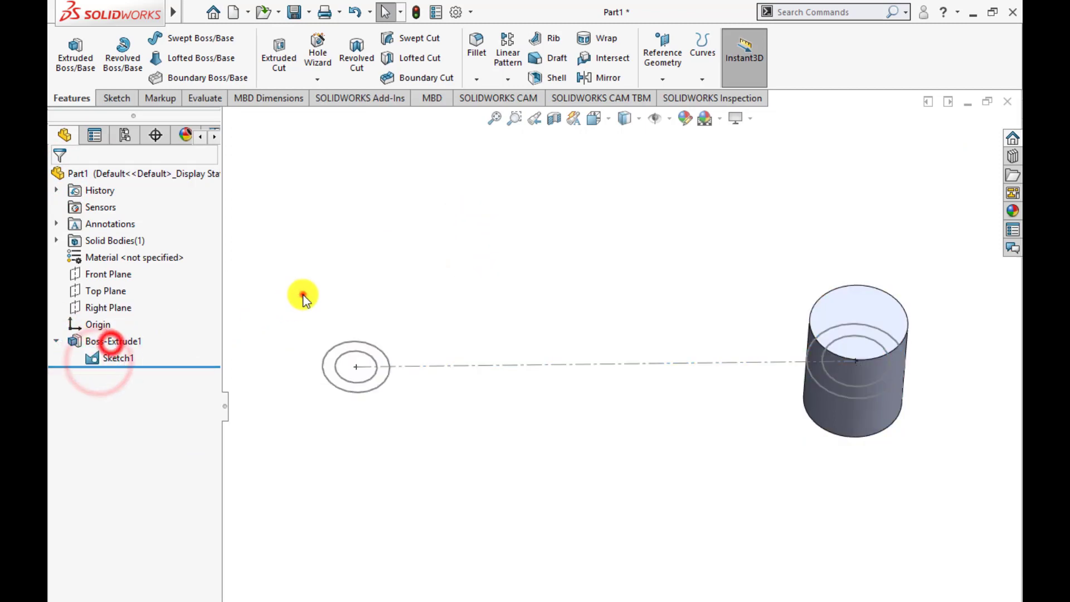
Cut the 24 mm circle through the large cylinder with an Extruded Cut, Mid Plane, 42 mm deep.
{"action": "left_click", "coordinate": [816, 373]}
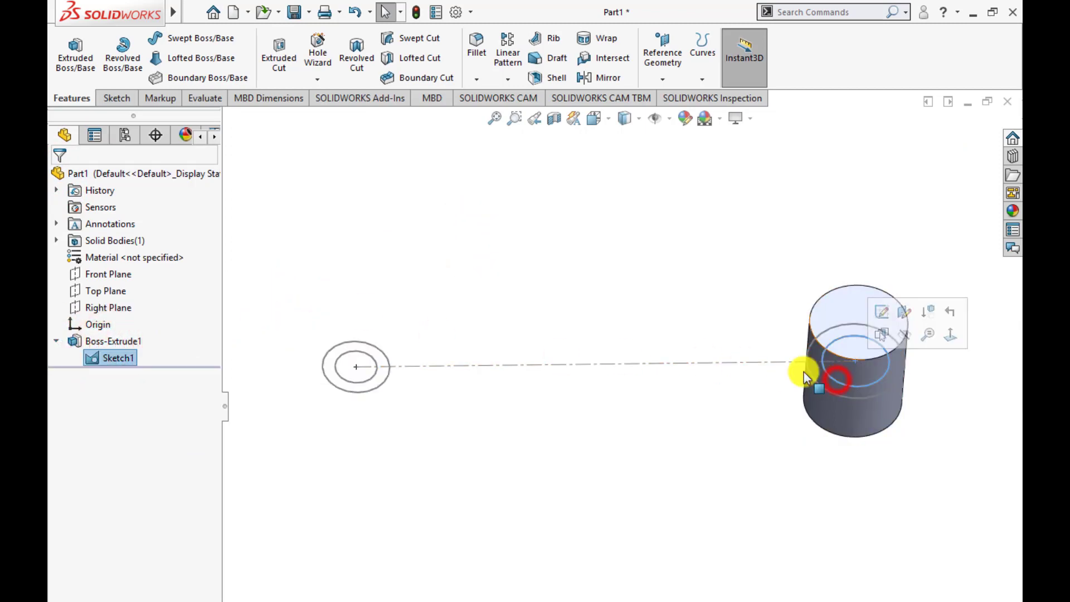
{"action": "left_click", "coordinate": [288, 54]}
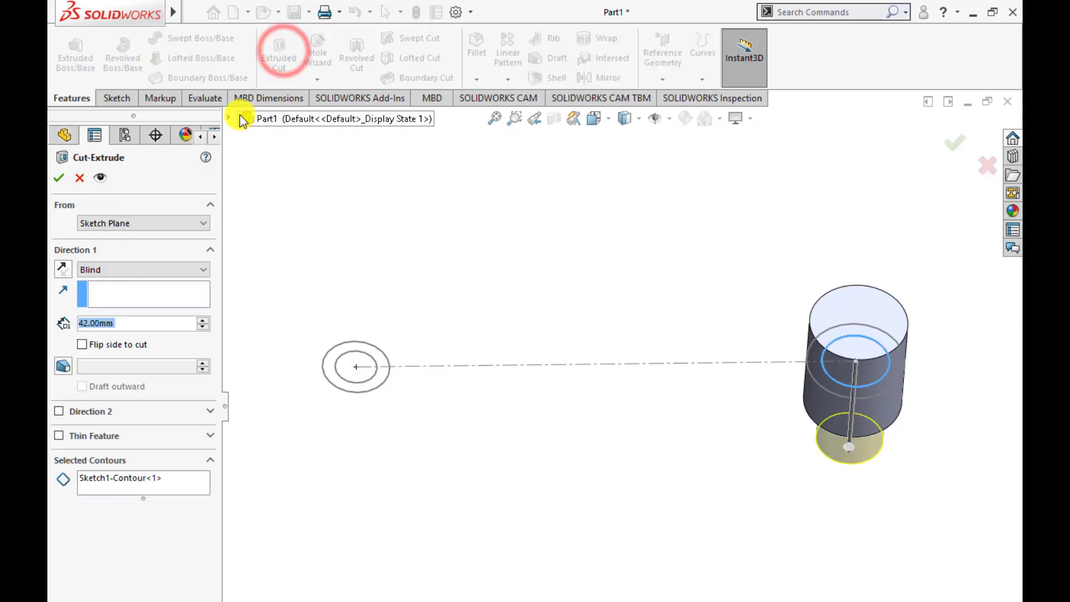
{"action": "left_click", "coordinate": [113, 270]}
{"action": "left_click", "coordinate": [101, 363]}
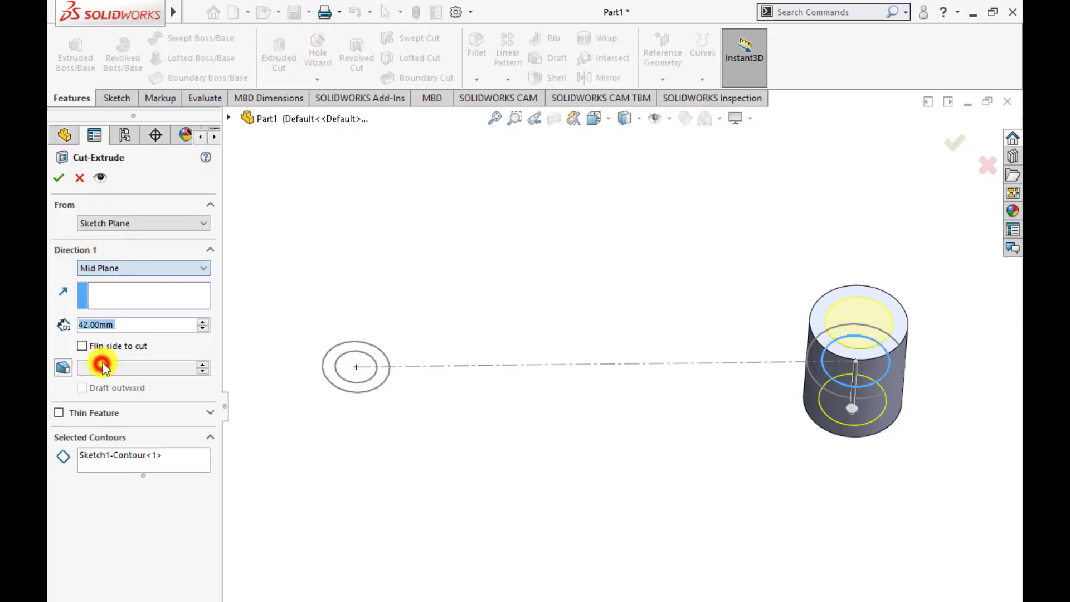
{"action": "left_click", "coordinate": [59, 177]}
{"action": "left_click", "coordinate": [478, 258]}
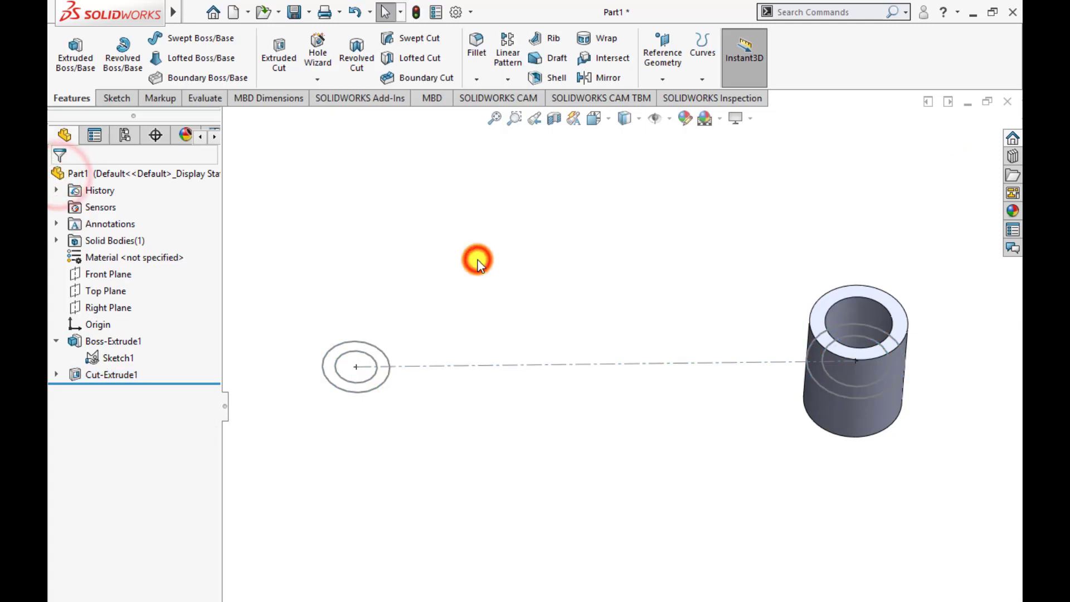
Extrude the 24 mm outer circle at the origin as a boss, Mid Plane, 28 mm deep.
{"action": "left_click", "coordinate": [342, 392]}
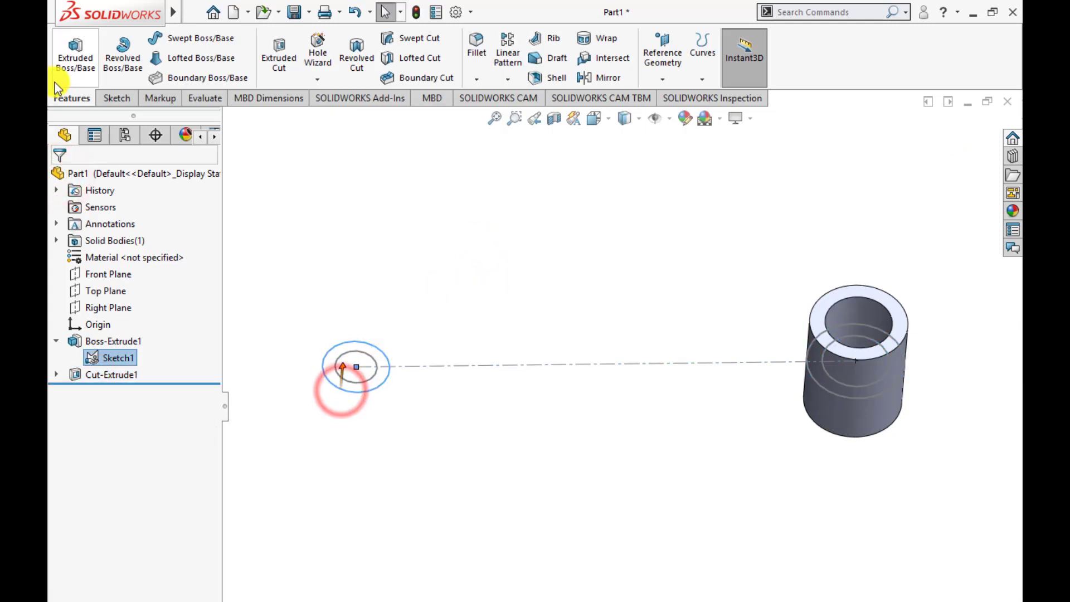
{"action": "left_click", "coordinate": [65, 56]}
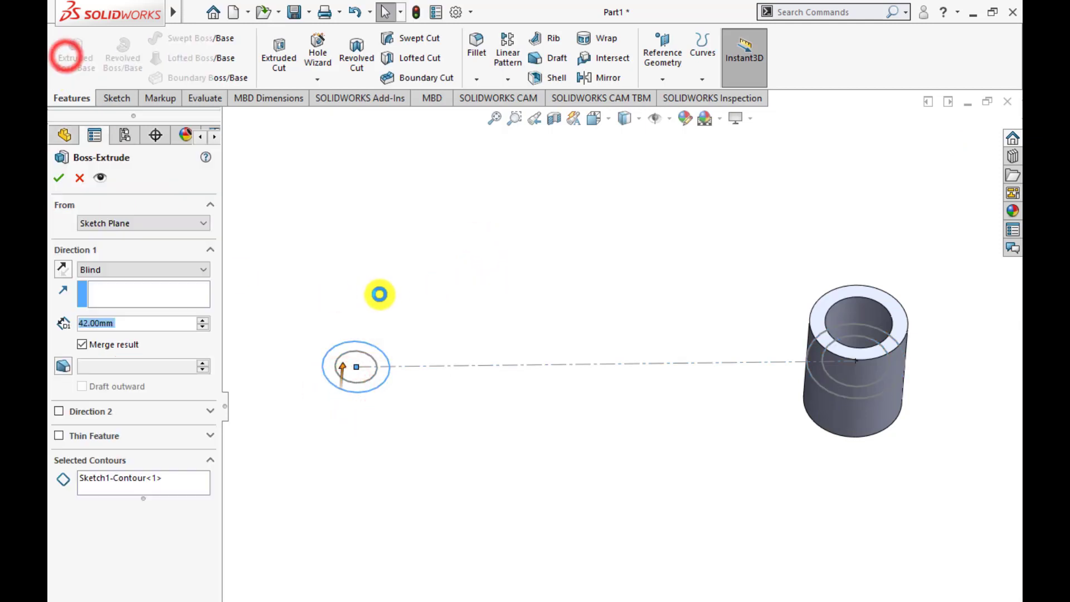
{"action": "left_click", "coordinate": [160, 268]}
{"action": "left_click", "coordinate": [115, 340]}
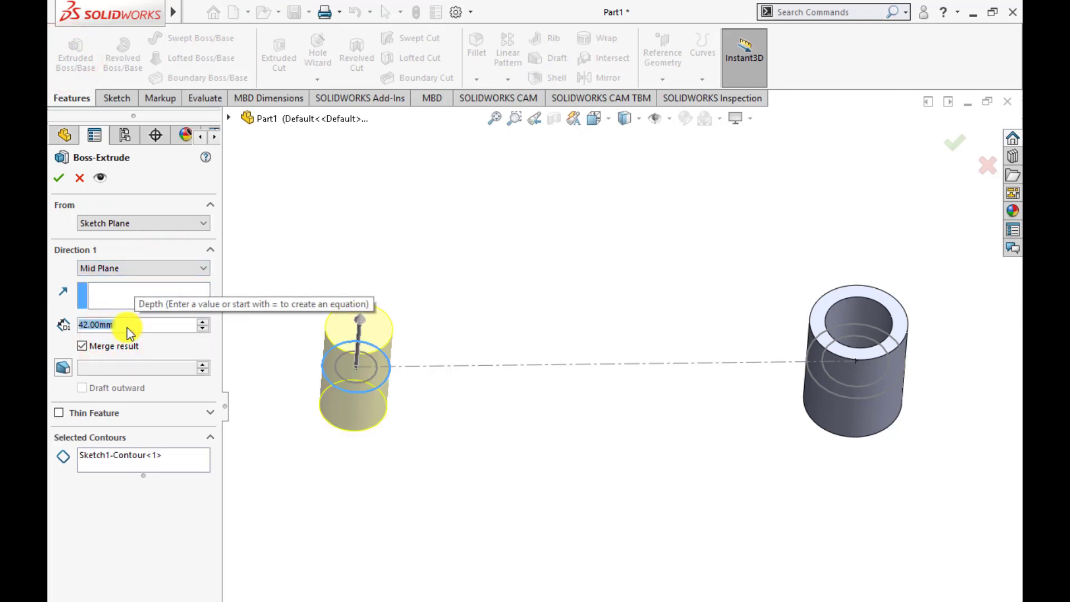
{"action": "type", "text": "28"}
{"action": "key", "text": "Return"}
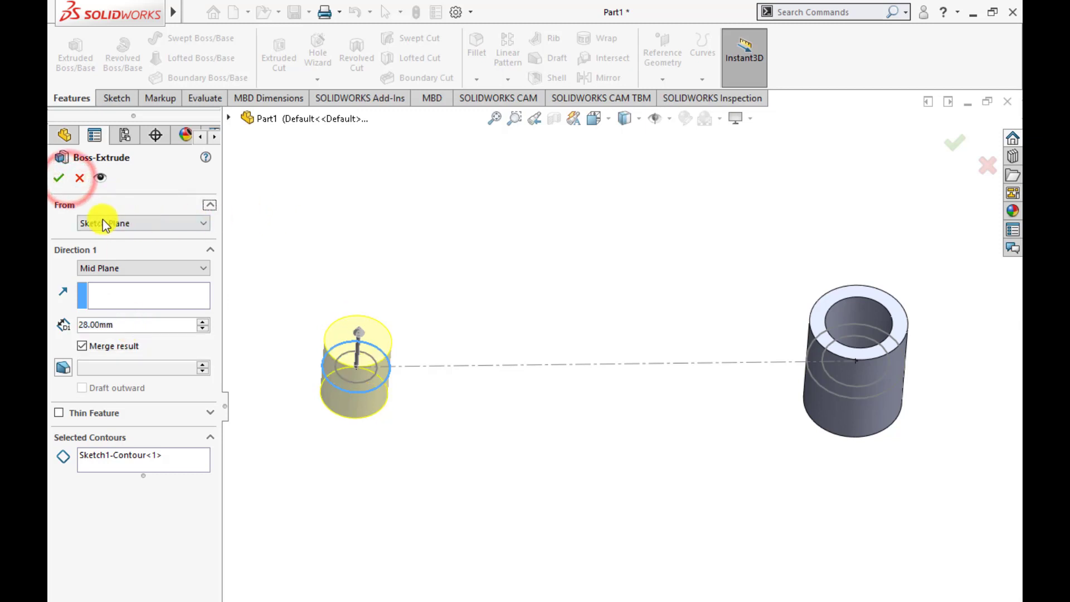
{"action": "left_click", "coordinate": [56, 178]}
{"action": "left_click", "coordinate": [312, 189]}
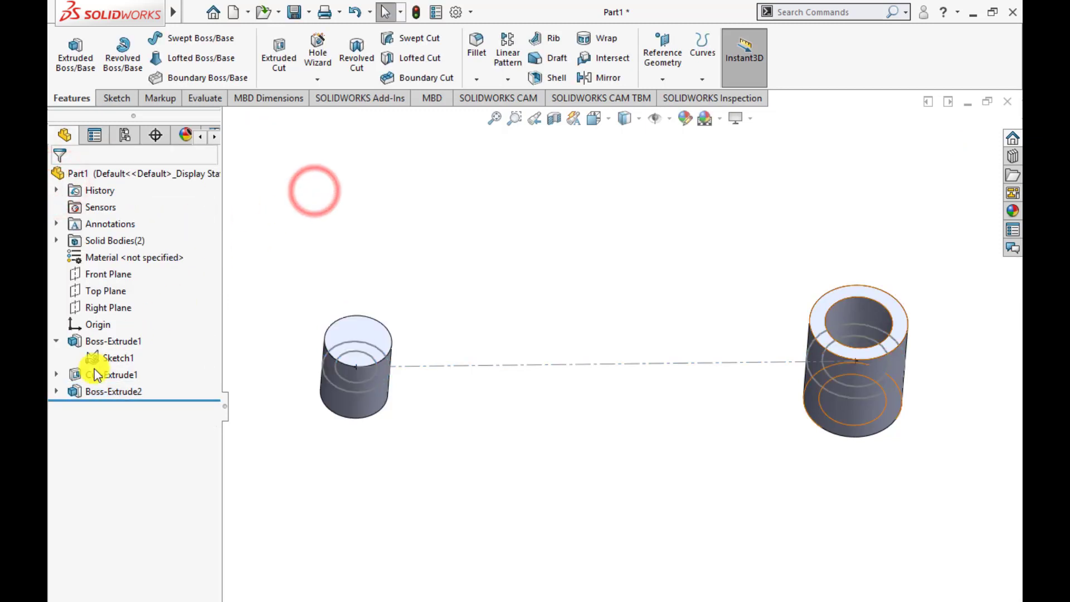
Cut the 15 mm circle through the cylinder at the origin with an Extruded Cut, Mid Plane, 28 mm deep.
{"action": "left_click", "coordinate": [342, 386]}
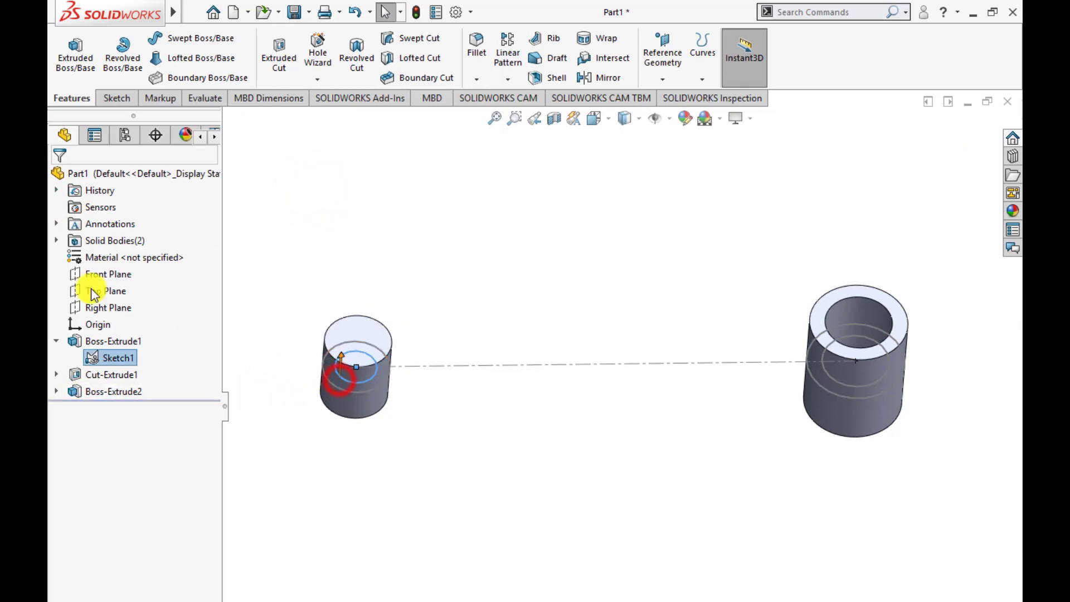
{"action": "left_click", "coordinate": [273, 63]}
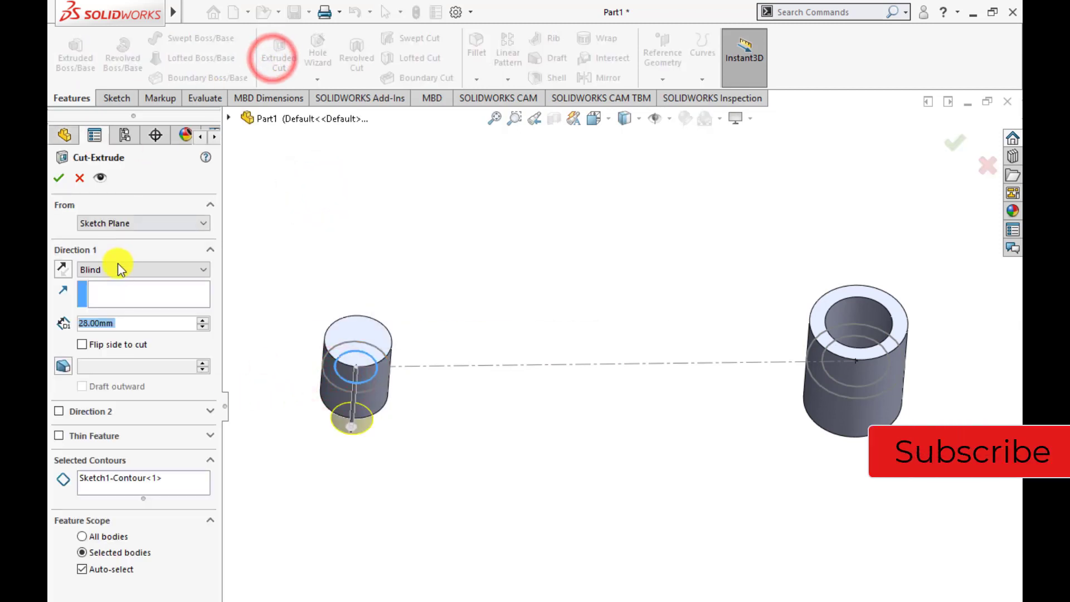
{"action": "left_click", "coordinate": [119, 270]}
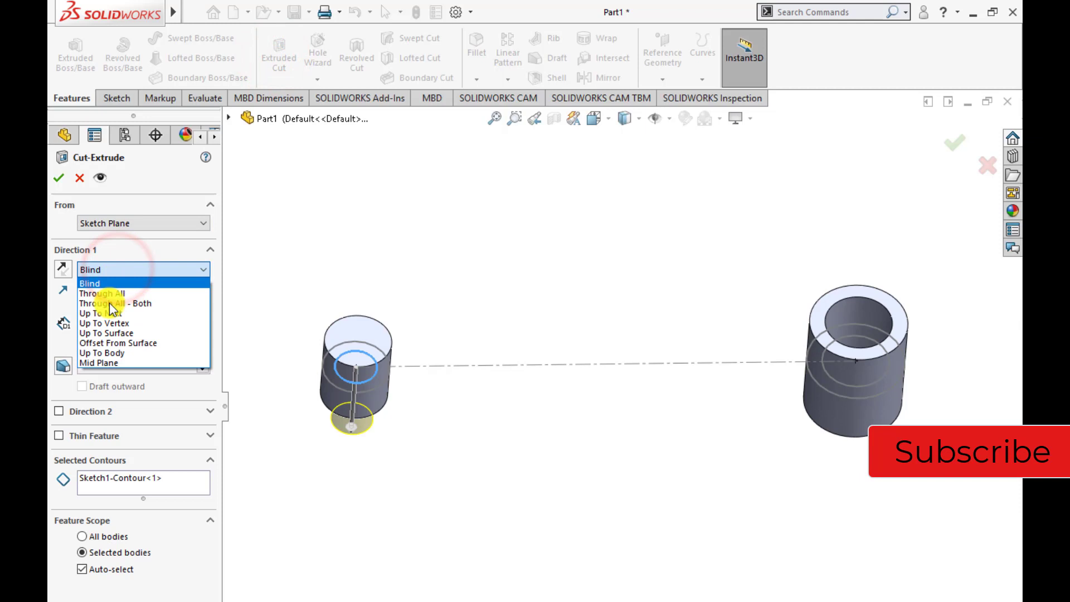
{"action": "left_click", "coordinate": [107, 363]}
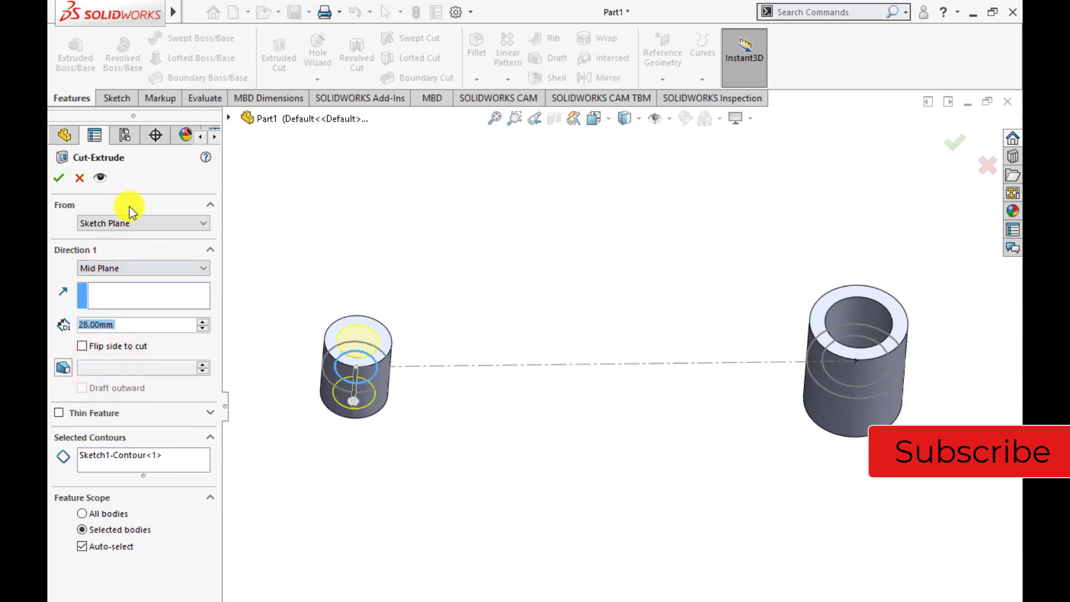
{"action": "left_click", "coordinate": [62, 179]}
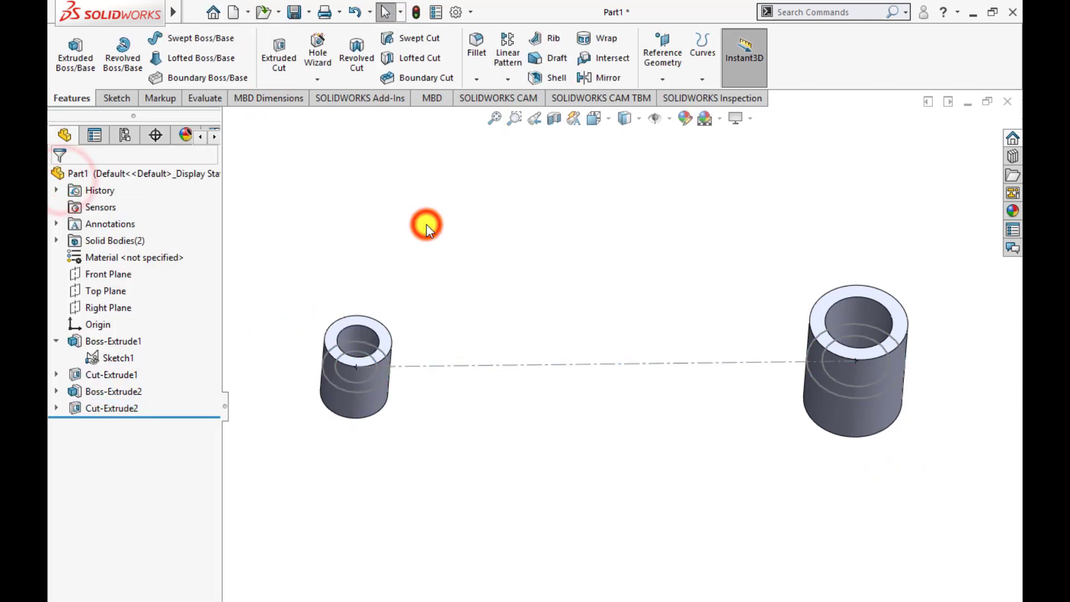
Start a new sketch on the Top Plane, viewed face-on.
{"action": "mouse_move", "coordinate": [485, 229]}
{"action": "middle_mouse_down"}
{"action": "mouse_move", "coordinate": [454, 256]}
{"action": "mouse_move", "coordinate": [468, 233]}
{"action": "middle_mouse_up"}
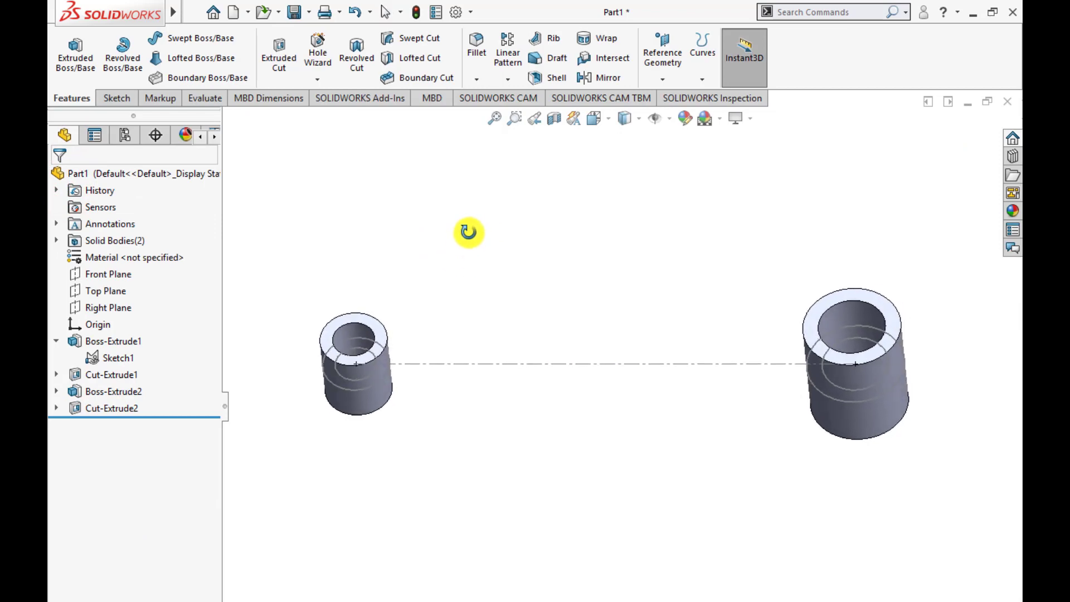
{"action": "left_click", "coordinate": [94, 291]}
{"action": "middle_click_drag", "start_coordinate": [384, 270], "coordinate": [406, 232]}
{"action": "left_click", "coordinate": [402, 227]}
{"action": "left_click", "coordinate": [108, 290]}
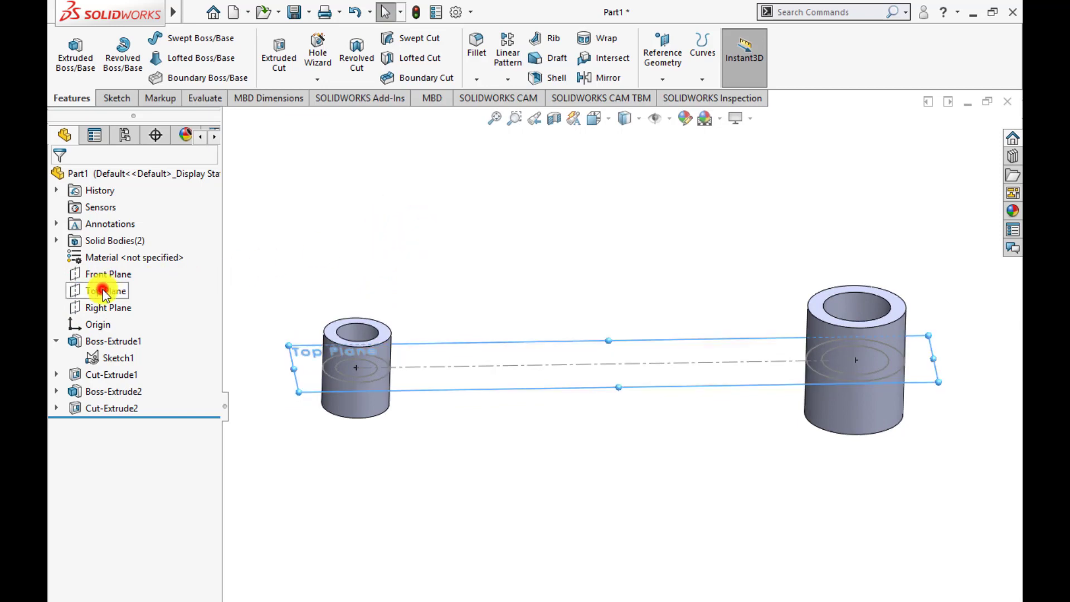
{"action": "left_click", "coordinate": [119, 270]}
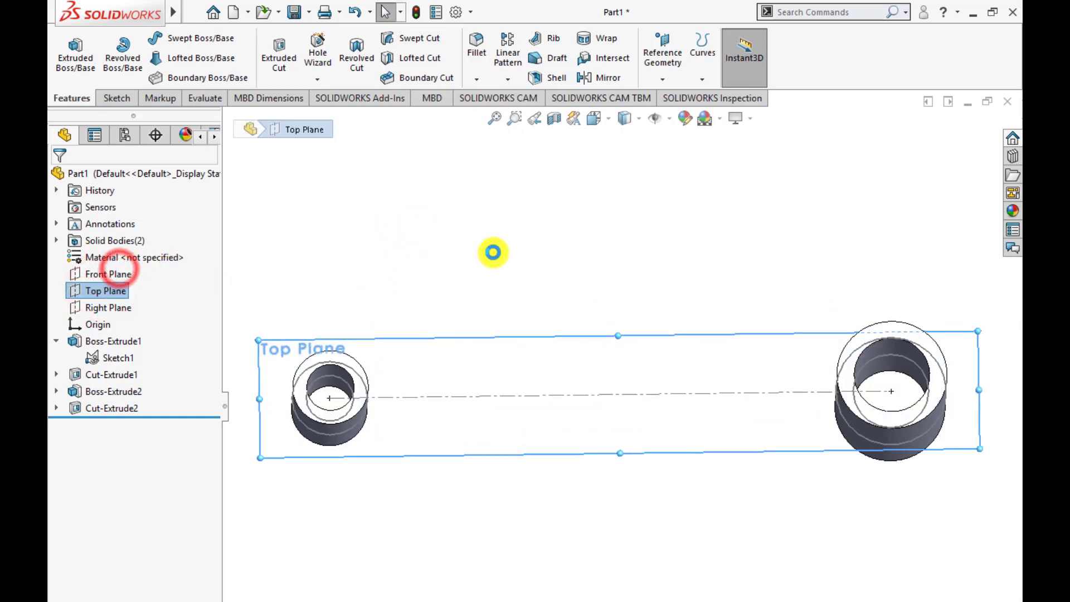
{"action": "left_click", "coordinate": [523, 253]}
Sketch a horizontal line about 156 mm long just above the centerline, running from the small ring to the large ring.
{"action": "scroll", "coordinate": [646, 488], "scroll_direction": "down", "scroll_amount": 2}
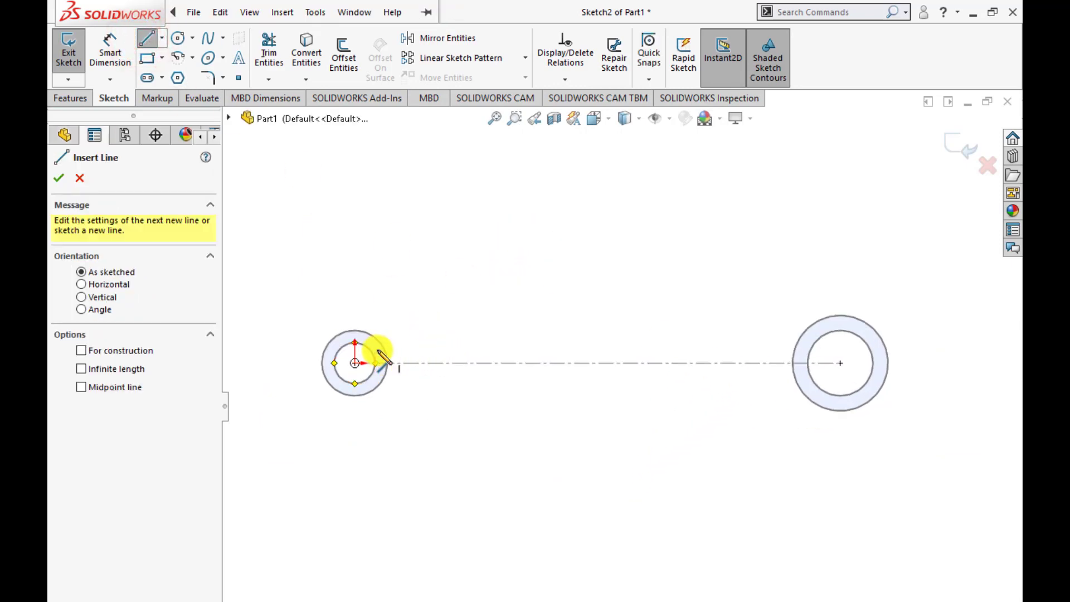
{"action": "left_click", "coordinate": [801, 349]}
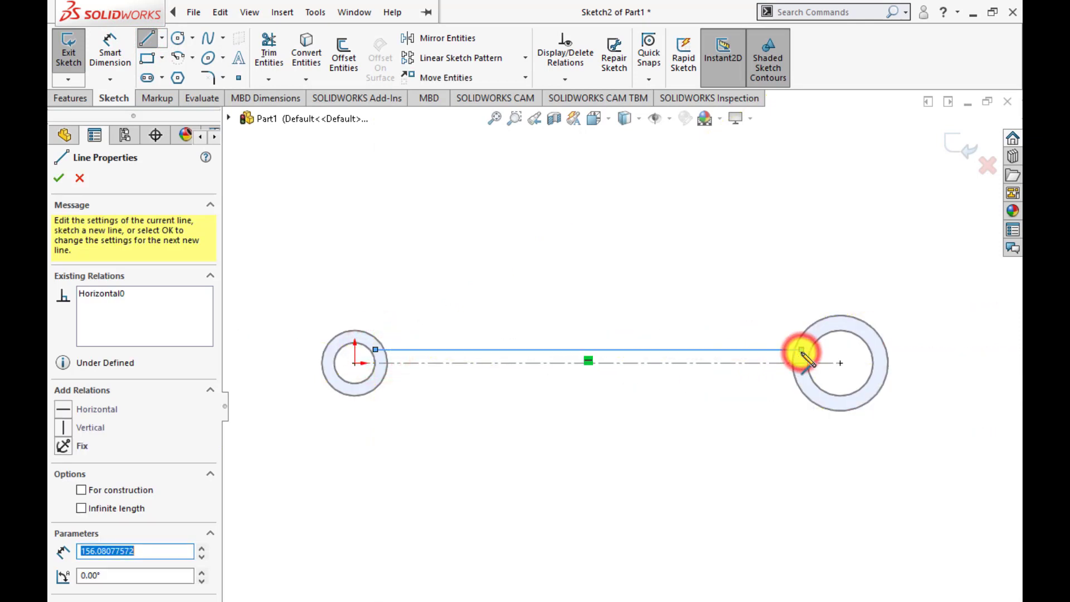
{"action": "key", "text": "Escape"}
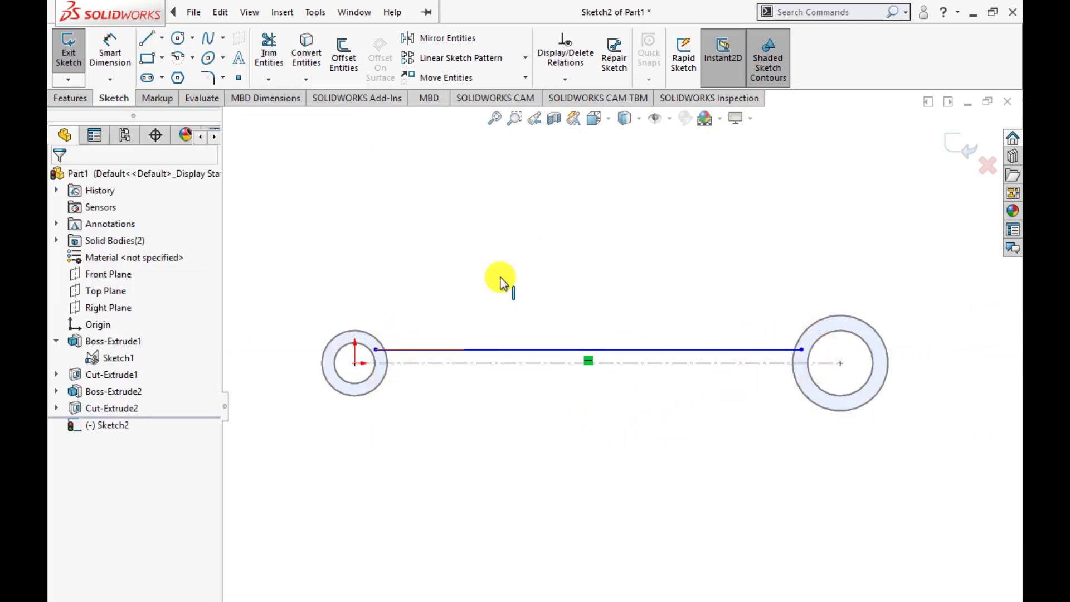
Draw a horizontal 178 mm construction centerline from the small ring's center at the origin to the large ring's center.
{"action": "left_click", "coordinate": [162, 39]}
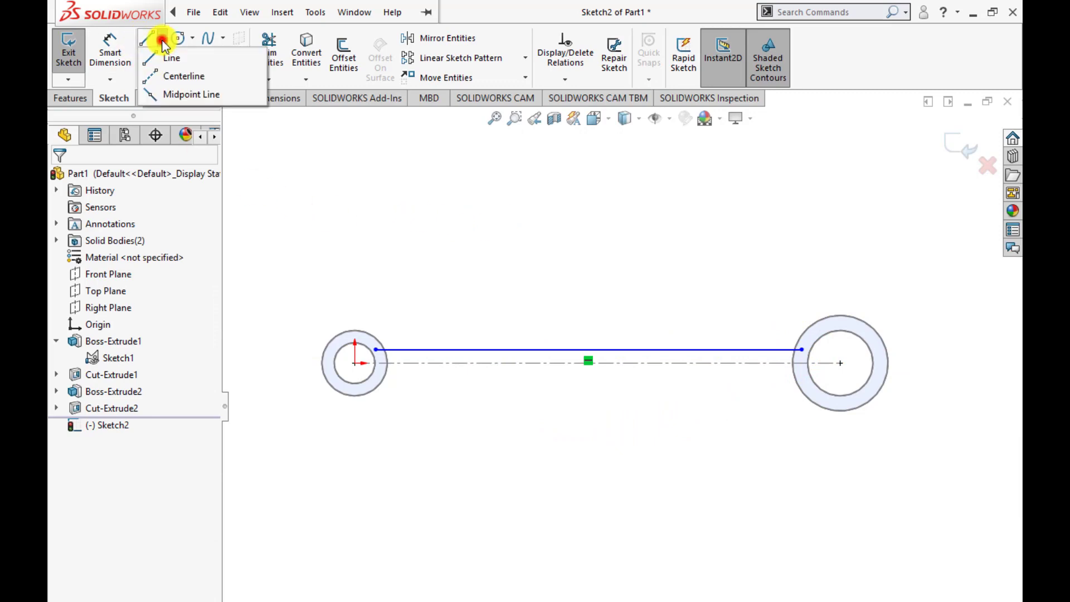
{"action": "left_click", "coordinate": [151, 77]}
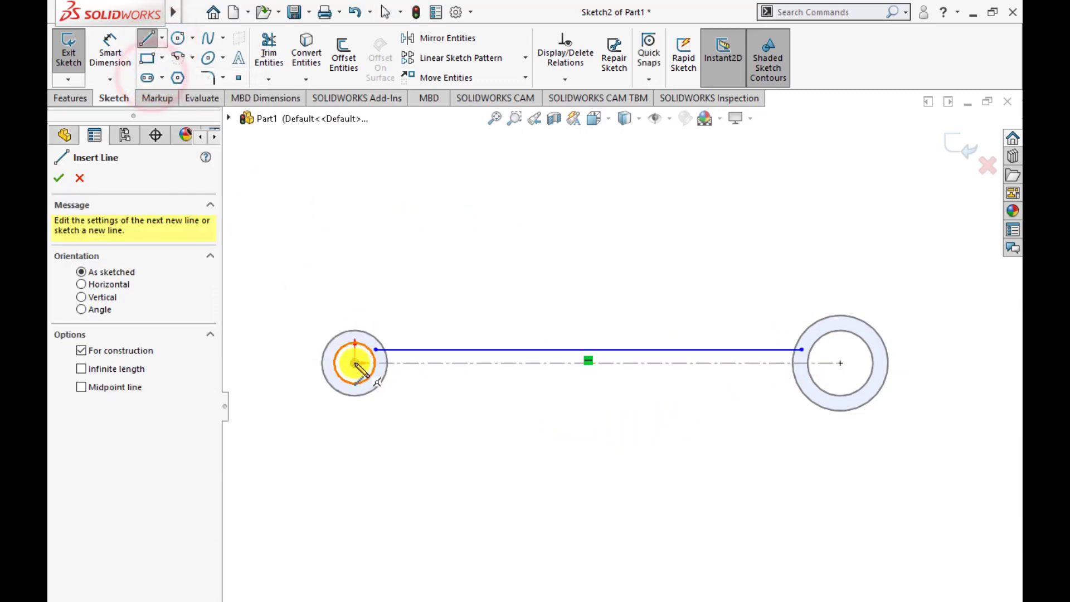
{"action": "left_click", "coordinate": [355, 363]}
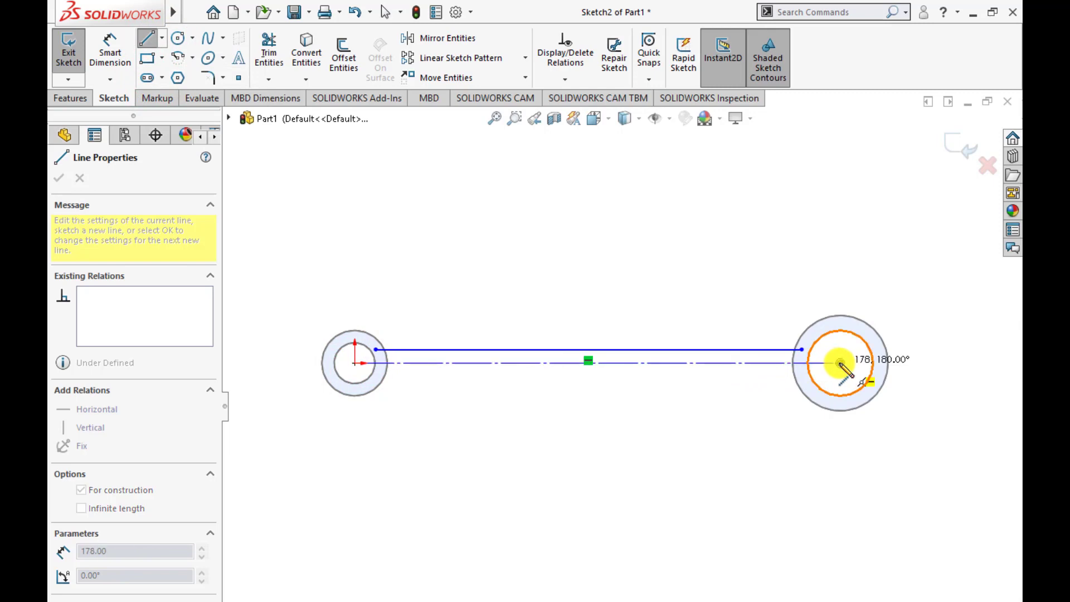
{"action": "left_click", "coordinate": [839, 363]}
{"action": "key", "text": "Escape"}
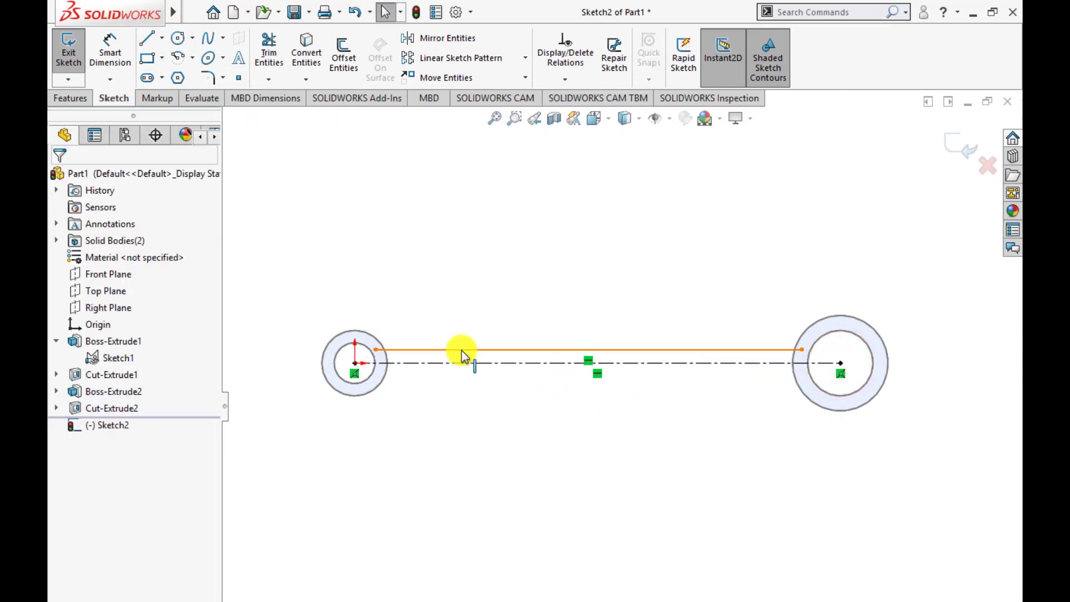
Mirror the horizontal line about the construction centerline, keeping the original as a copy.
{"action": "left_click", "coordinate": [461, 350]}
{"action": "left_click", "coordinate": [435, 37]}
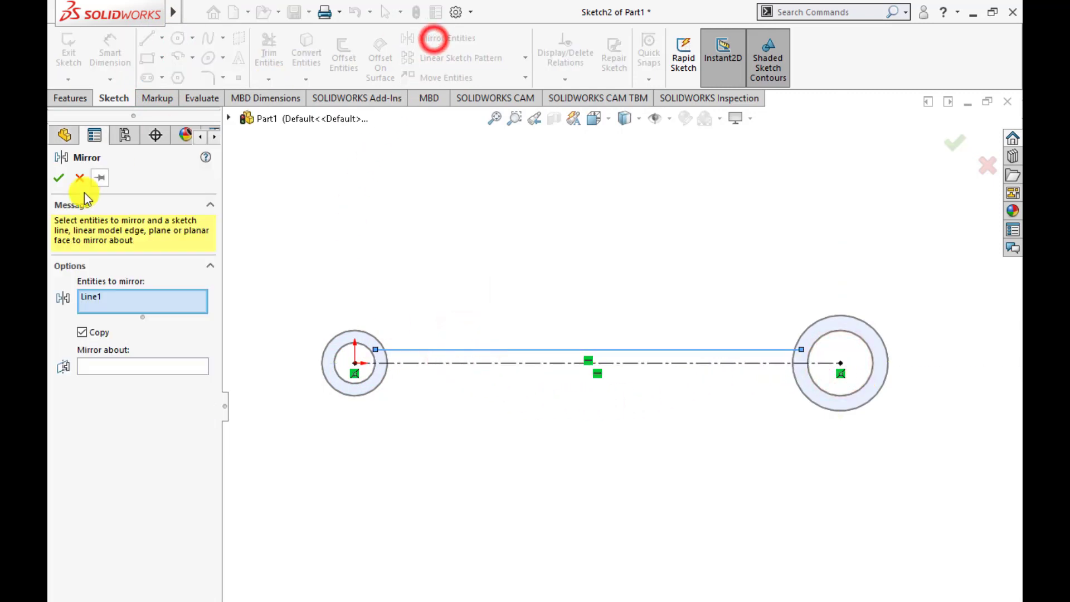
{"action": "left_click", "coordinate": [102, 366]}
{"action": "left_click", "coordinate": [461, 364]}
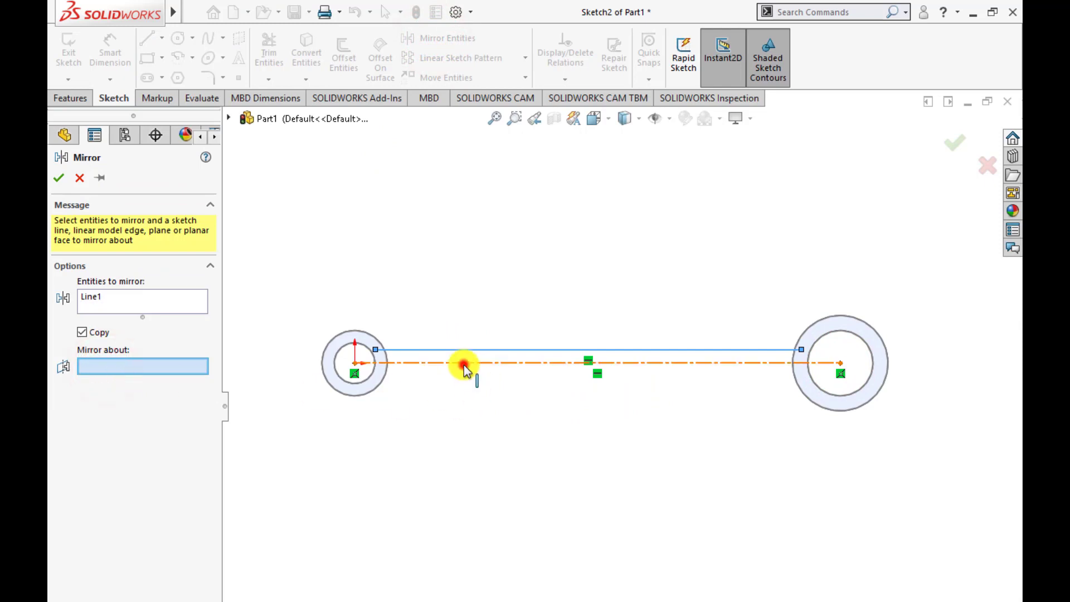
{"action": "left_click", "coordinate": [59, 177]}
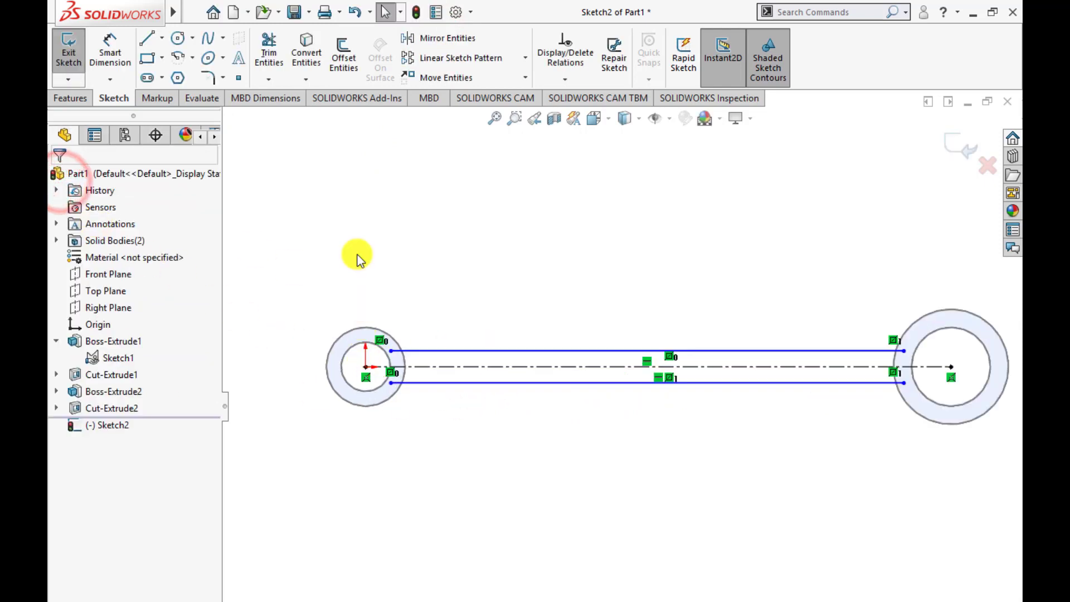
Convert the outer circles of the small and large rings into entities of the current sketch.
{"action": "scroll", "coordinate": [322, 346], "scroll_direction": "down", "scroll_amount": 3}
{"action": "left_click", "coordinate": [306, 52]}
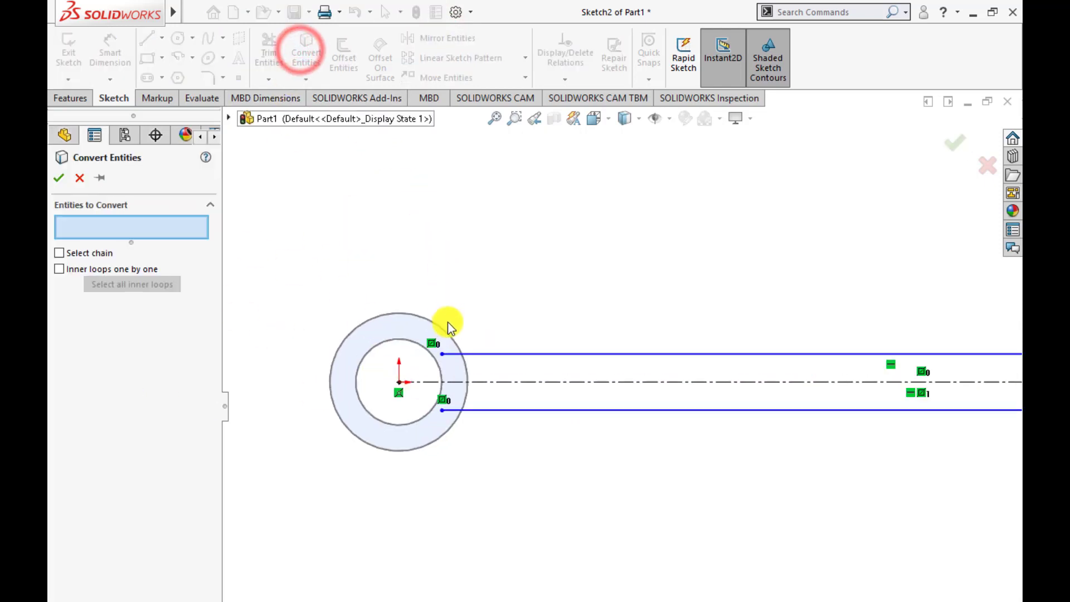
{"action": "left_click", "coordinate": [447, 328]}
{"action": "scroll", "coordinate": [624, 301], "scroll_direction": "up", "scroll_amount": 3}
{"action": "scroll", "coordinate": [834, 383], "scroll_direction": "down", "scroll_amount": 3}
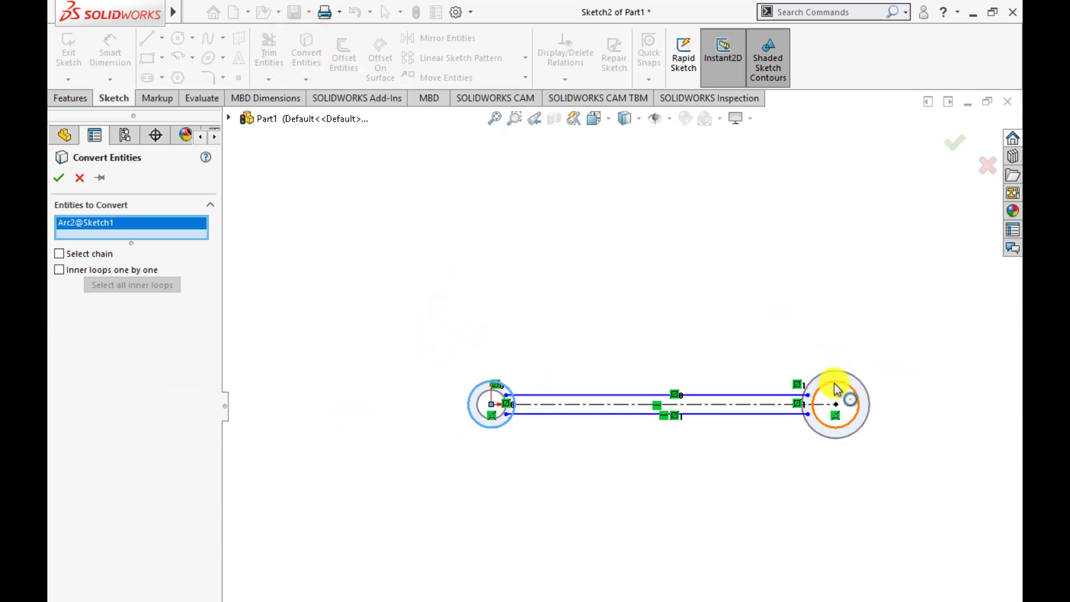
{"action": "left_click", "coordinate": [804, 373]}
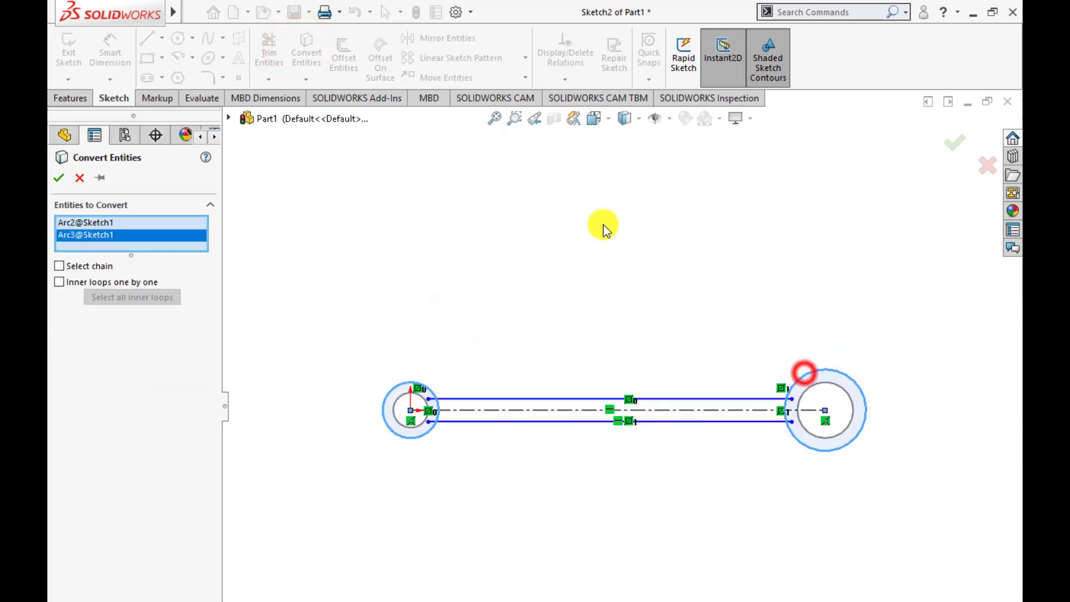
{"action": "left_click", "coordinate": [59, 178]}
Power trim the outer circles and the line ends inside the rings, leaving a closed arm profile between the cylinders.
{"action": "scroll", "coordinate": [496, 363], "scroll_direction": "down", "scroll_amount": 5}
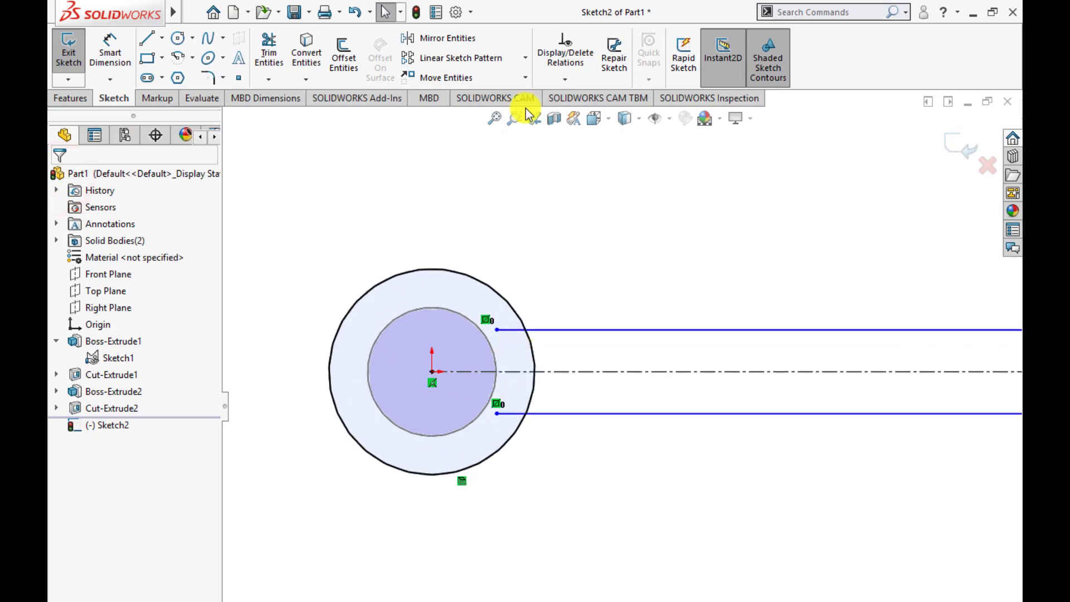
{"action": "left_click", "coordinate": [270, 56]}
{"action": "mouse_move", "coordinate": [480, 234]}
{"action": "left_mouse_down"}
{"action": "mouse_move", "coordinate": [509, 329]}
{"action": "mouse_move", "coordinate": [520, 412]}
{"action": "mouse_move", "coordinate": [508, 408]}
{"action": "left_mouse_up"}
{"action": "scroll", "coordinate": [396, 347], "scroll_direction": "up", "scroll_amount": 6}
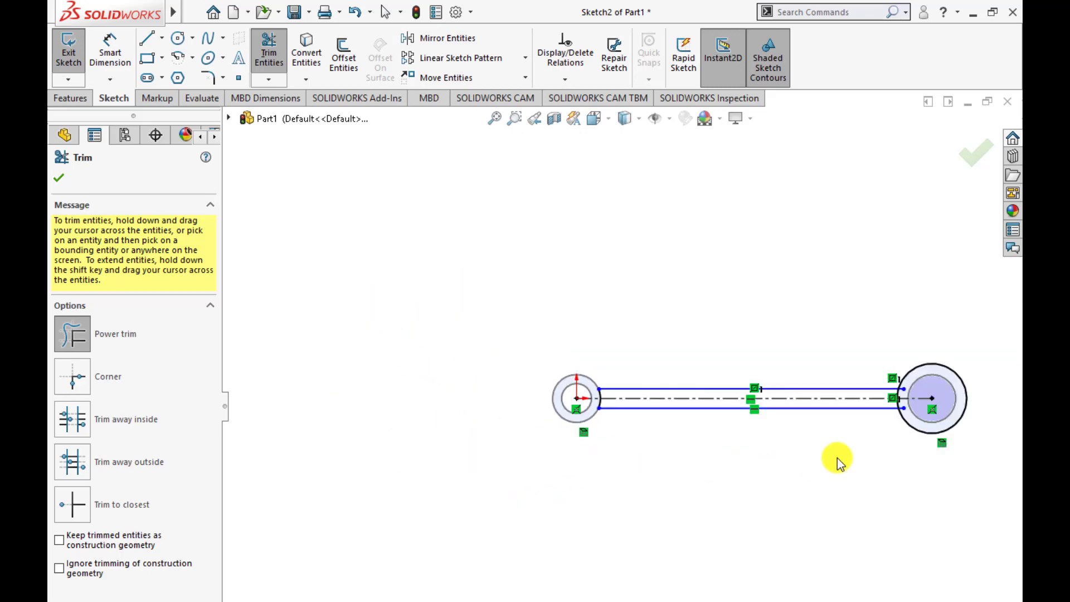
{"action": "scroll", "coordinate": [884, 420], "scroll_direction": "down", "scroll_amount": 5}
{"action": "left_click_drag", "start_coordinate": [810, 402], "coordinate": [820, 370]}
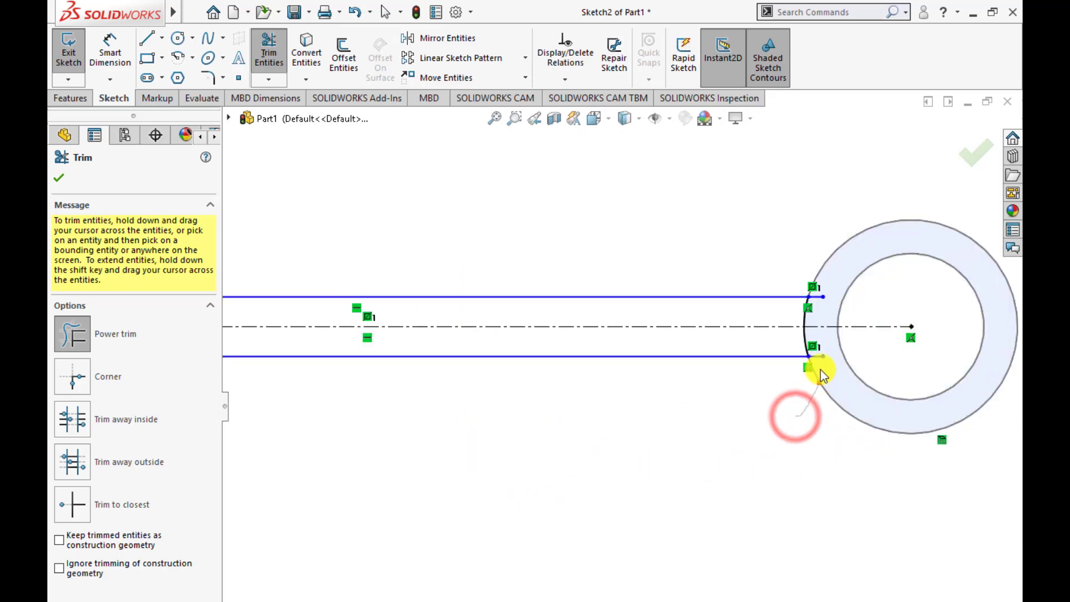
{"action": "mouse_move", "coordinate": [776, 222]}
{"action": "left_mouse_down"}
{"action": "mouse_move", "coordinate": [811, 270]}
{"action": "mouse_move", "coordinate": [819, 301]}
{"action": "mouse_move", "coordinate": [822, 266]}
{"action": "left_mouse_up"}
{"action": "left_click", "coordinate": [58, 178]}
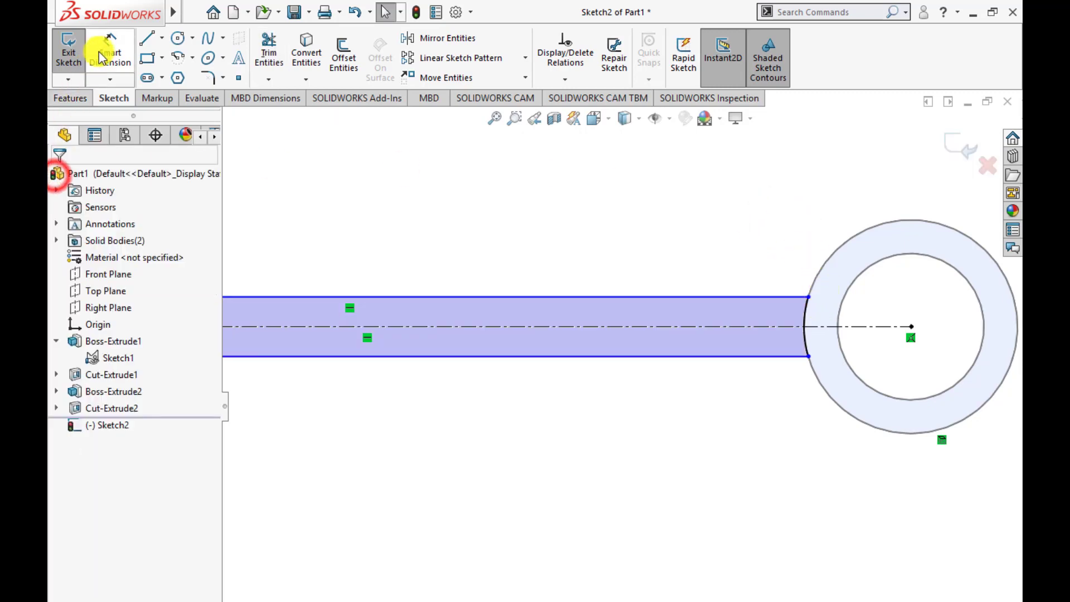
Dimension the arm's upper line 9 mm from the centerline.
{"action": "left_click", "coordinate": [100, 38]}
{"action": "left_click", "coordinate": [574, 299]}
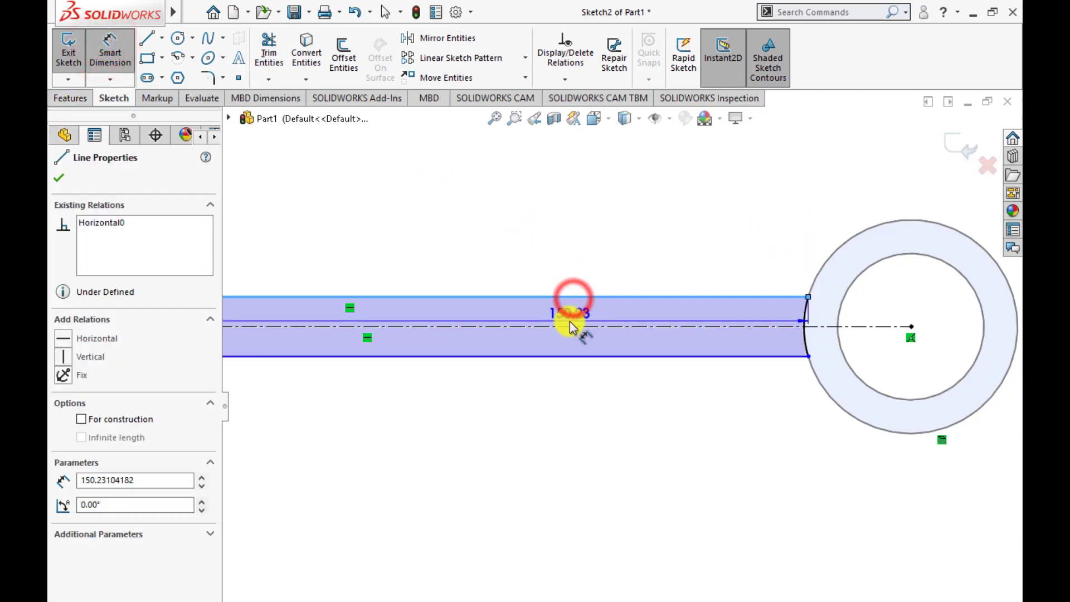
{"action": "left_click", "coordinate": [571, 325]}
{"action": "left_click", "coordinate": [572, 259]}
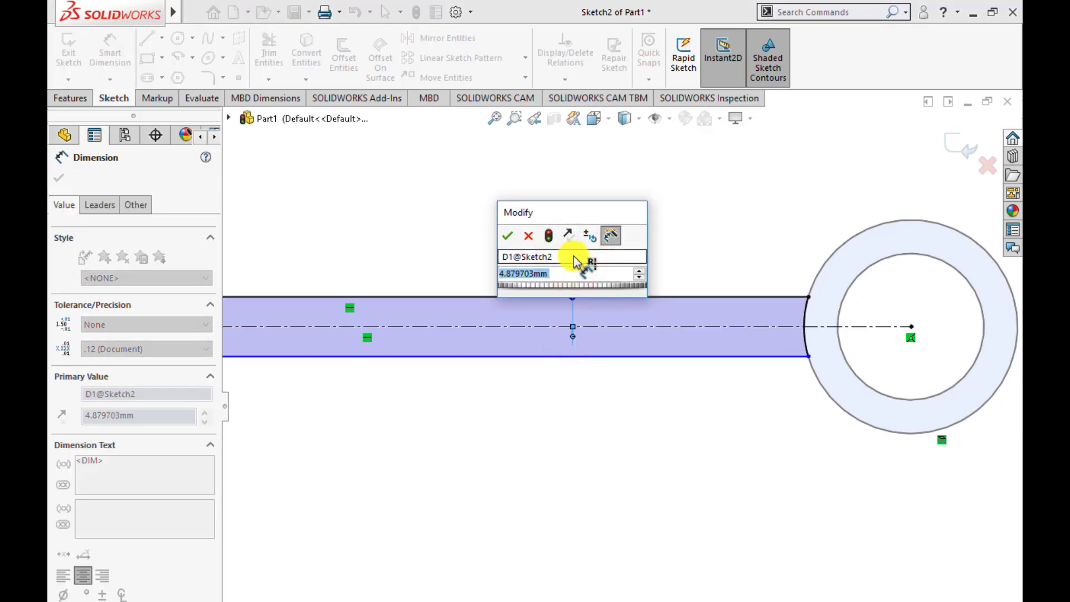
{"action": "type", "text": "9"}
{"action": "key", "text": "Return"}
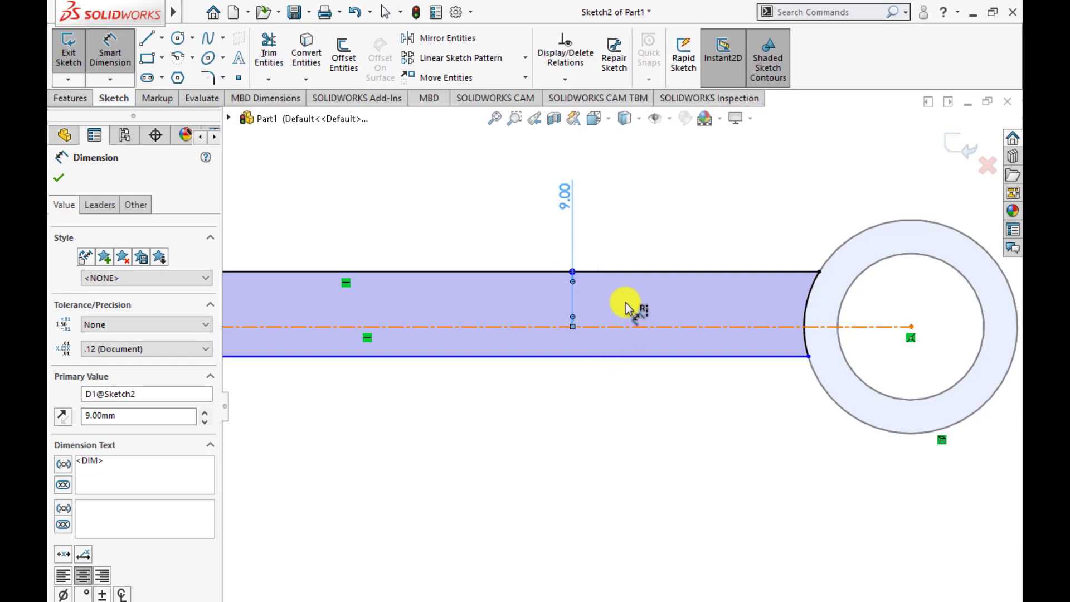
Dimension the distance between the arm's upper and lower lines as 18 mm and exit the sketch.
{"action": "left_click", "coordinate": [627, 271]}
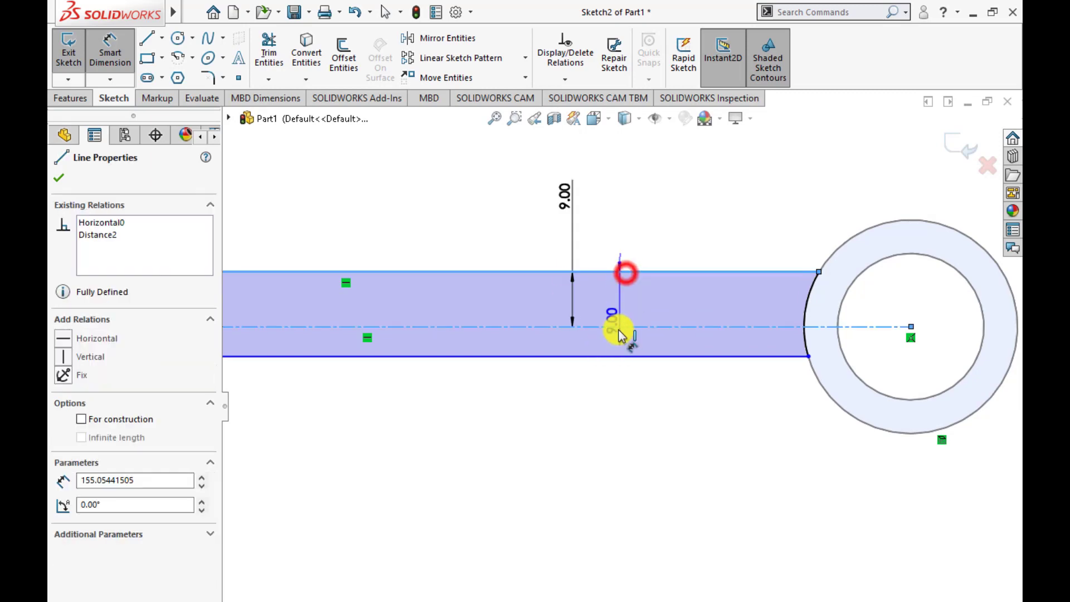
{"action": "left_click", "coordinate": [640, 355]}
{"action": "left_click", "coordinate": [625, 405]}
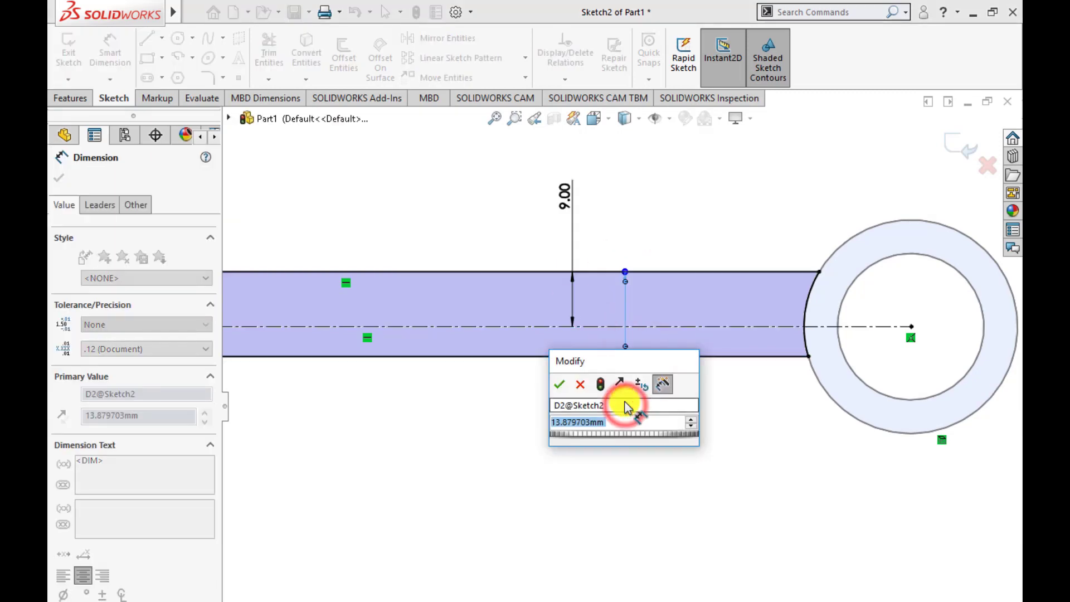
{"action": "type", "text": "18"}
{"action": "key", "text": "Return"}
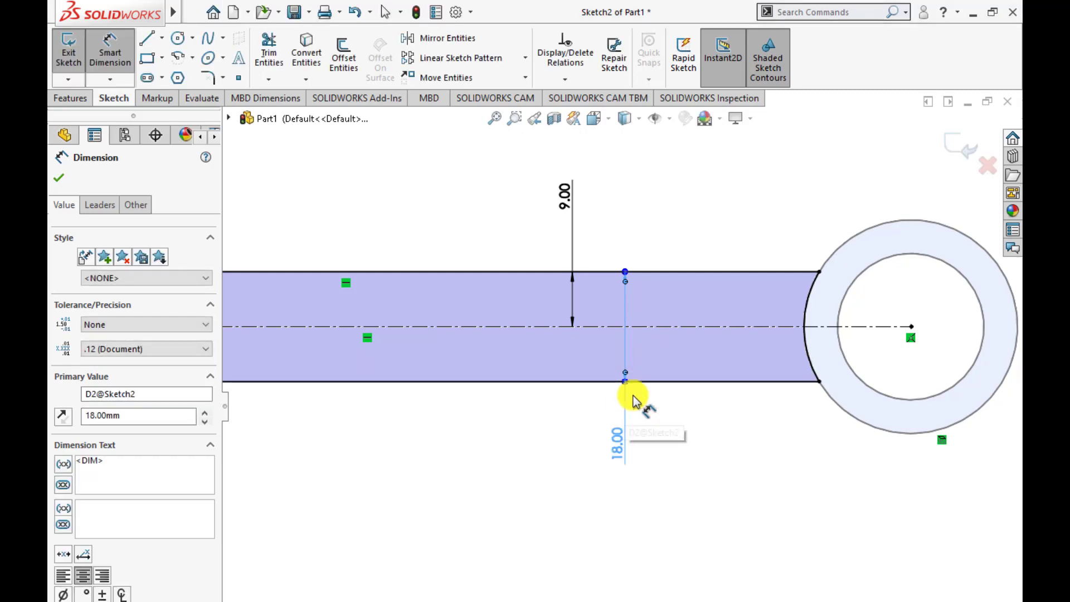
{"action": "scroll", "coordinate": [633, 400], "scroll_direction": "up", "scroll_amount": 3}
{"action": "left_click", "coordinate": [58, 179]}
{"action": "key", "text": "f"}
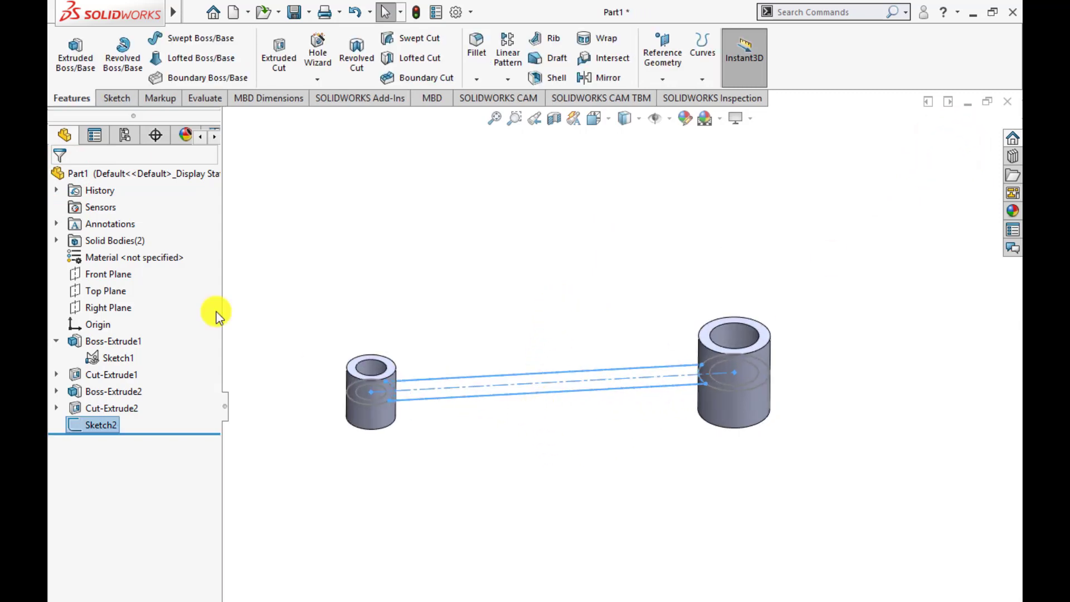
Extrude the arm profile as a boss, Mid Plane, 18 mm deep, merged with the cylinders.
{"action": "left_click", "coordinate": [73, 53]}
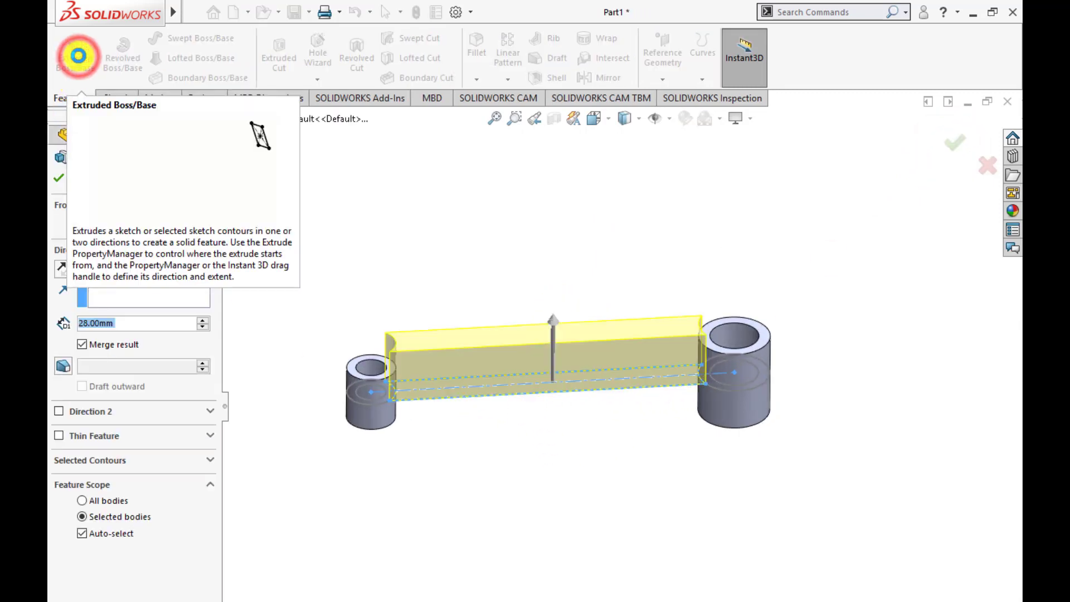
{"action": "left_click", "coordinate": [168, 273]}
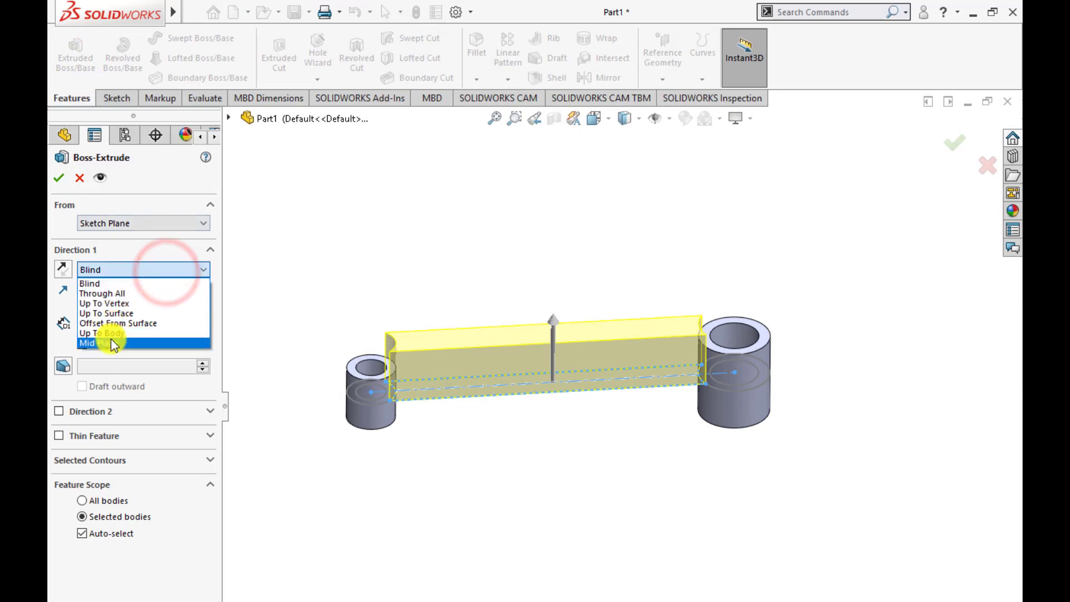
{"action": "left_click", "coordinate": [108, 340]}
{"action": "type", "text": "18"}
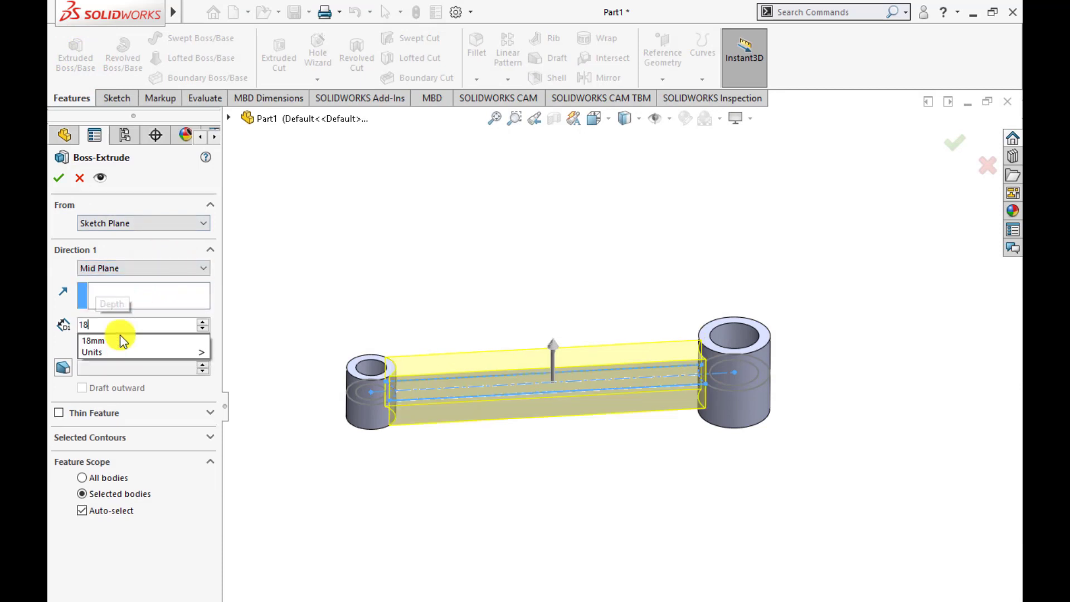
{"action": "key", "text": "Return"}
{"action": "key", "text": "Return"}
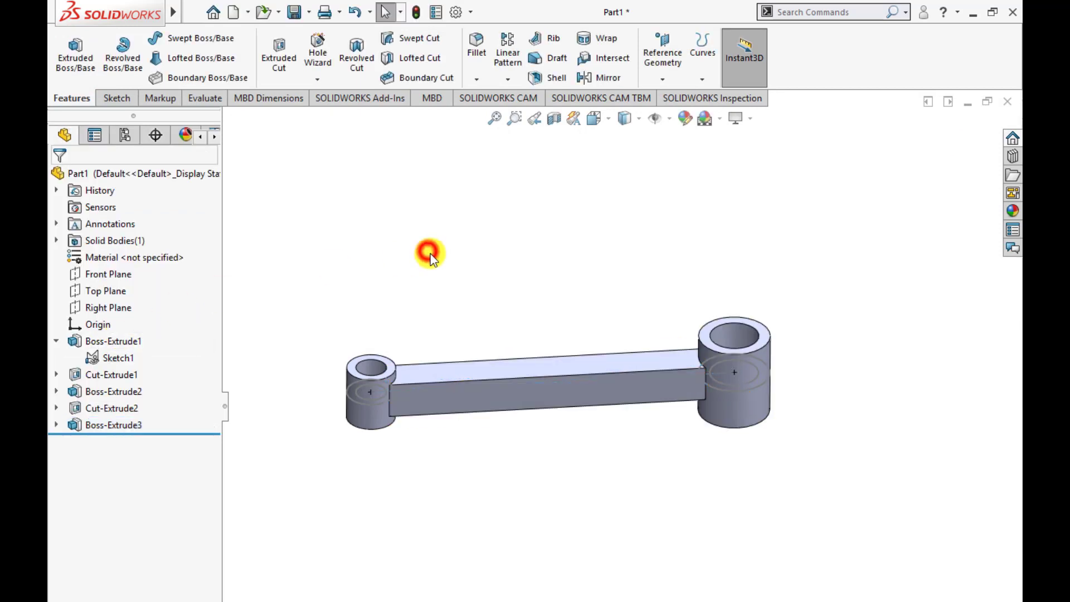
Try a 24 mm radius fillet on the four edges where the arm meets the small cylinder and undo it.
{"action": "middle_click_drag", "start_coordinate": [425, 248], "coordinate": [414, 268]}
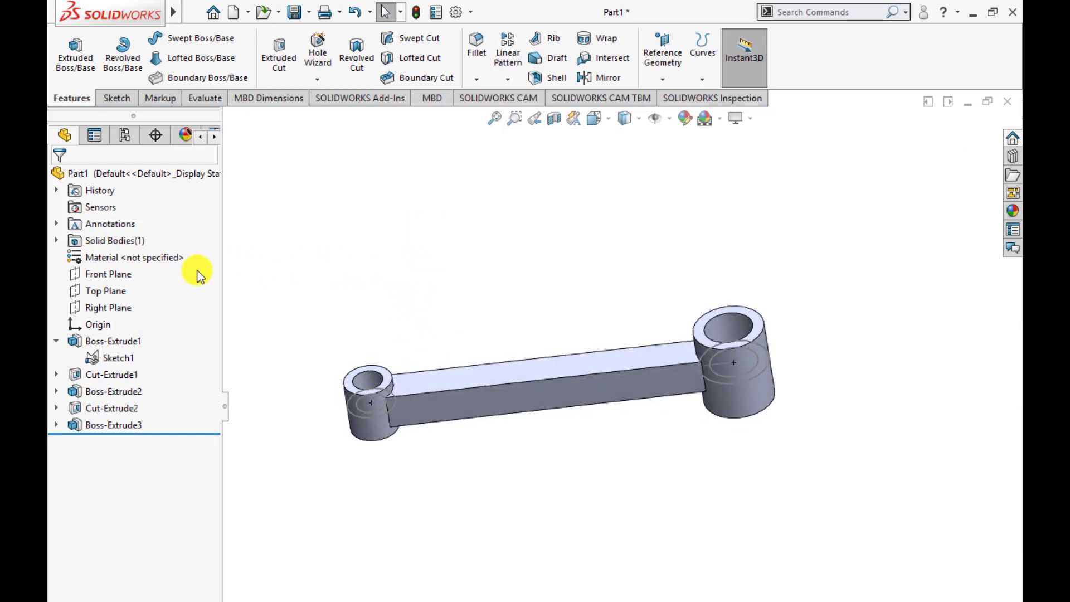
{"action": "left_click", "coordinate": [401, 256]}
{"action": "left_click", "coordinate": [483, 56]}
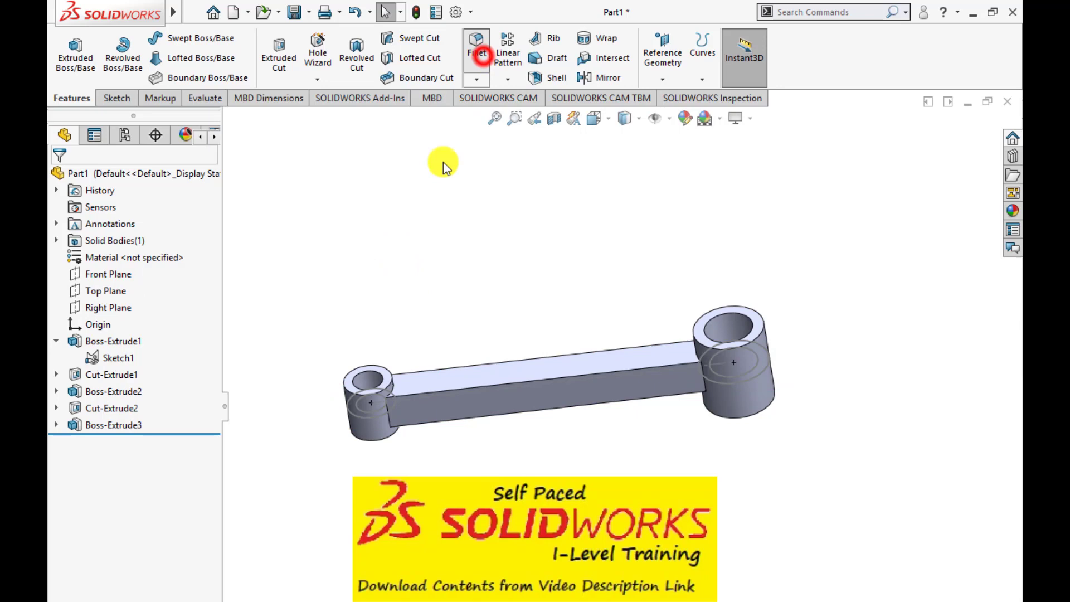
{"action": "left_click", "coordinate": [389, 423]}
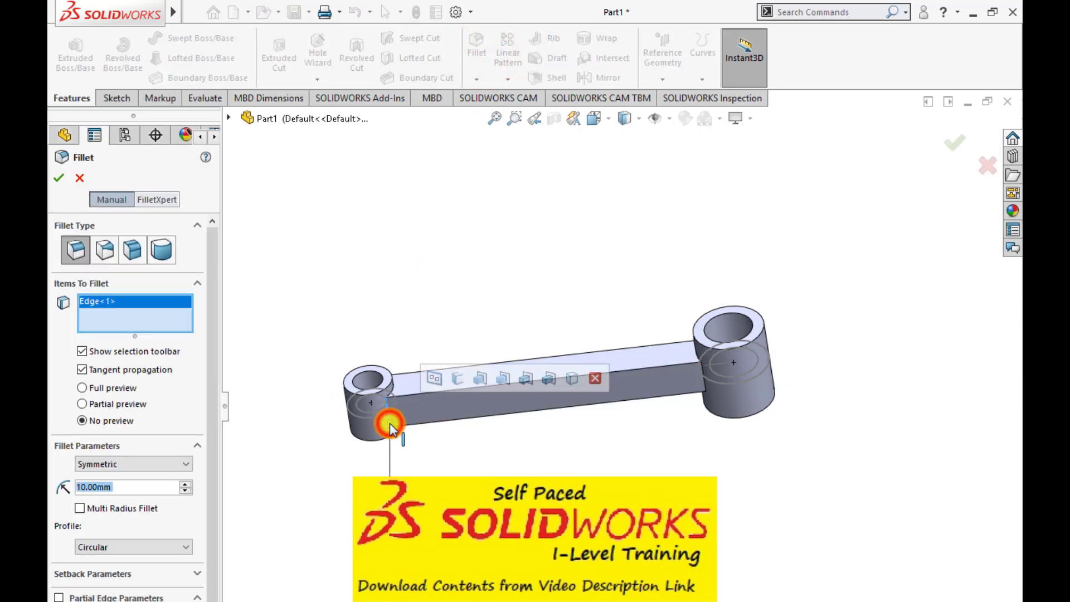
{"action": "left_click", "coordinate": [436, 378]}
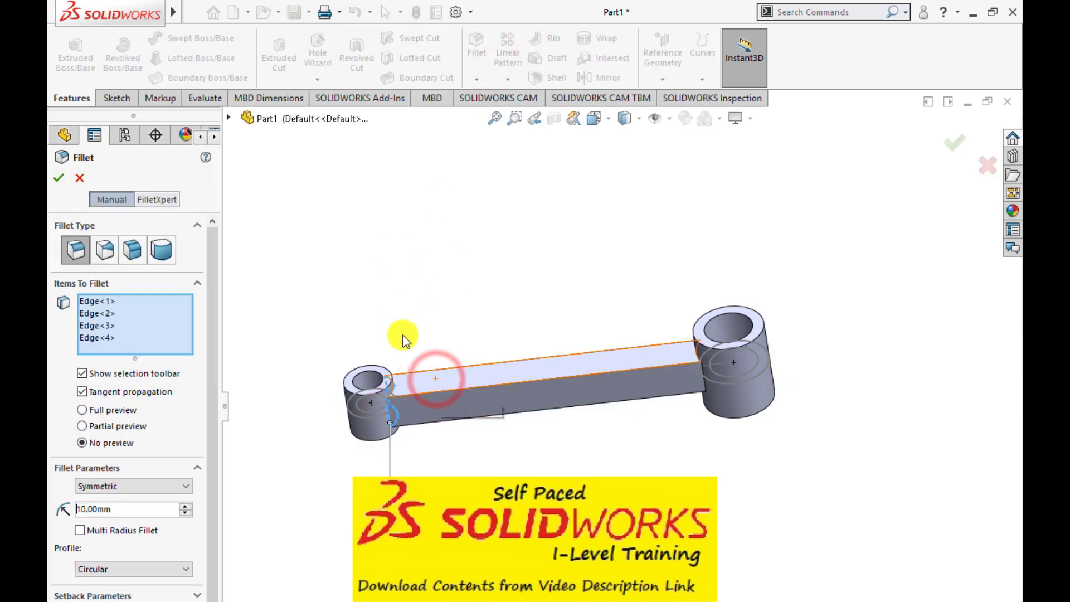
{"action": "middle_click_drag", "start_coordinate": [407, 306], "coordinate": [451, 331]}
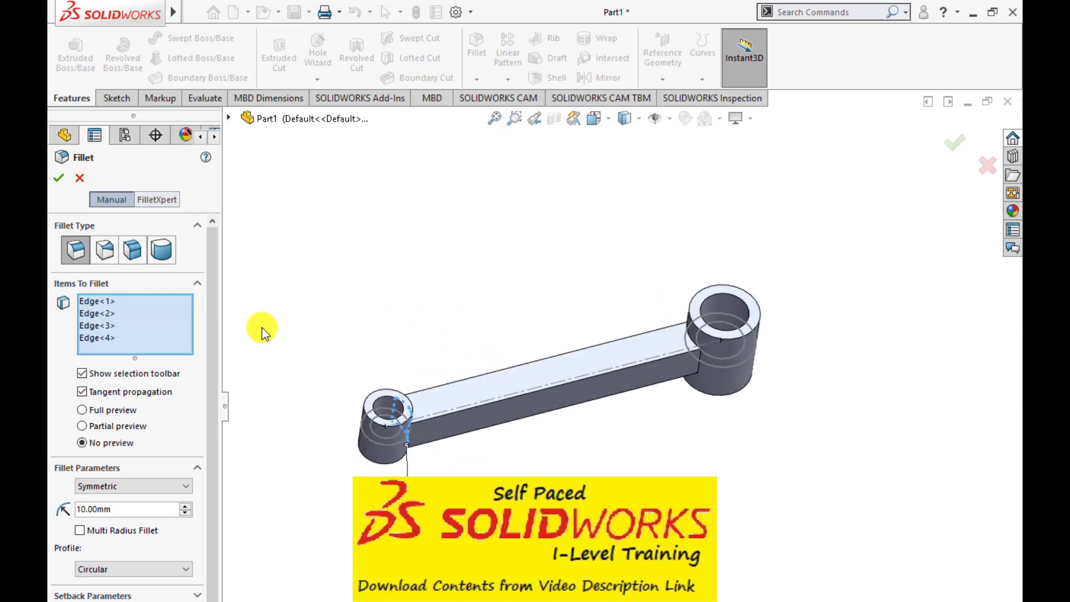
{"action": "double_click", "coordinate": [125, 511]}
{"action": "type", "text": "24"}
{"action": "key", "text": "Return"}
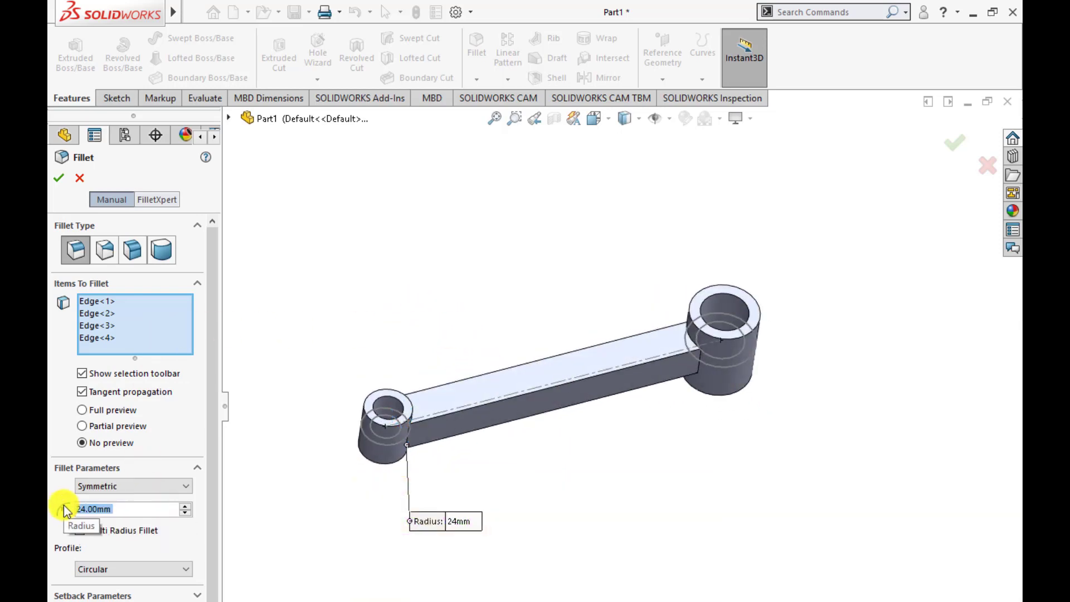
{"action": "key", "text": "Return"}
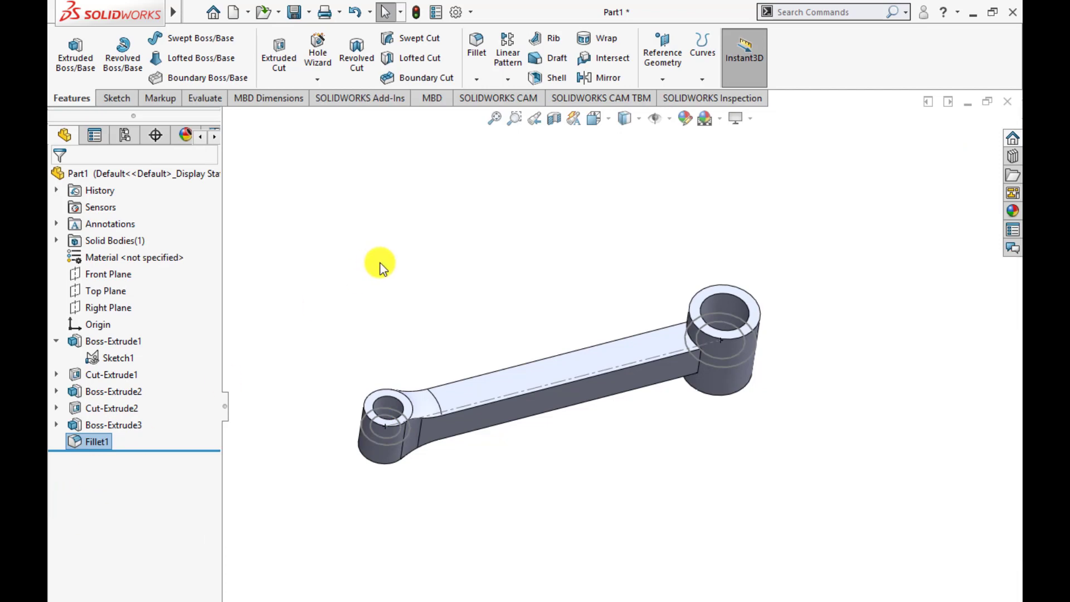
{"action": "key", "text": "ctrl+z"}
{"action": "left_click", "coordinate": [376, 271]}
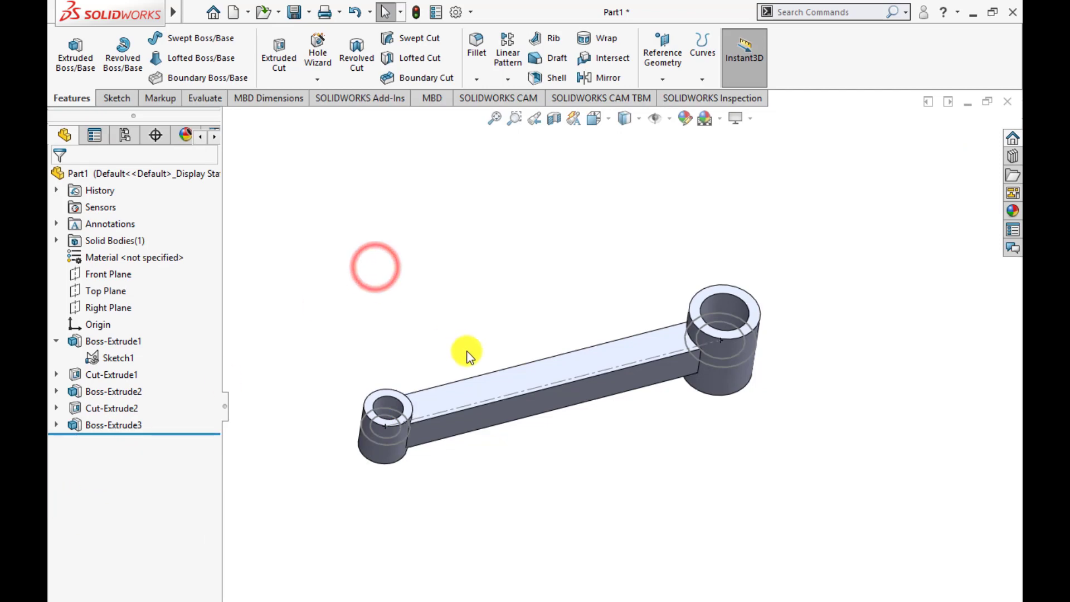
Hide the base sketch containing the ring circles under the first boss extrusion.
{"action": "scroll", "coordinate": [446, 336], "scroll_direction": "down", "scroll_amount": 2}
{"action": "left_click", "coordinate": [120, 361]}
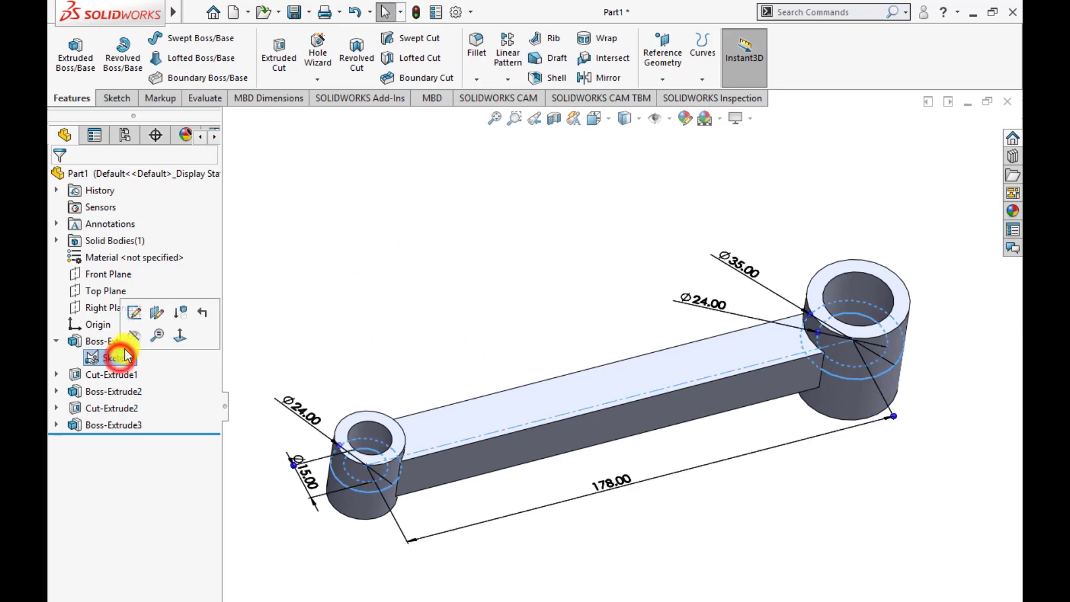
{"action": "left_click", "coordinate": [363, 304]}
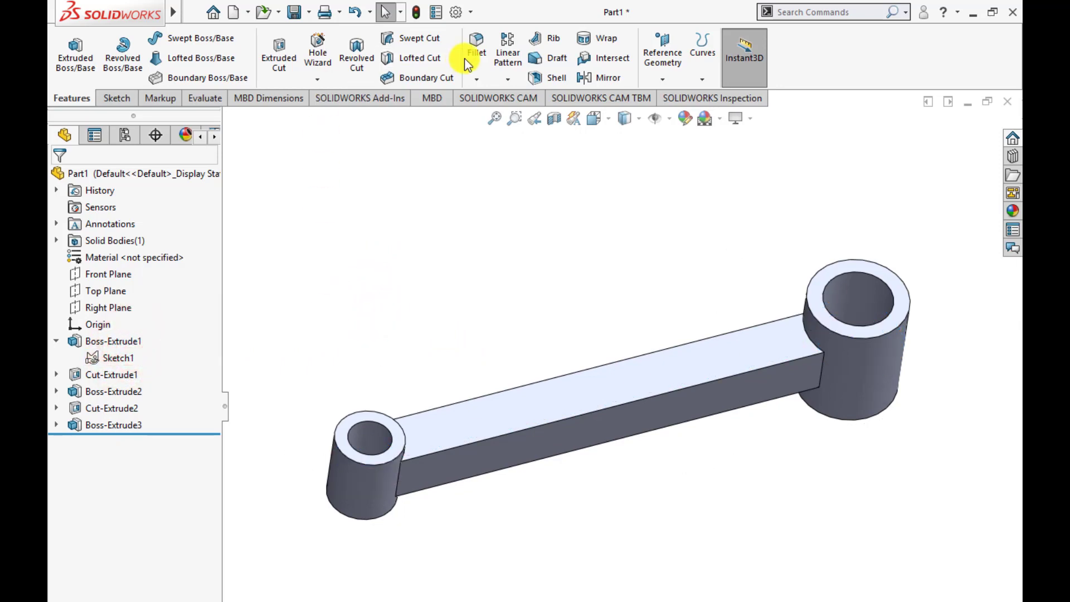
Fillet the four edges where the arm's side faces meet the two cylinders with a 24 mm radius.
{"action": "left_click", "coordinate": [820, 372]}
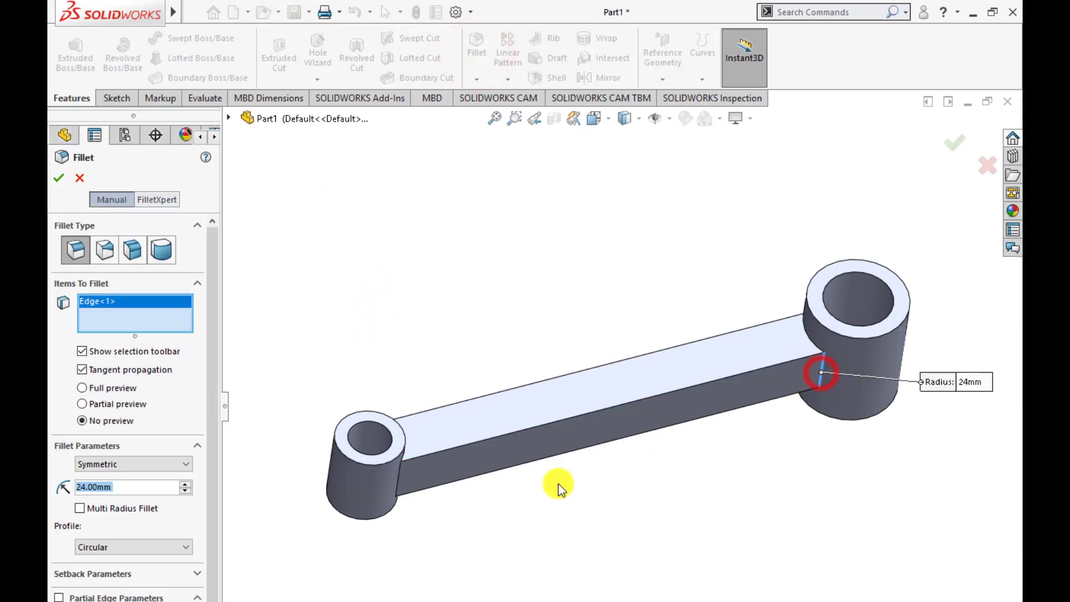
{"action": "middle_click_drag", "start_coordinate": [556, 484], "coordinate": [509, 476]}
{"action": "left_click", "coordinate": [377, 480]}
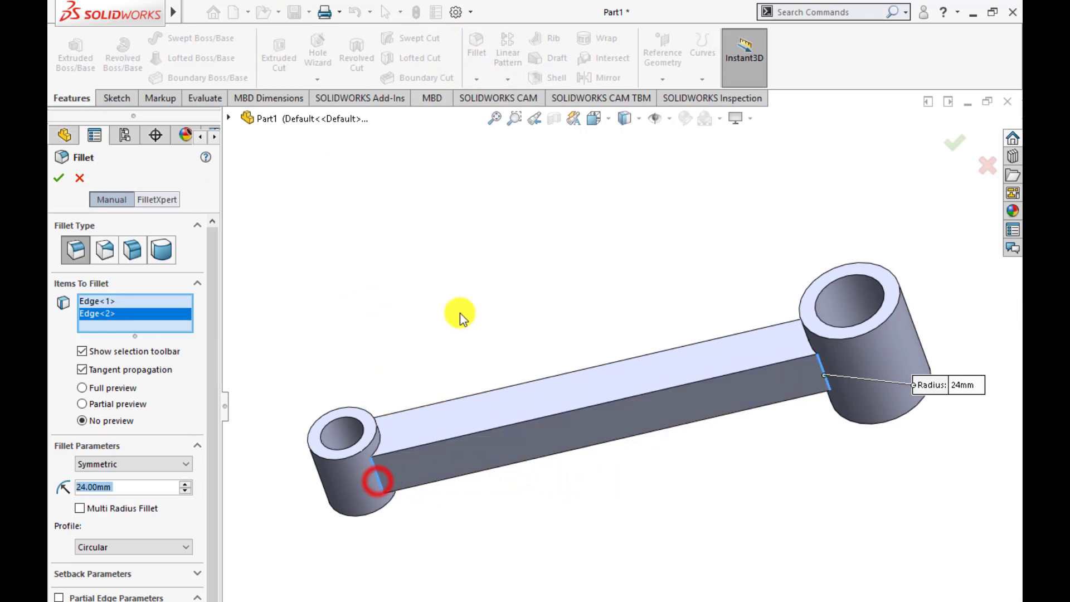
{"action": "mouse_move", "coordinate": [459, 311]}
{"action": "middle_mouse_down"}
{"action": "mouse_move", "coordinate": [463, 461]}
{"action": "mouse_move", "coordinate": [380, 413]}
{"action": "middle_mouse_up"}
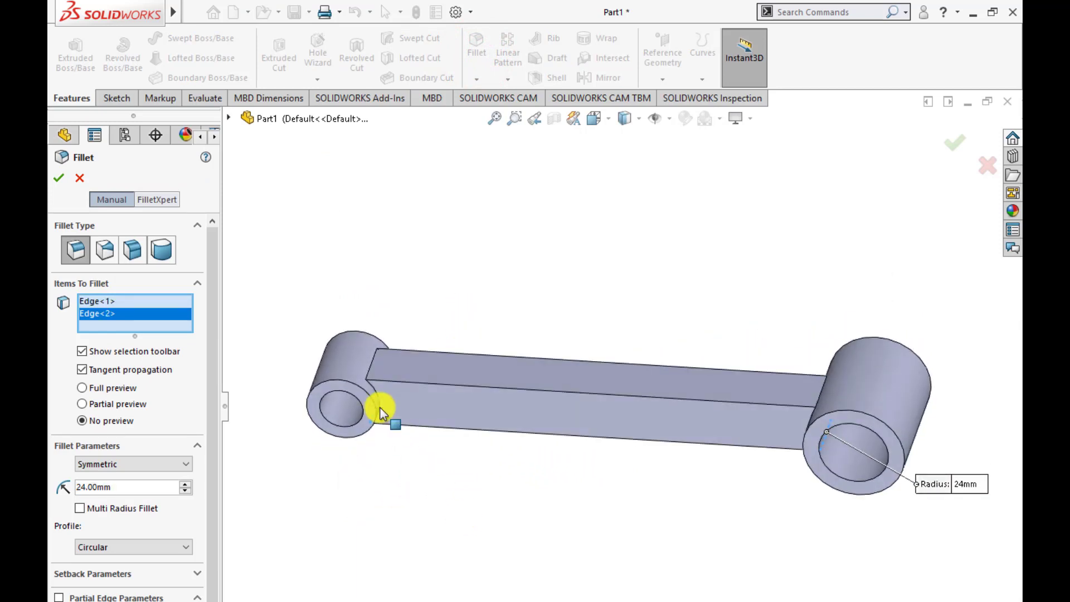
{"action": "left_click", "coordinate": [368, 366]}
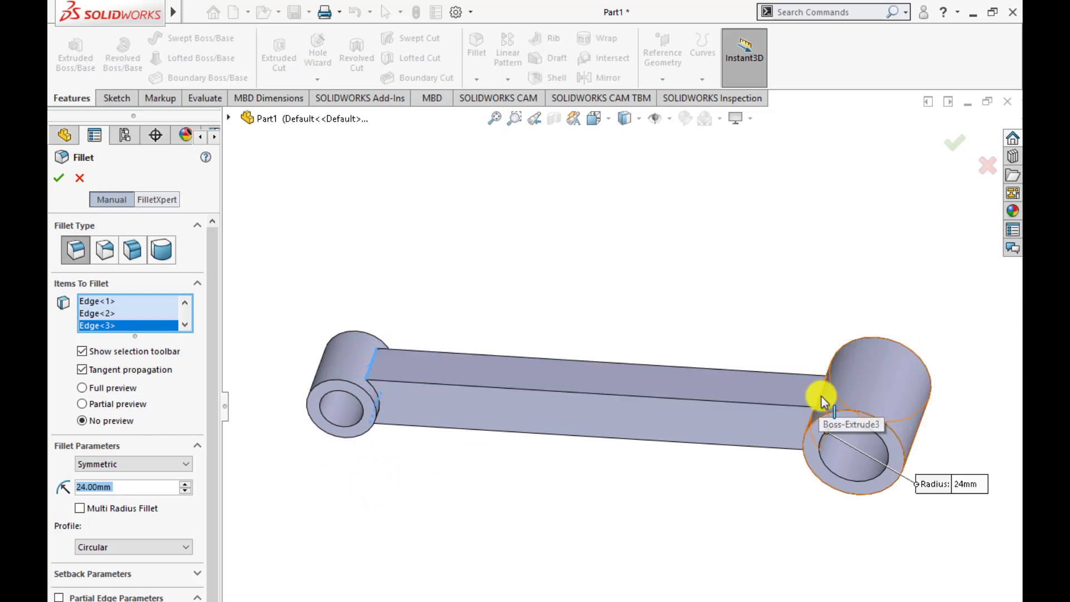
{"action": "middle_click_drag", "start_coordinate": [951, 446], "coordinate": [848, 424]}
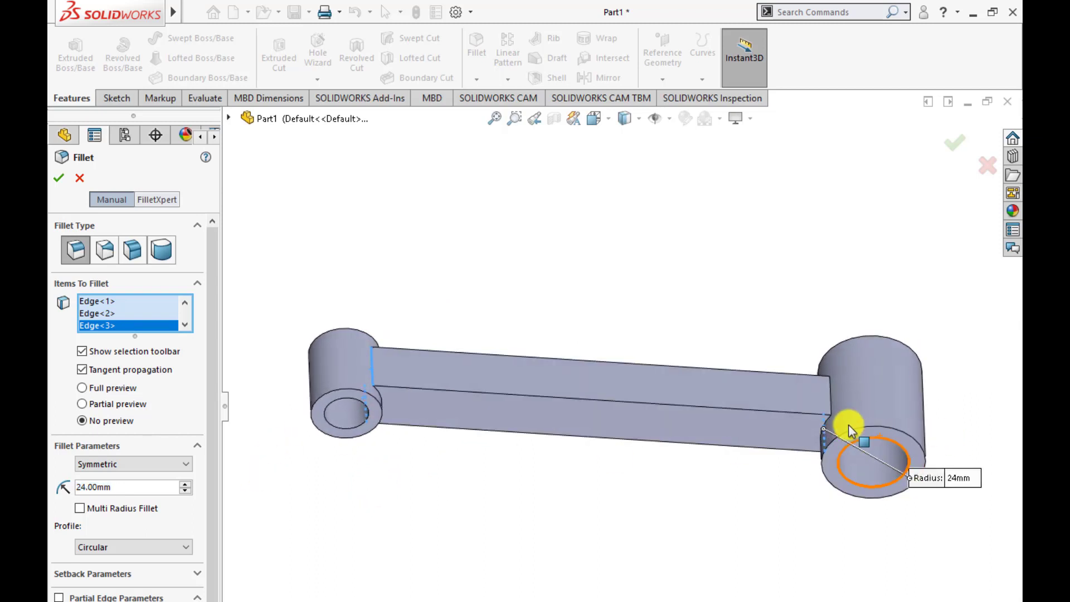
{"action": "left_click", "coordinate": [832, 406]}
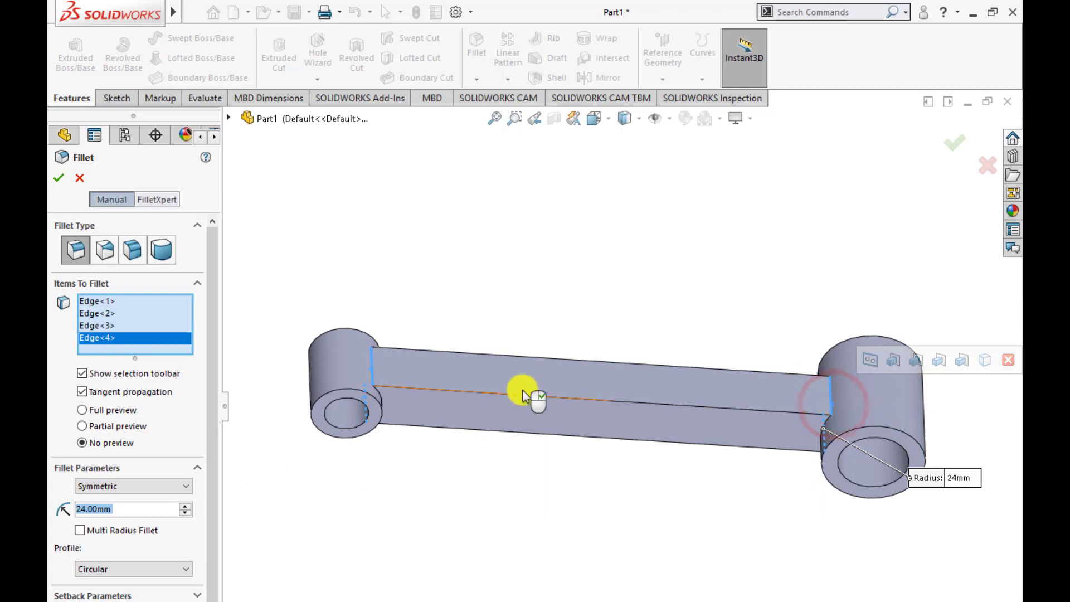
{"action": "left_click", "coordinate": [56, 178]}
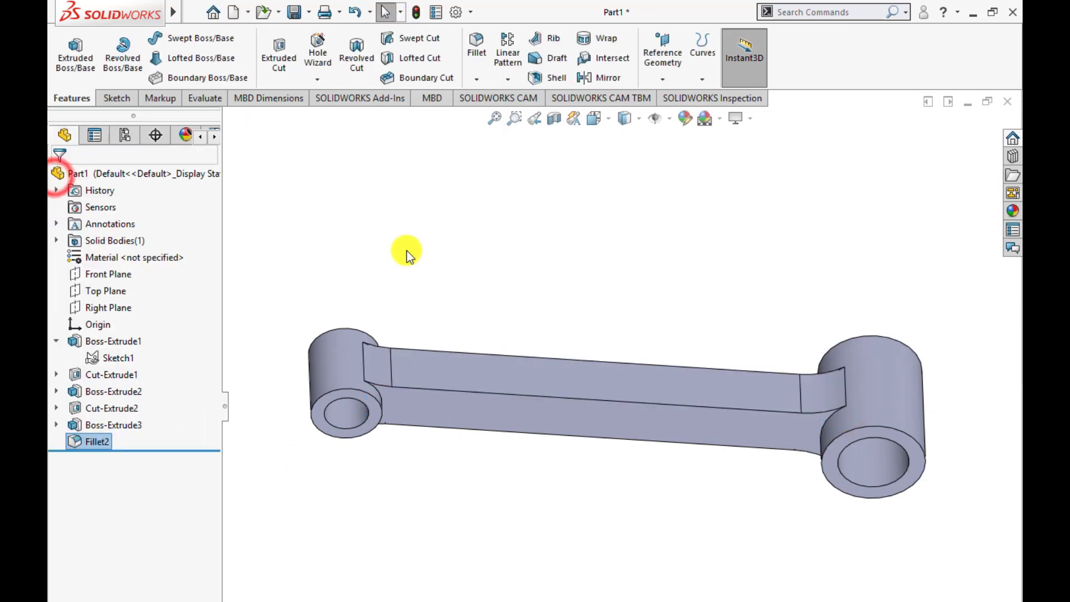
{"action": "middle_click_drag", "start_coordinate": [504, 318], "coordinate": [602, 277]}
{"action": "scroll", "coordinate": [616, 425], "scroll_direction": "down", "scroll_amount": 2}
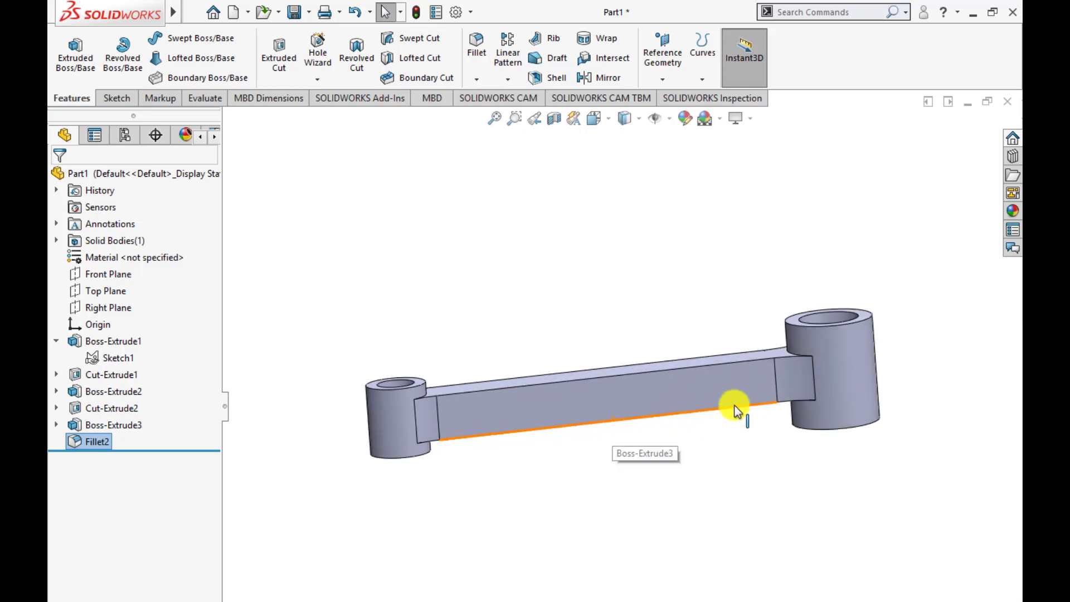
{"action": "left_click", "coordinate": [774, 383]}
{"action": "left_click", "coordinate": [637, 518]}
{"action": "middle_click_drag", "start_coordinate": [432, 343], "coordinate": [459, 377]}
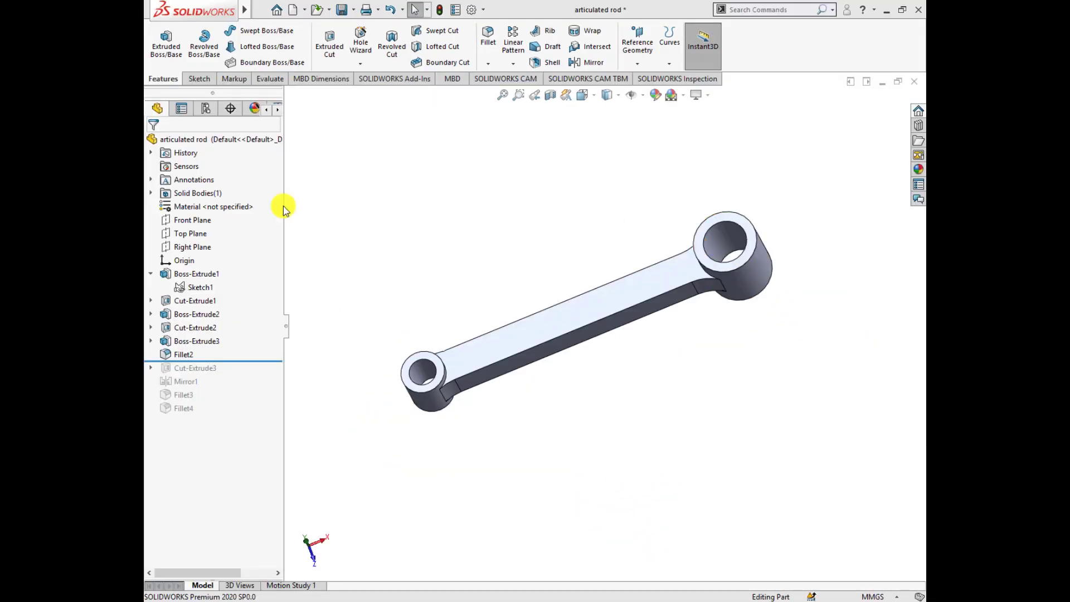
Start a sketch on the Top Plane and draw a center rectangle about 135 by 10 mm inside the arm's outline.
{"action": "left_click", "coordinate": [180, 233]}
{"action": "left_click", "coordinate": [185, 218]}
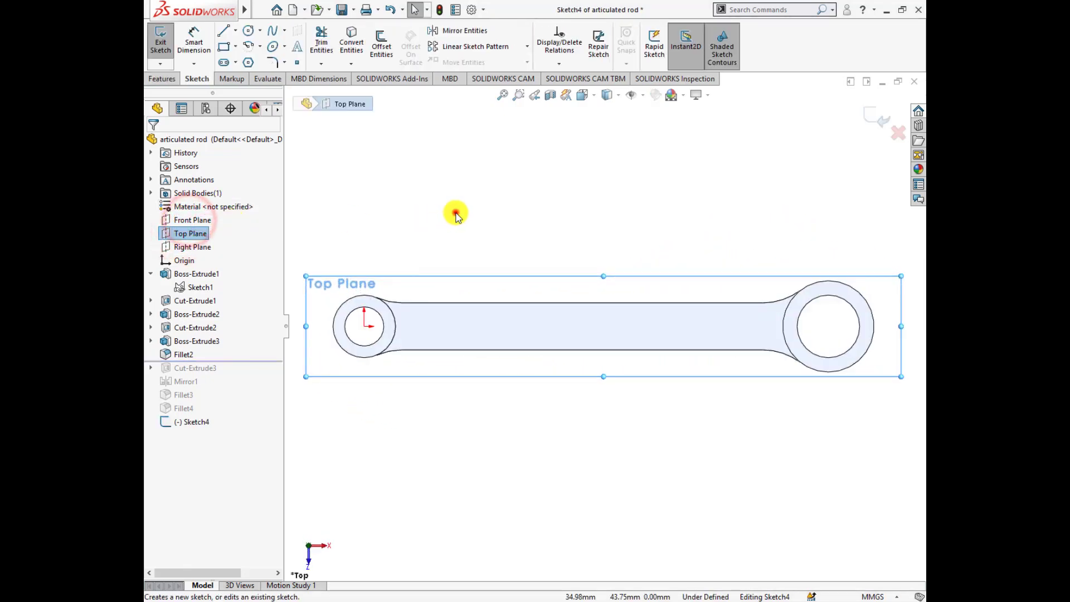
{"action": "left_click", "coordinate": [456, 214]}
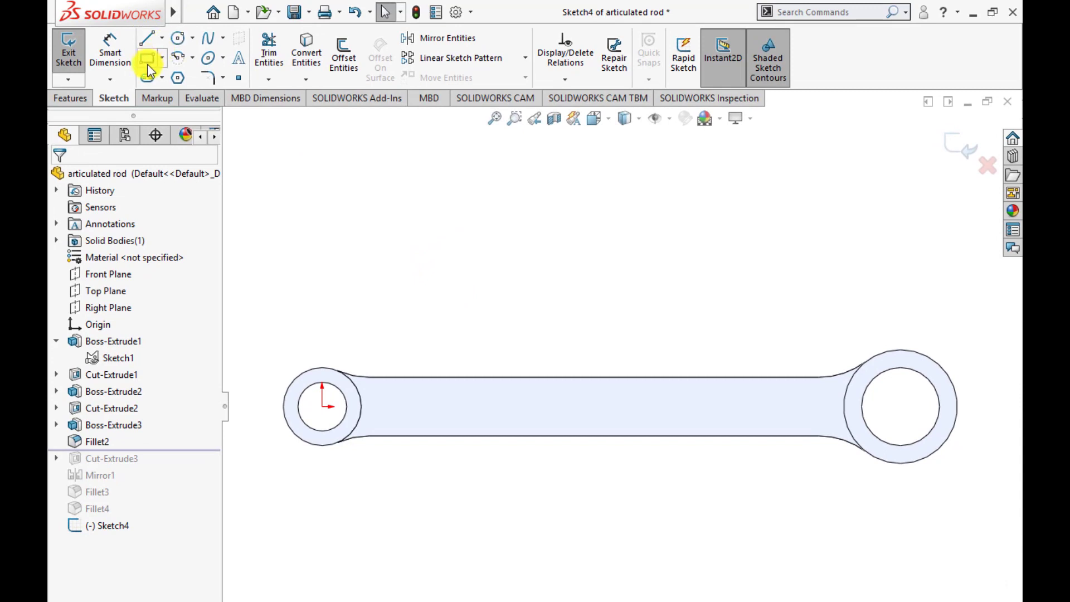
{"action": "left_click", "coordinate": [146, 61]}
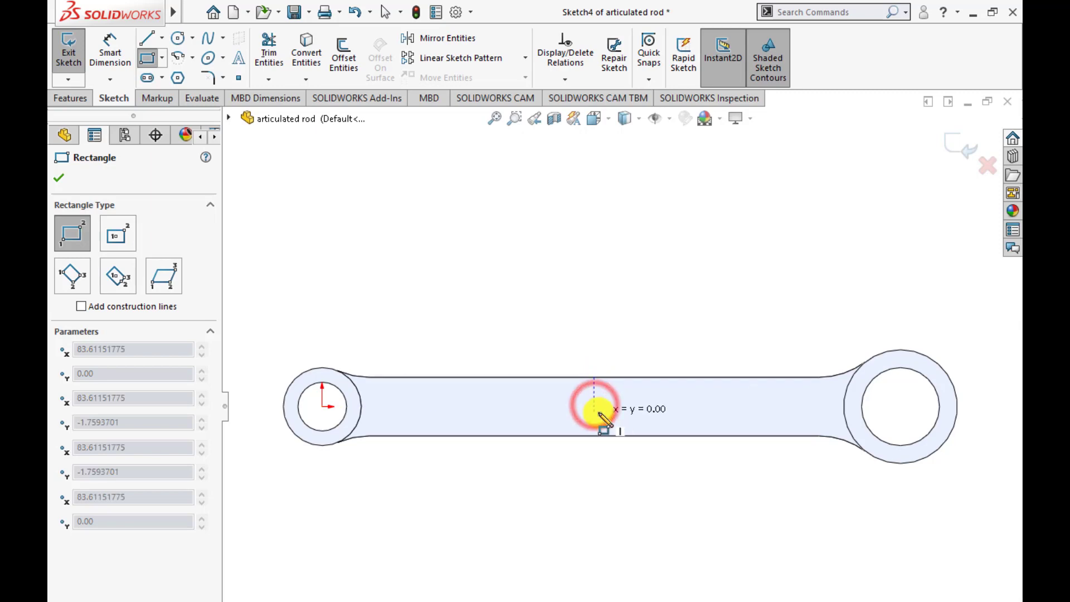
{"action": "key", "text": "Escape"}
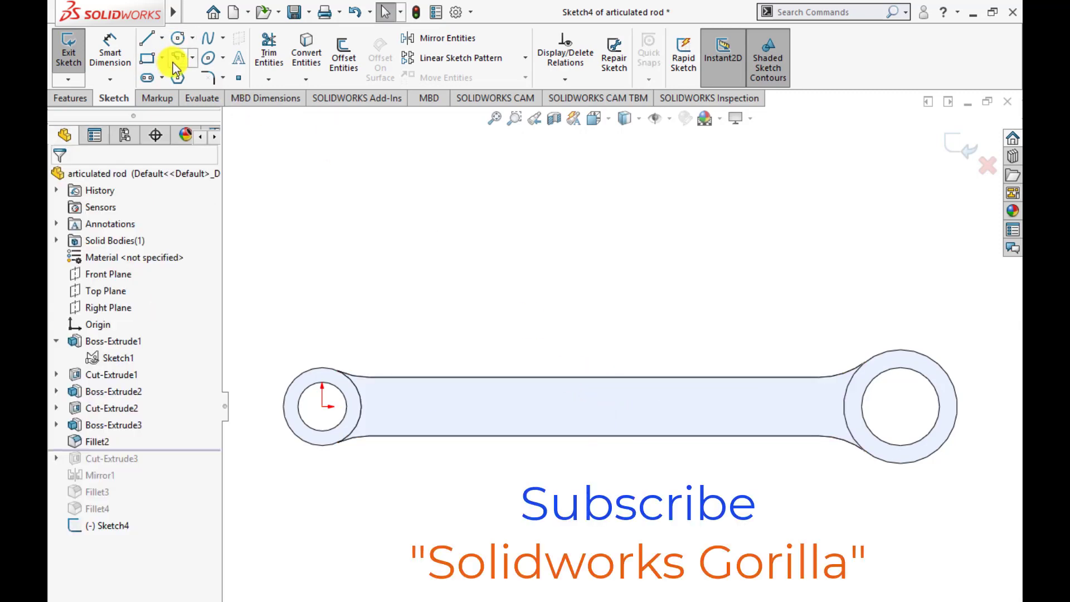
{"action": "left_click", "coordinate": [149, 66]}
{"action": "left_click", "coordinate": [118, 232]}
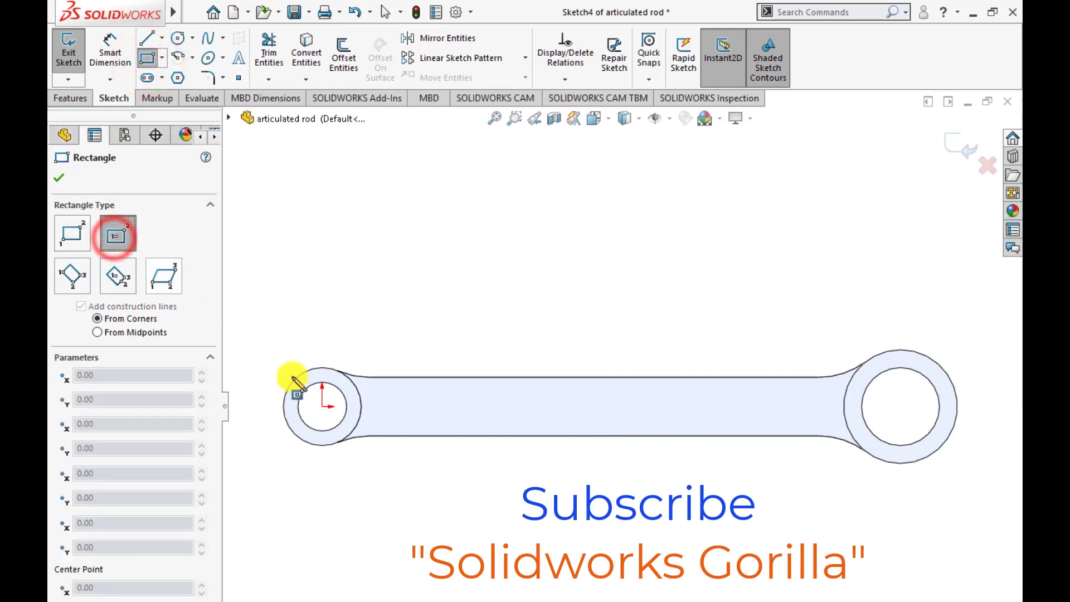
{"action": "left_click", "coordinate": [594, 406]}
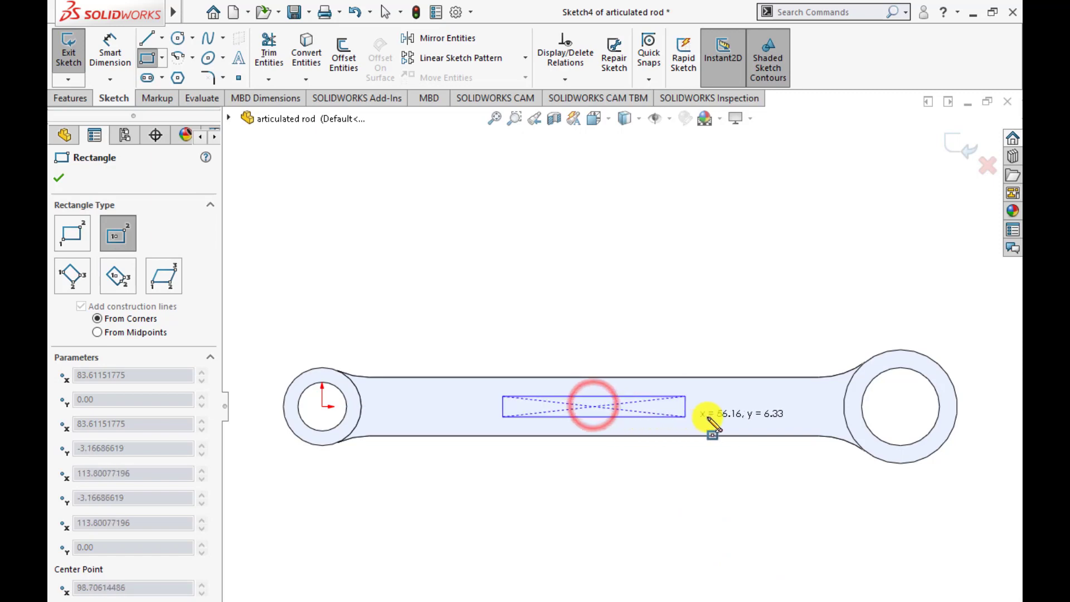
{"action": "left_click", "coordinate": [812, 423]}
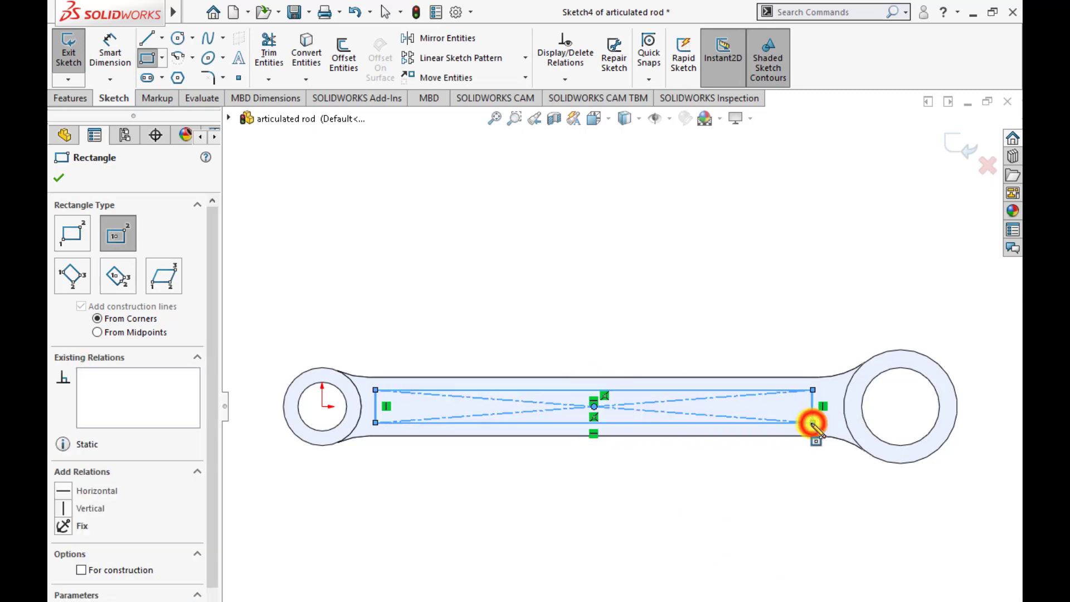
{"action": "key", "text": "Escape"}
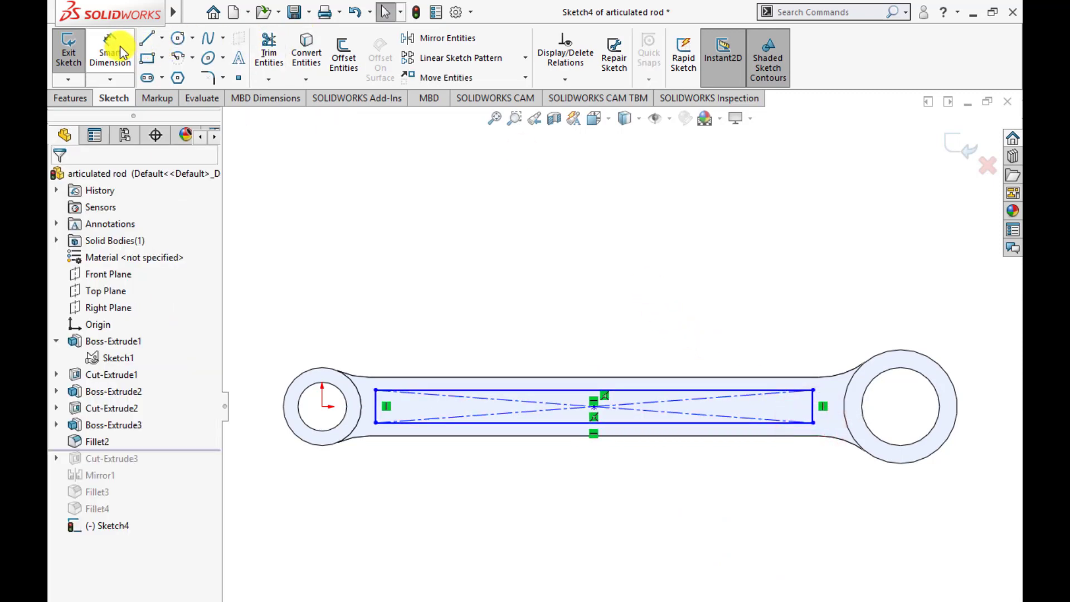
Dimension the rectangle as 130 mm long and 10 mm high.
{"action": "left_click", "coordinate": [535, 423]}
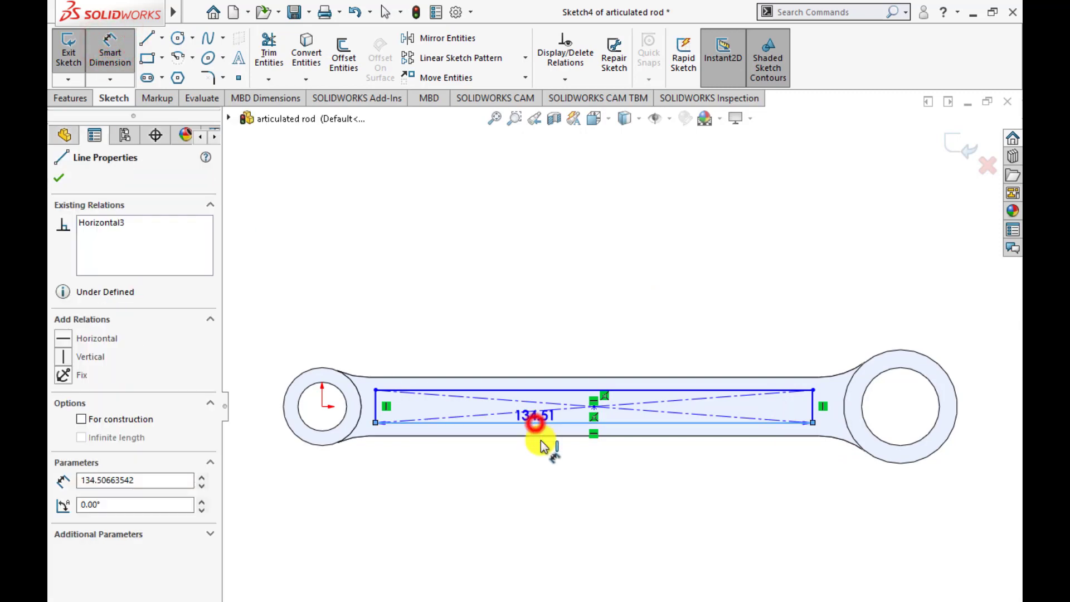
{"action": "left_click", "coordinate": [541, 481]}
{"action": "type", "text": "130"}
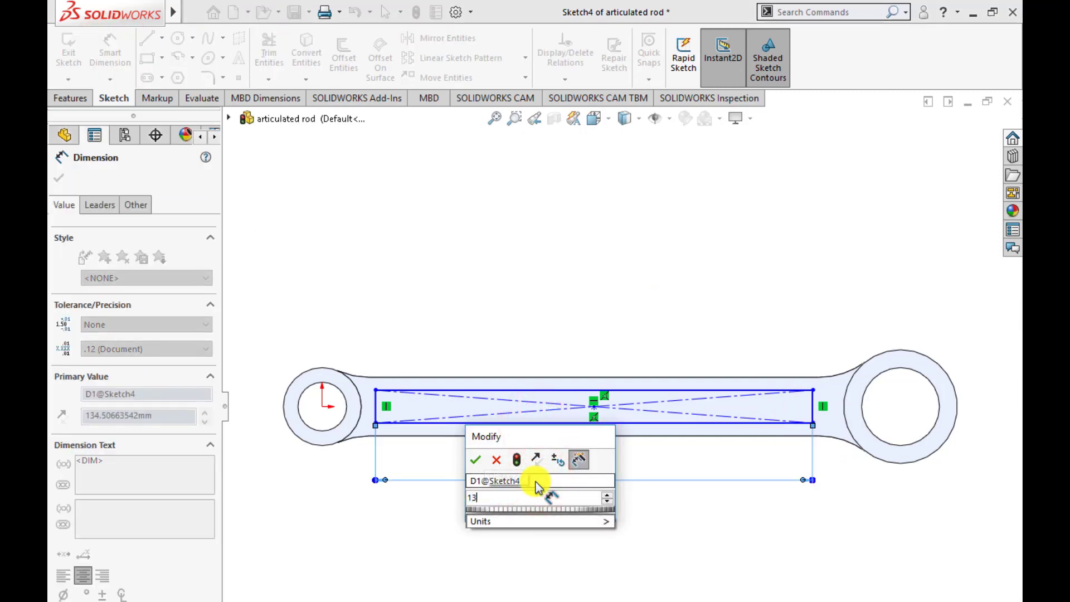
{"action": "key", "text": "Return"}
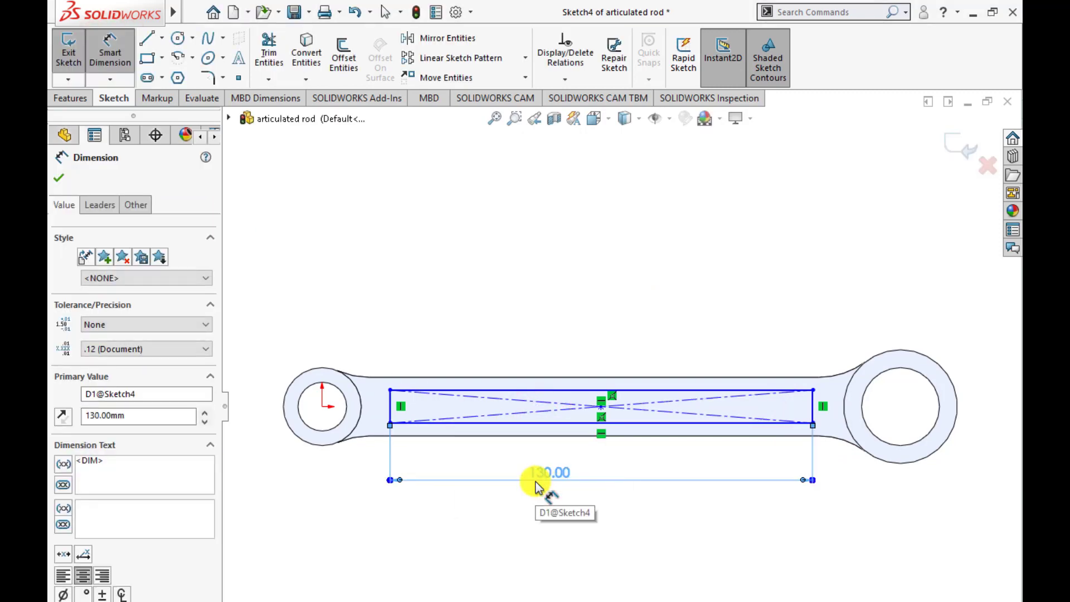
{"action": "left_click", "coordinate": [387, 409]}
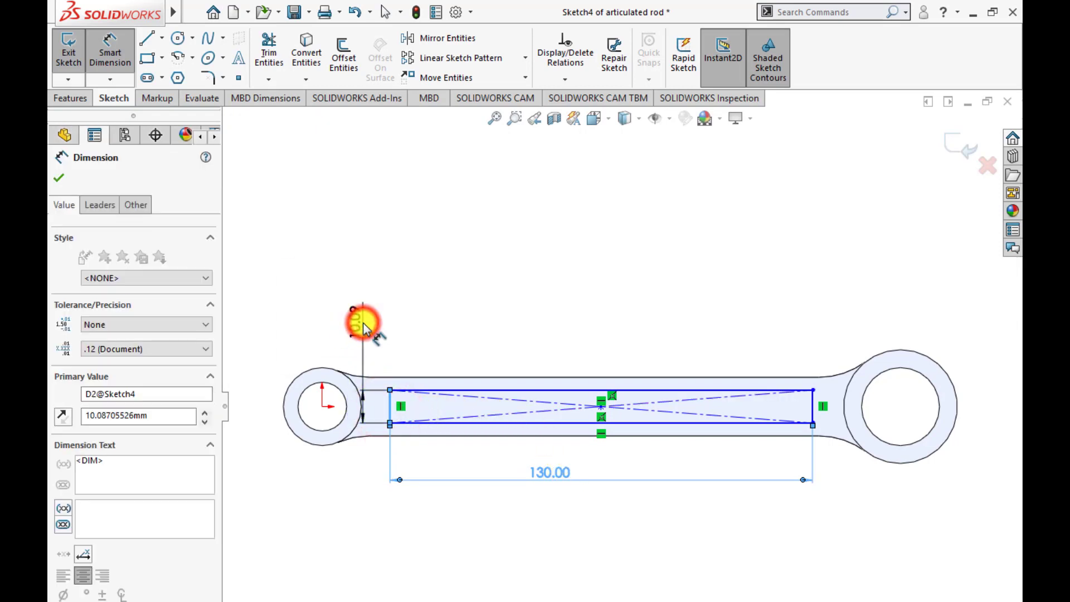
{"action": "left_click", "coordinate": [363, 322]}
{"action": "type", "text": "10"}
{"action": "key", "text": "Return"}
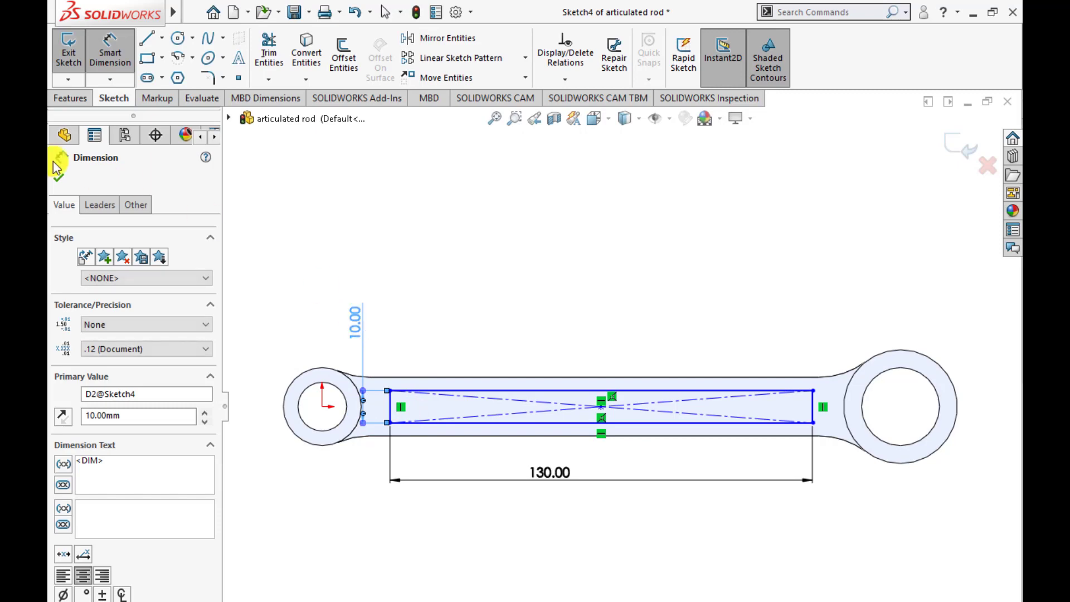
{"action": "left_click", "coordinate": [57, 180]}
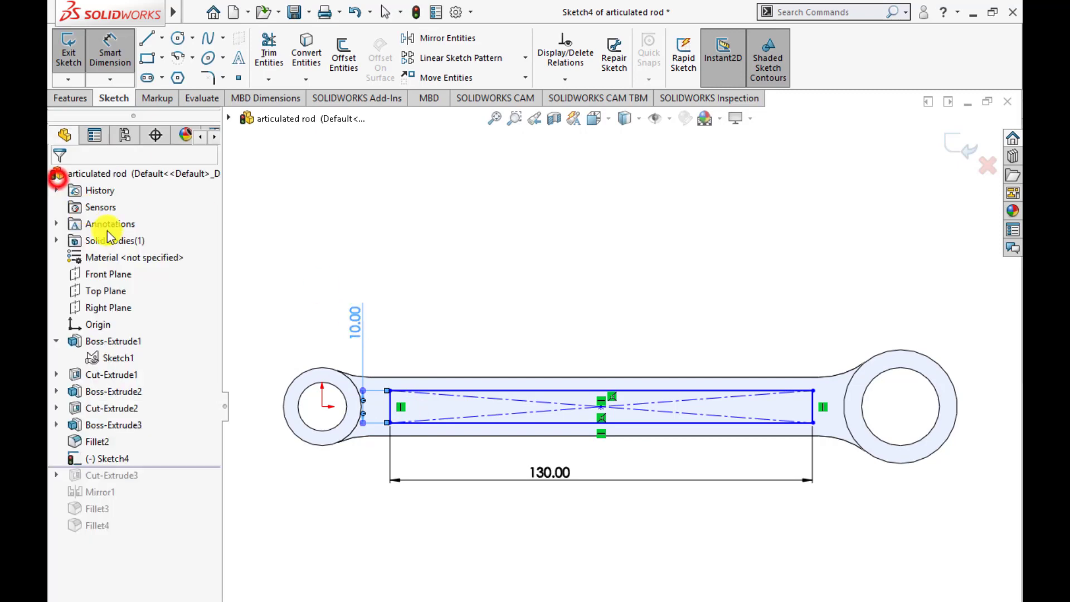
Add a Horizontal relation between the origin and the rectangle's center point.
{"action": "left_click", "coordinate": [322, 407]}
{"action": "left_click", "coordinate": [601, 411], "text": "ctrl"}
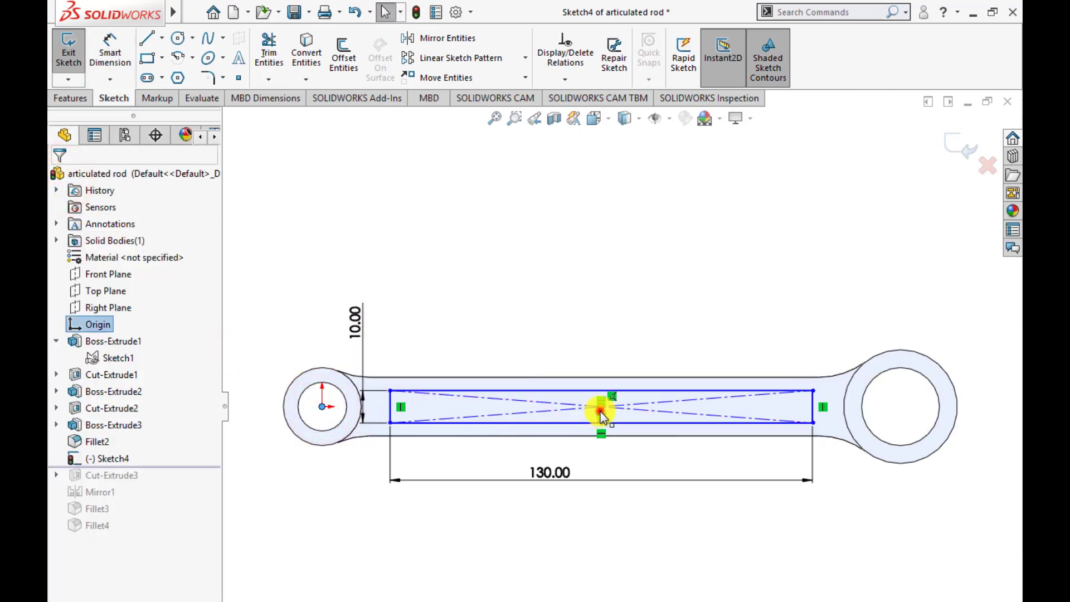
{"action": "left_click", "coordinate": [645, 343]}
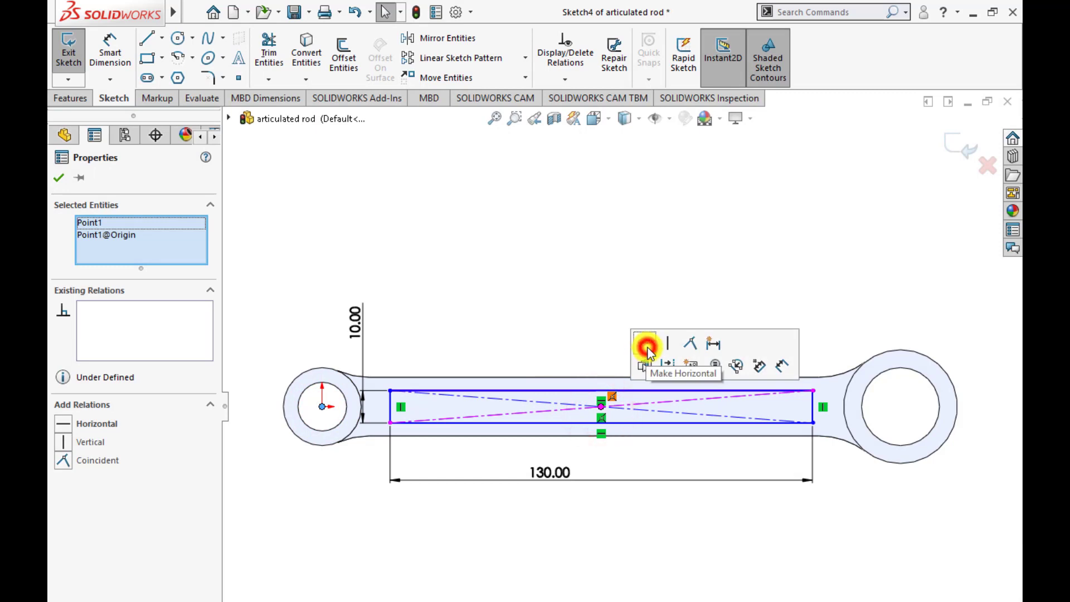
{"action": "left_click", "coordinate": [57, 177]}
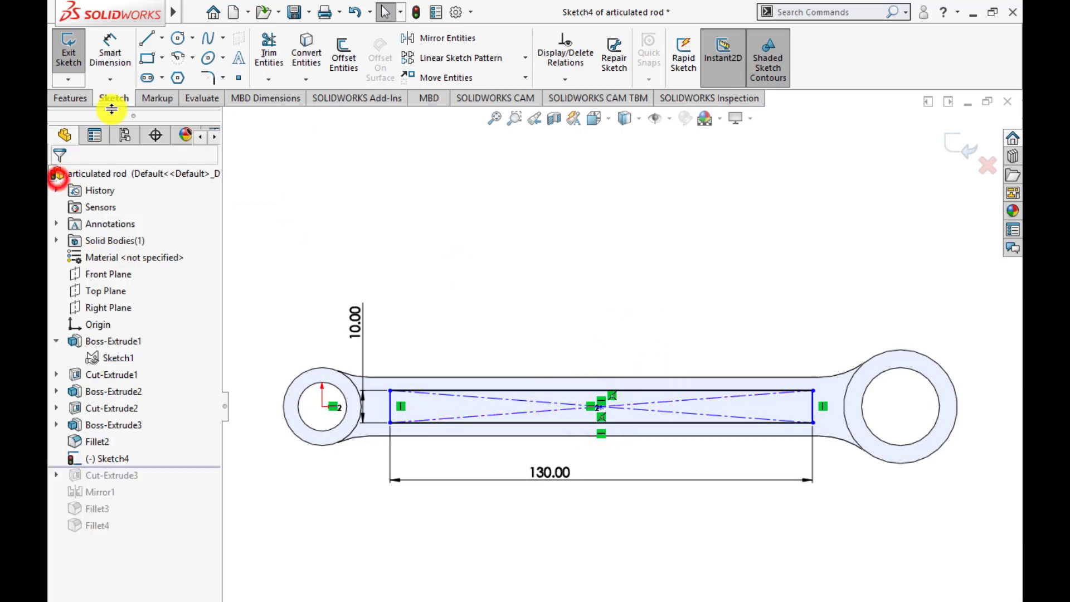
Draw a vertical centerline about 14 mm long outward from the midpoint of the arm's upper edge.
{"action": "left_click", "coordinate": [161, 37]}
{"action": "left_click", "coordinate": [165, 69]}
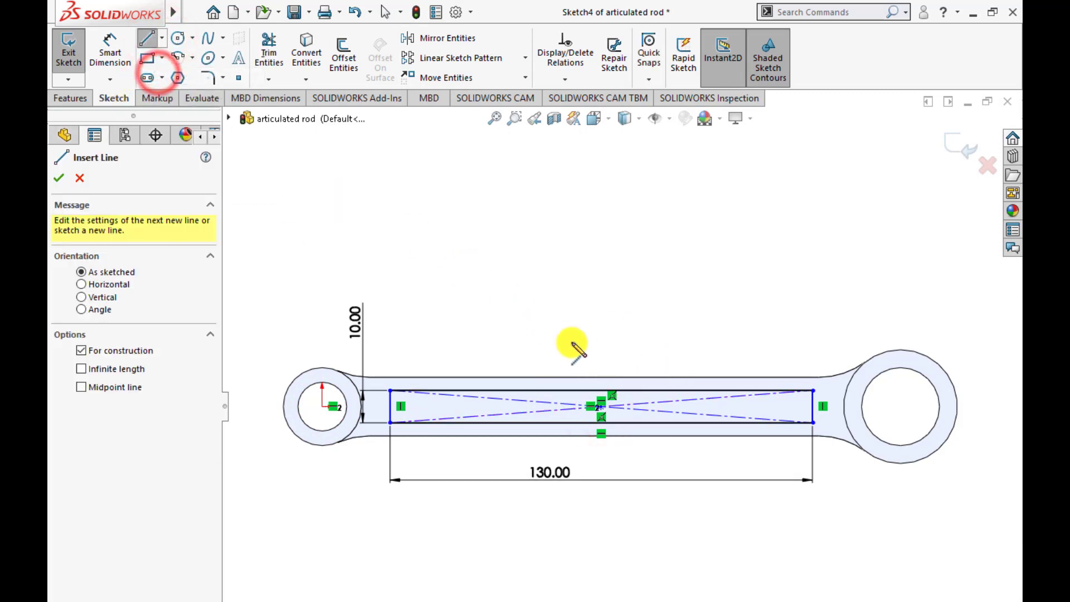
{"action": "left_click", "coordinate": [595, 378]}
{"action": "left_click", "coordinate": [594, 331]}
{"action": "key", "text": "Escape"}
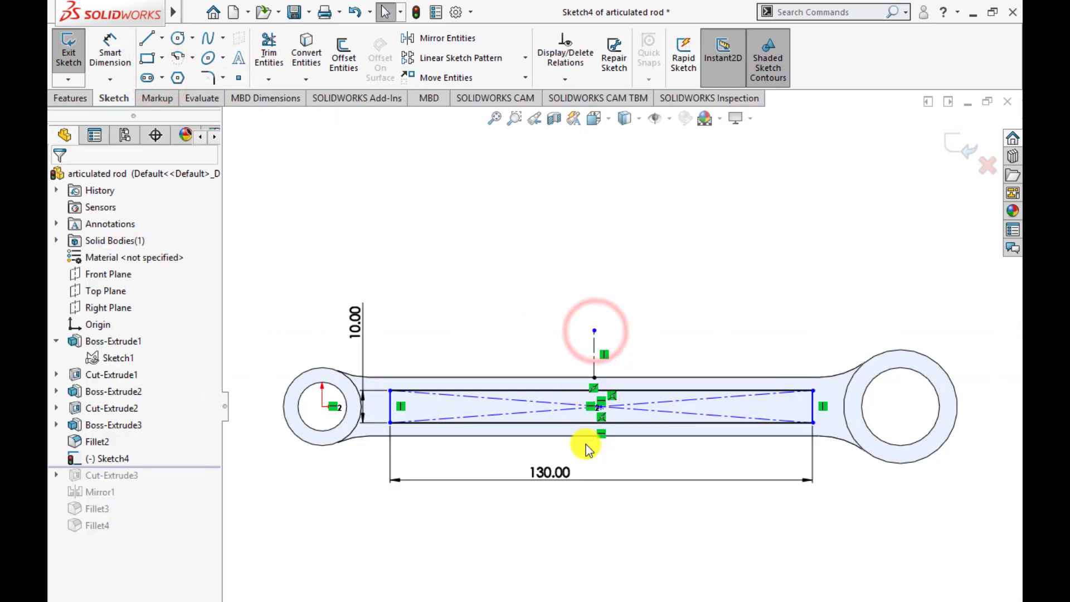
Make the rectangle's center point coincident with the vertical centerline and exit the sketch.
{"action": "scroll", "coordinate": [586, 443], "scroll_direction": "down", "scroll_amount": 3}
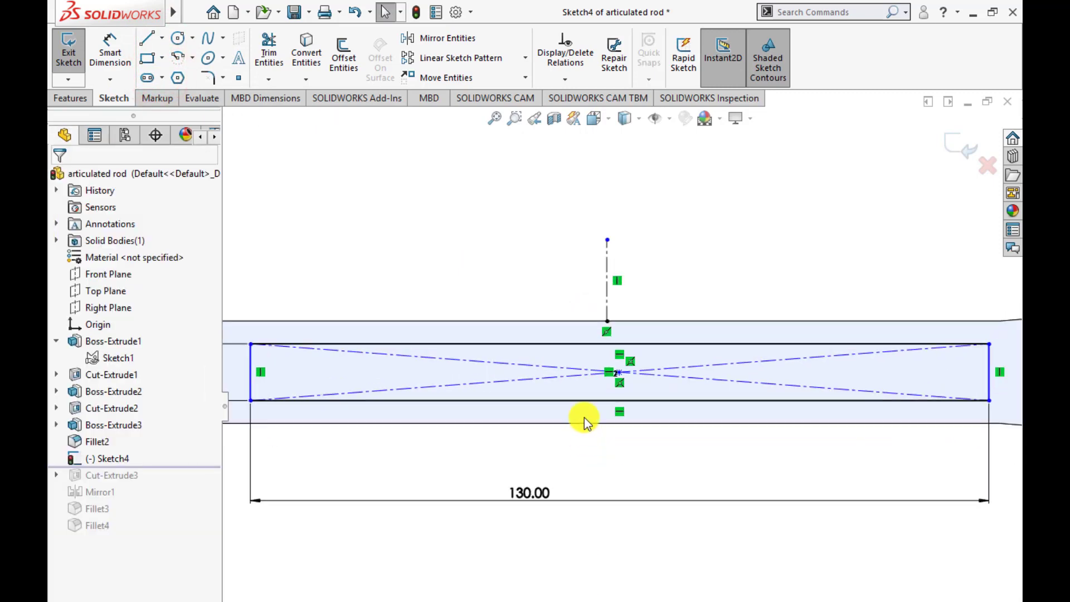
{"action": "left_click", "coordinate": [606, 313]}
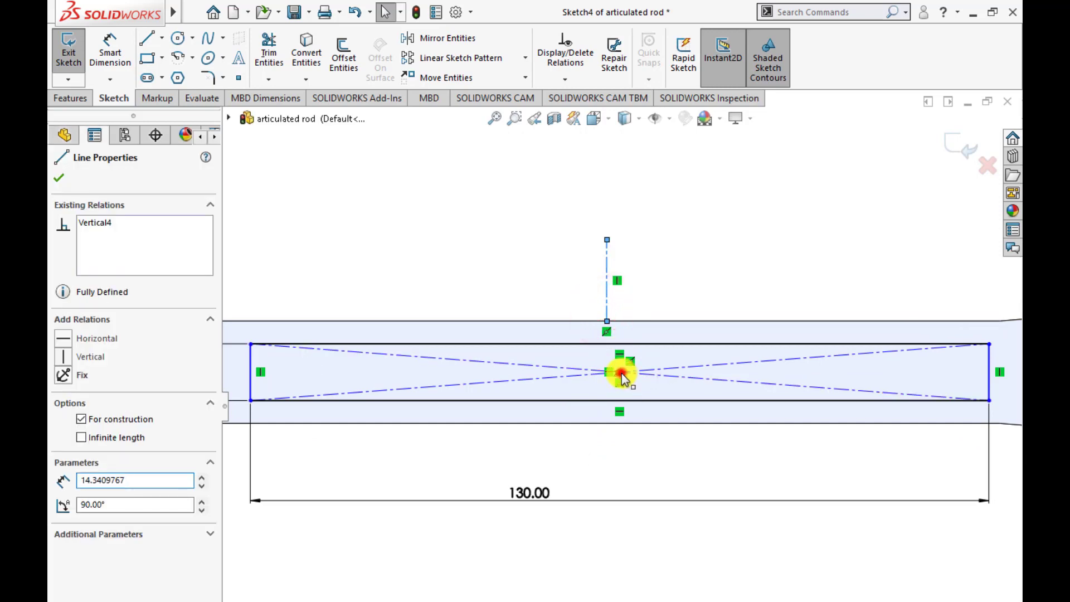
{"action": "left_click", "coordinate": [619, 372], "text": "ctrl"}
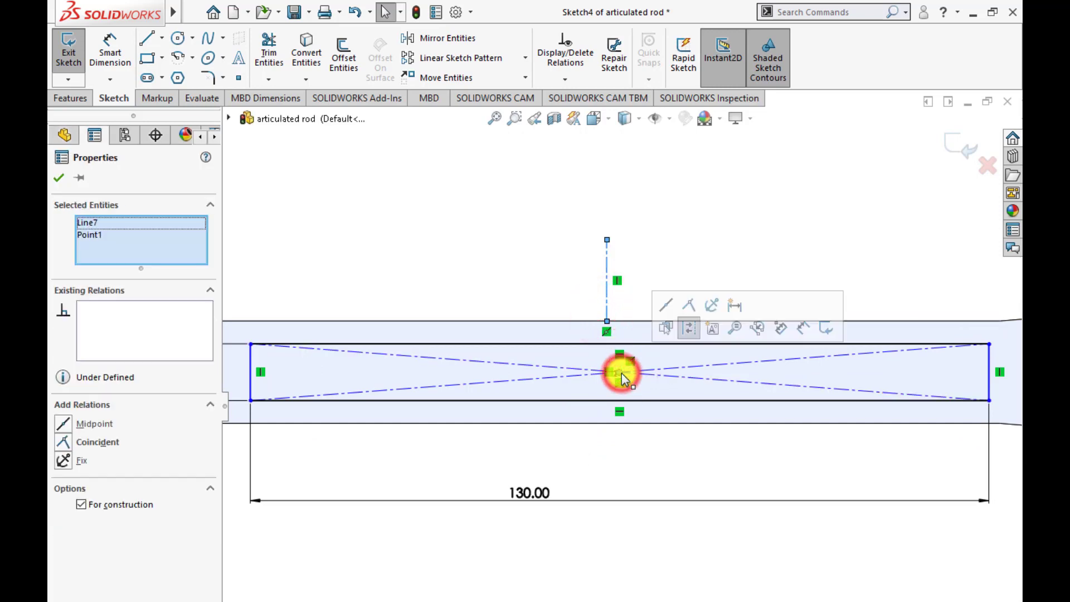
{"action": "left_click", "coordinate": [690, 305]}
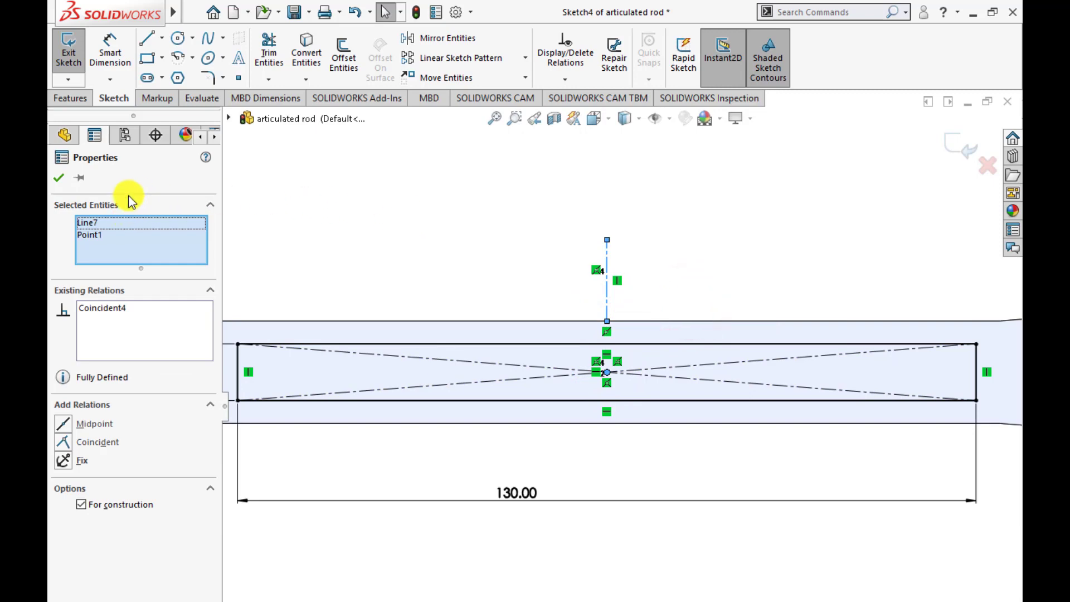
{"action": "left_click", "coordinate": [60, 181]}
{"action": "key", "text": "f"}
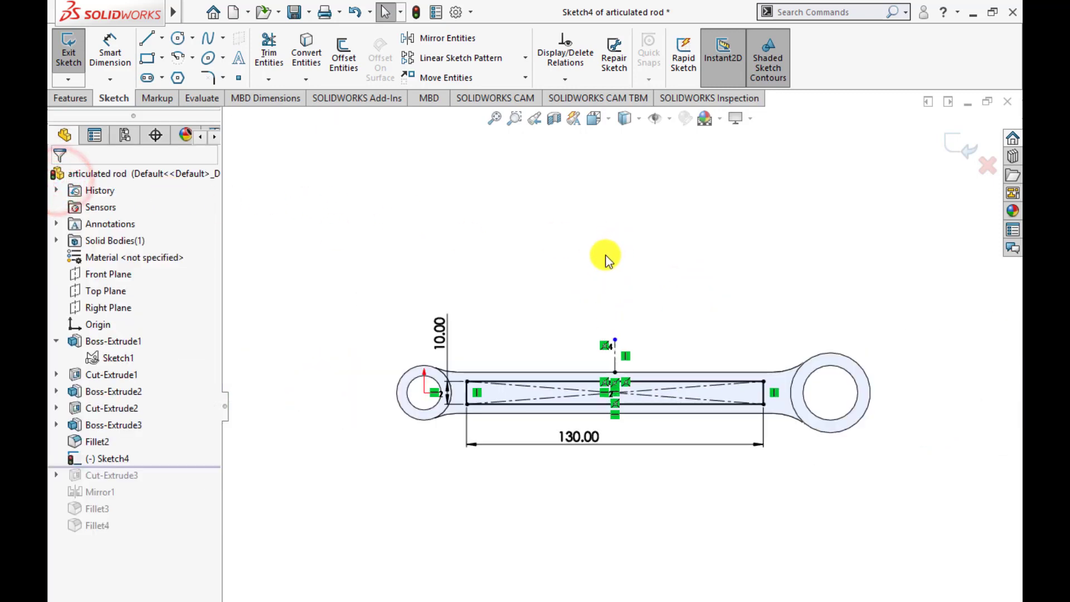
{"action": "left_click", "coordinate": [957, 146]}
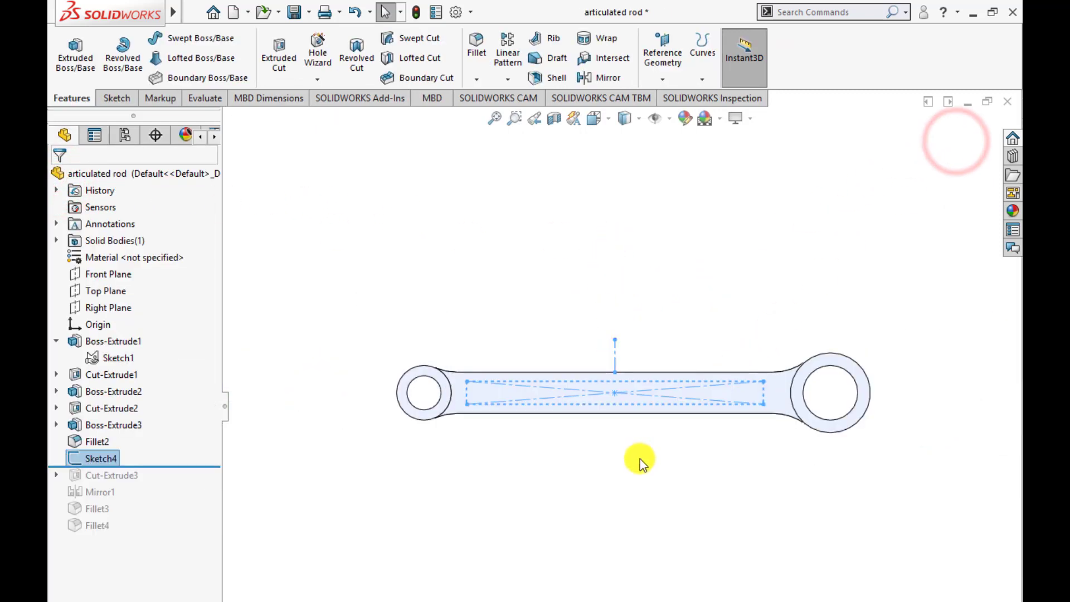
{"action": "middle_click_drag", "start_coordinate": [639, 461], "coordinate": [640, 227]}
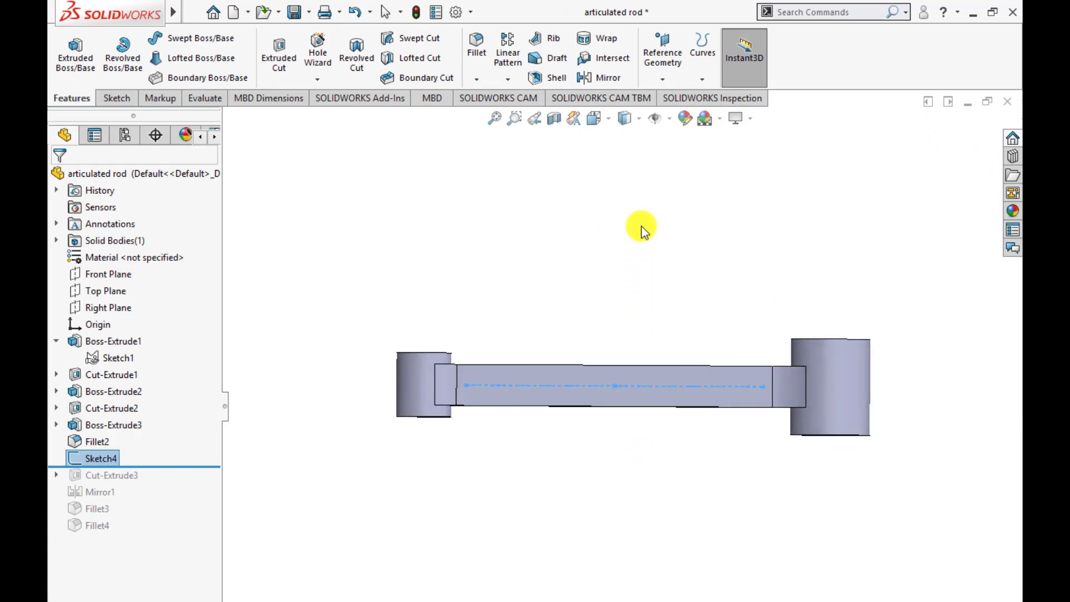
Extrude-cut the rectangle blind 18 mm deep, starting from a 2.5 mm offset of the sketch plane with the offset direction reversed.
{"action": "left_click", "coordinate": [278, 63]}
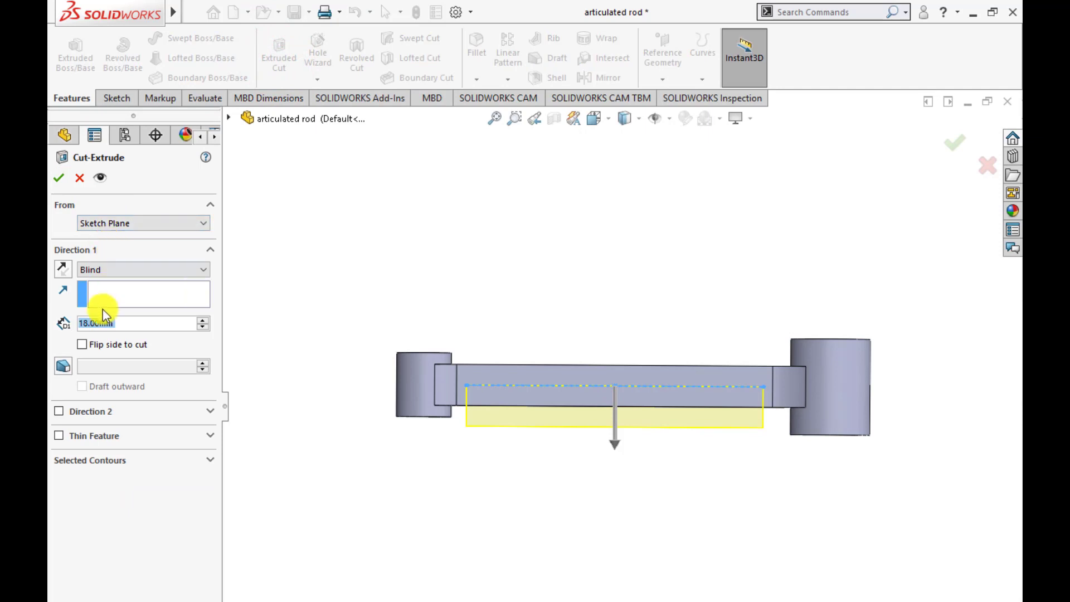
{"action": "left_click", "coordinate": [125, 223]}
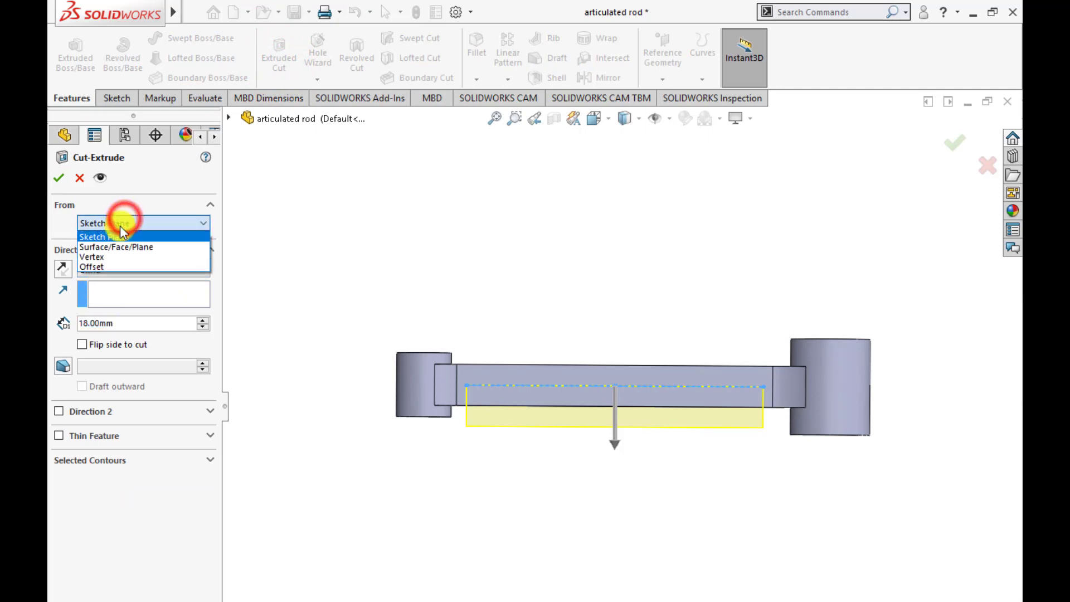
{"action": "left_click", "coordinate": [104, 264]}
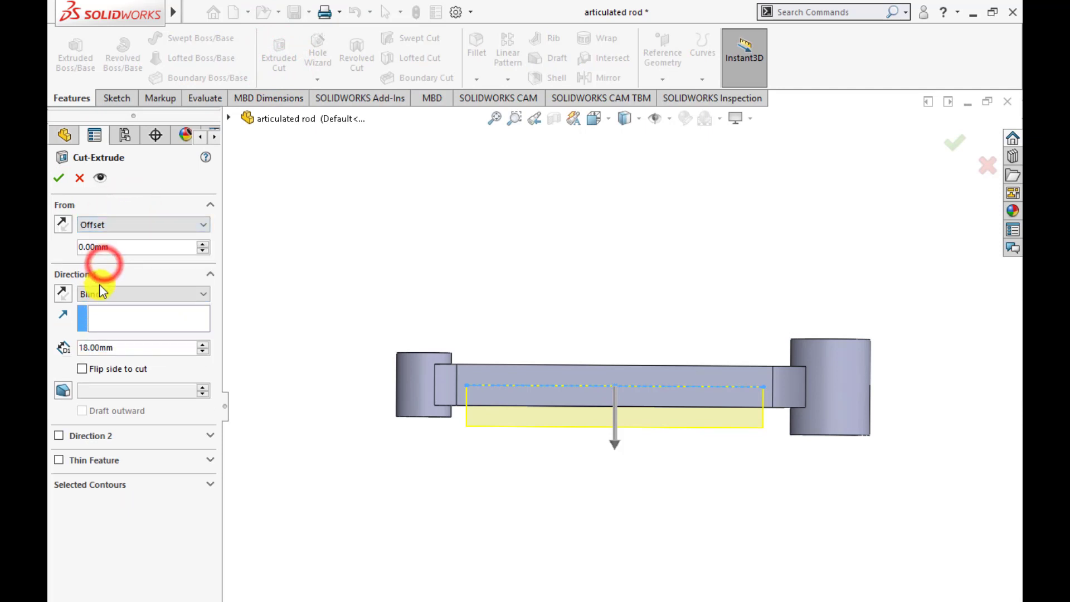
{"action": "double_click", "coordinate": [122, 248]}
{"action": "type", "text": "2."}
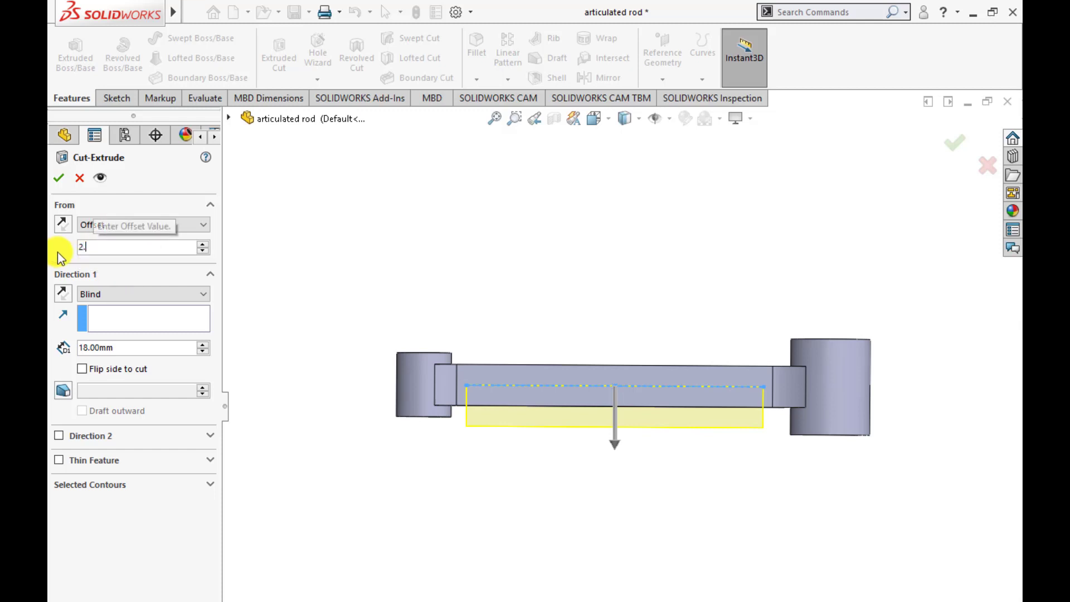
{"action": "type", "text": "5"}
{"action": "key", "text": "Return"}
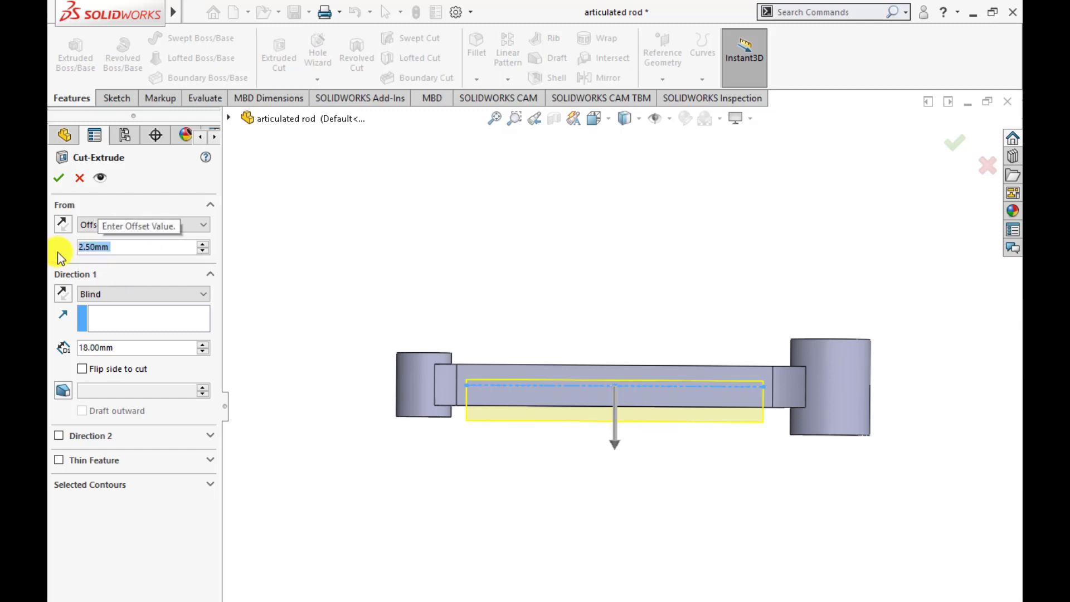
{"action": "left_click", "coordinate": [63, 224]}
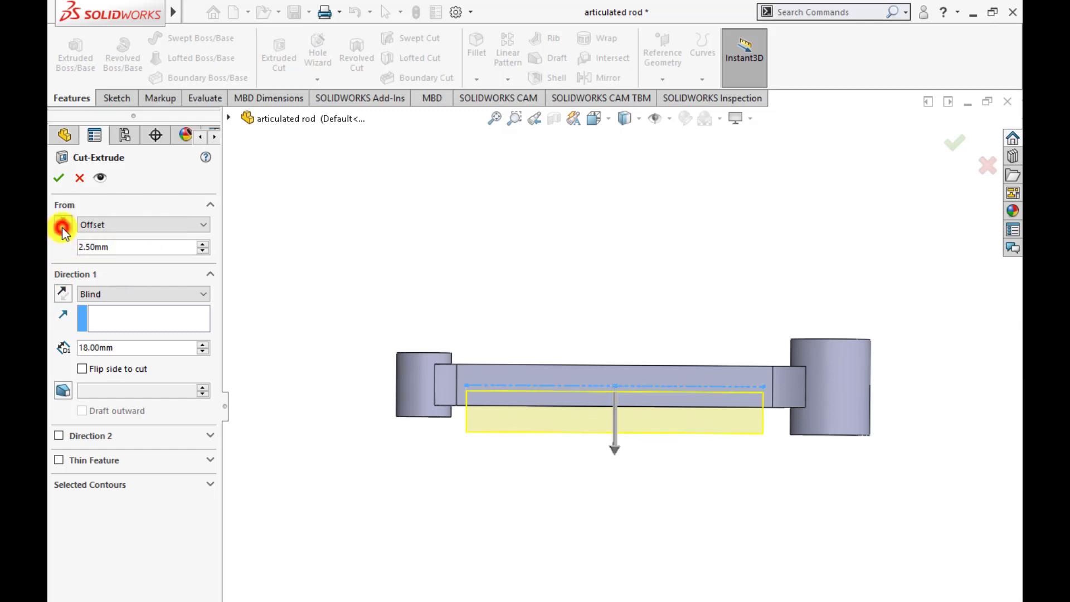
{"action": "left_click", "coordinate": [59, 177]}
{"action": "middle_click_drag", "start_coordinate": [446, 257], "coordinate": [535, 160]}
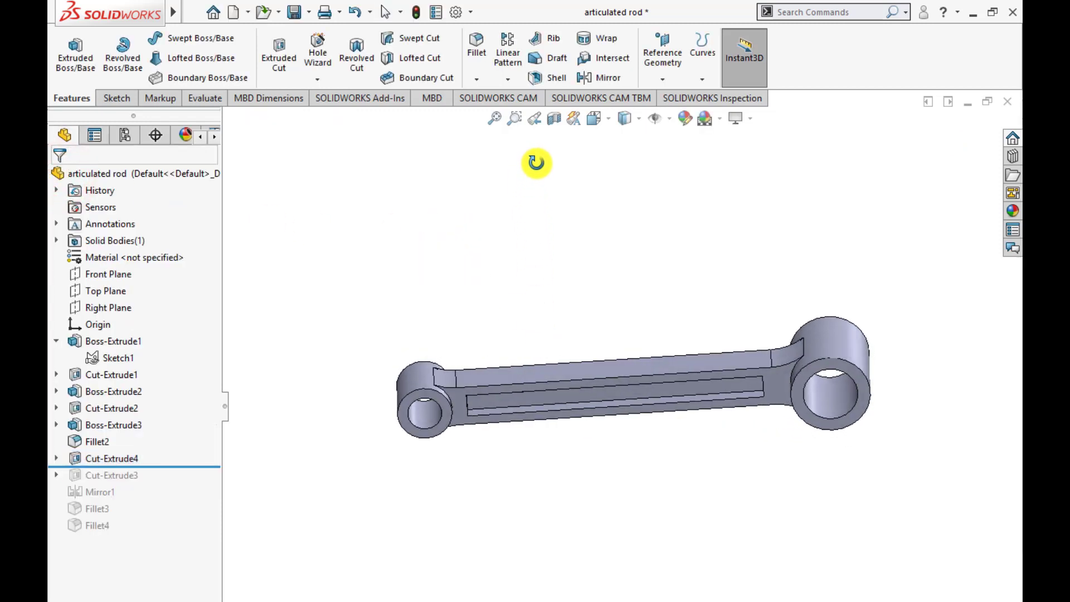
Mirror the arm's recess cut about the Top Plane.
{"action": "left_click", "coordinate": [108, 460]}
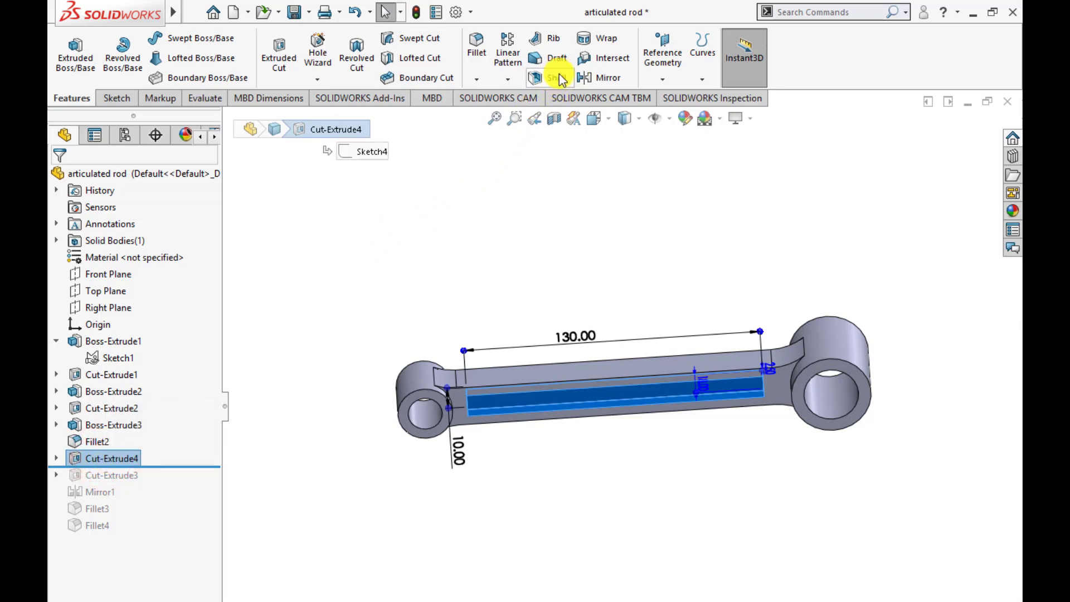
{"action": "left_click", "coordinate": [599, 78]}
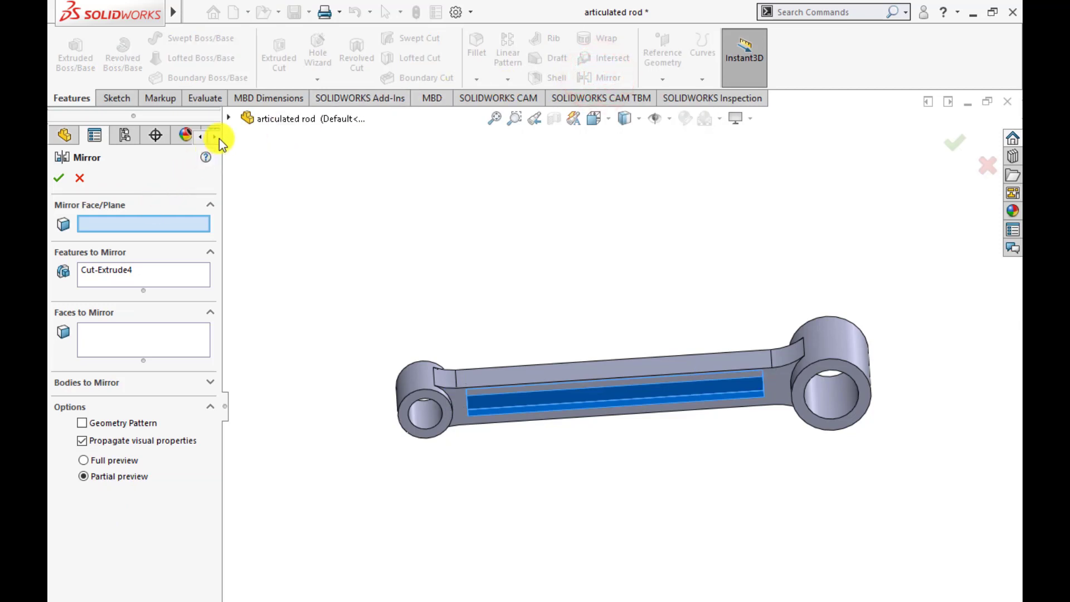
{"action": "left_click", "coordinate": [228, 119]}
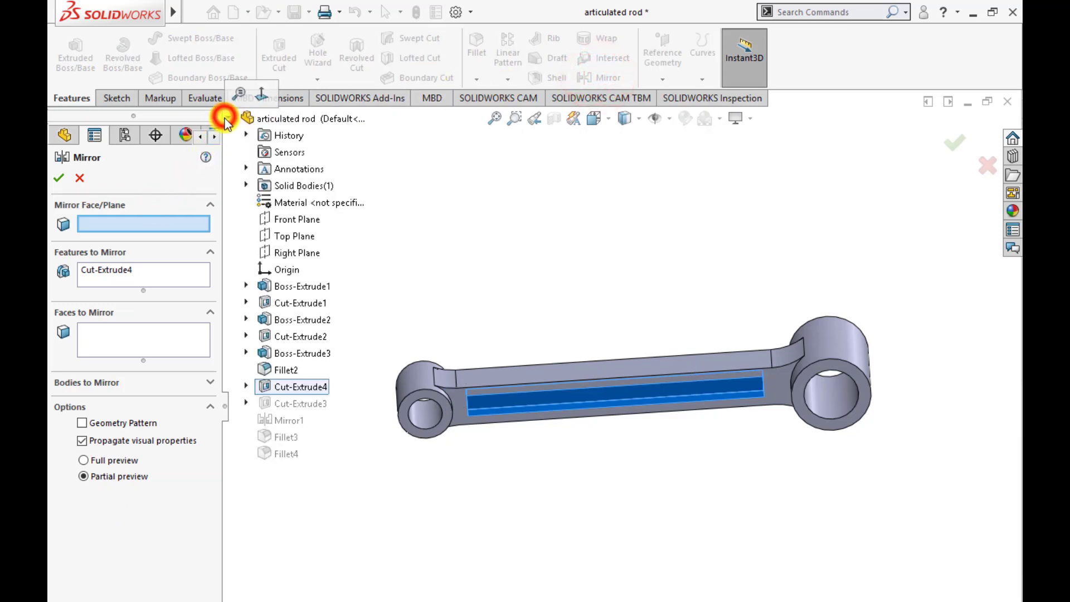
{"action": "left_click", "coordinate": [294, 236]}
{"action": "left_click", "coordinate": [59, 177]}
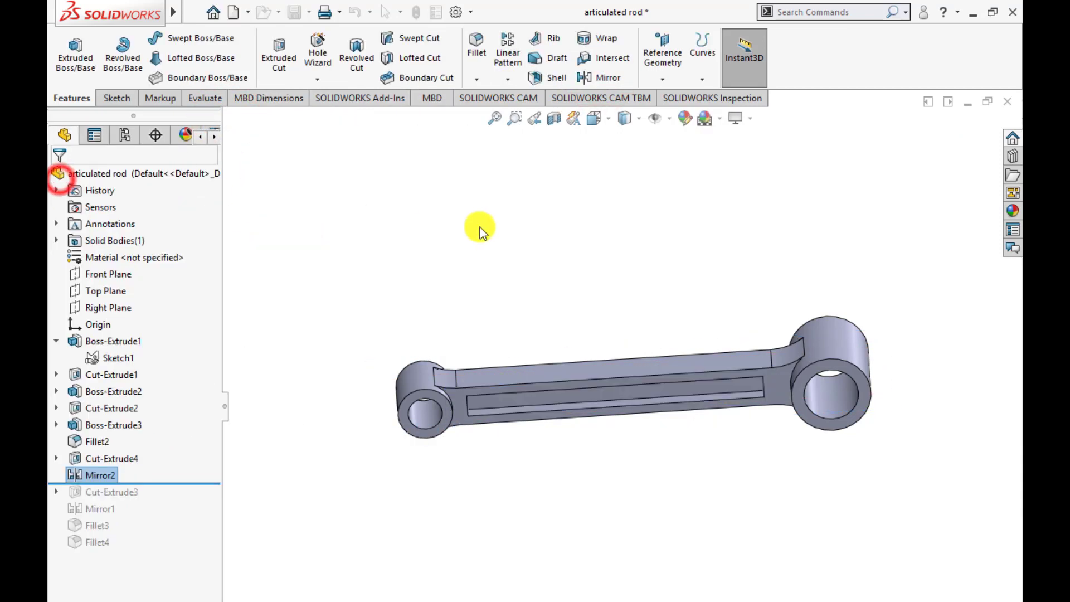
Add a full round fillet to the mirrored recess's end wall nearest the large cylinder, using both long walls as side faces.
{"action": "middle_click_drag", "start_coordinate": [487, 232], "coordinate": [567, 521]}
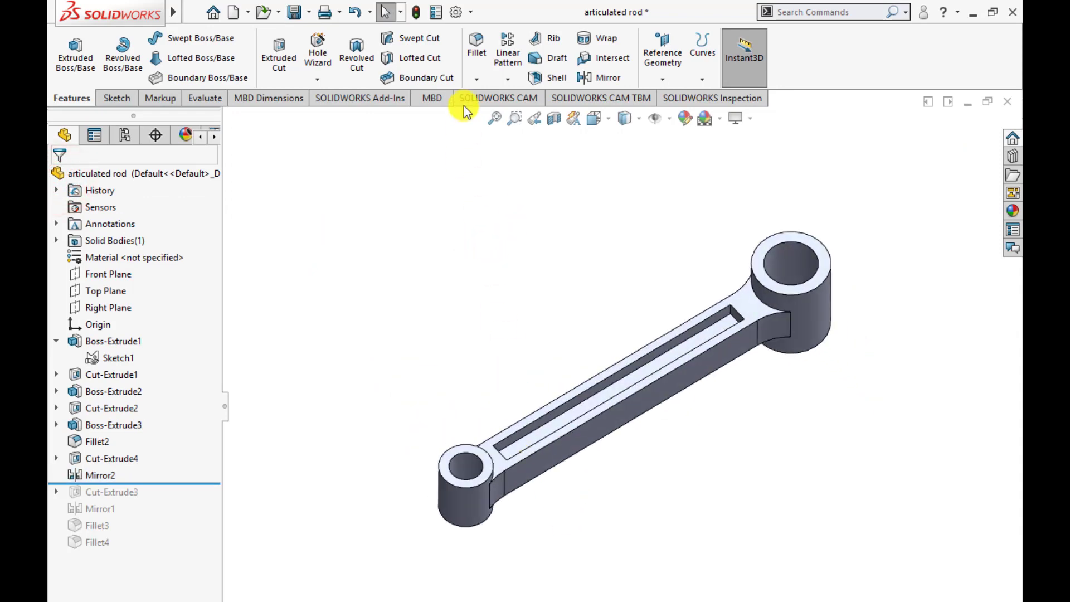
{"action": "left_click", "coordinate": [477, 52]}
{"action": "left_click", "coordinate": [162, 251]}
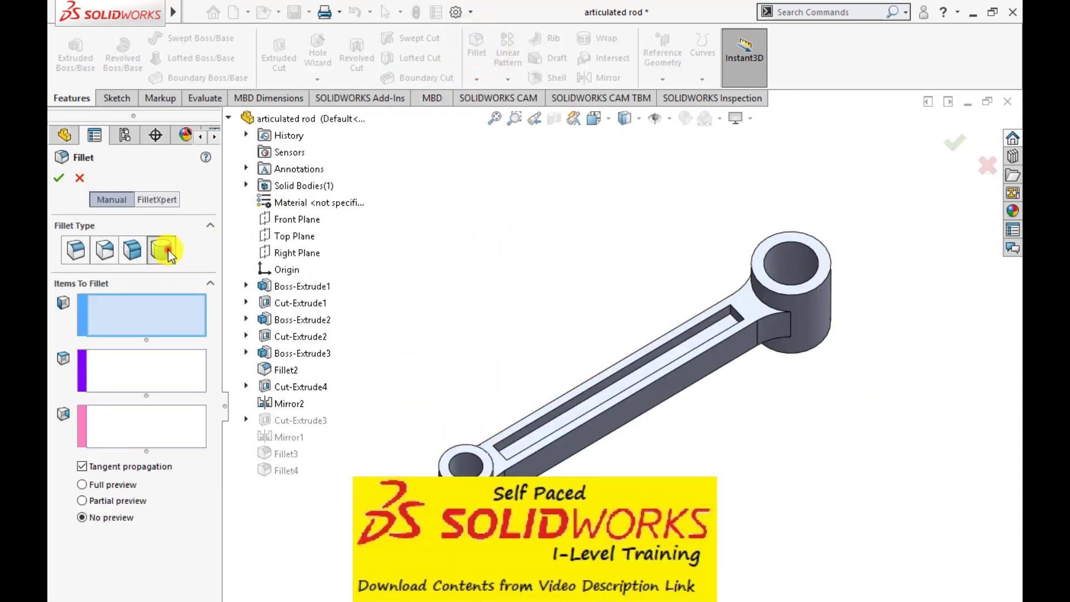
{"action": "scroll", "coordinate": [691, 333], "scroll_direction": "down", "scroll_amount": 3}
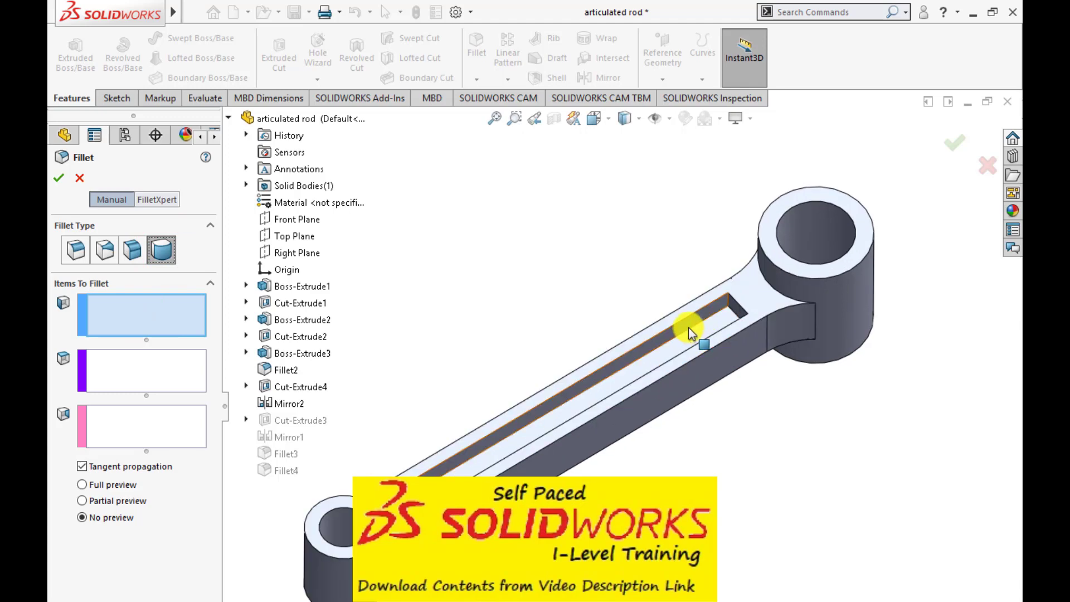
{"action": "left_click", "coordinate": [688, 330]}
{"action": "left_click", "coordinate": [175, 361]}
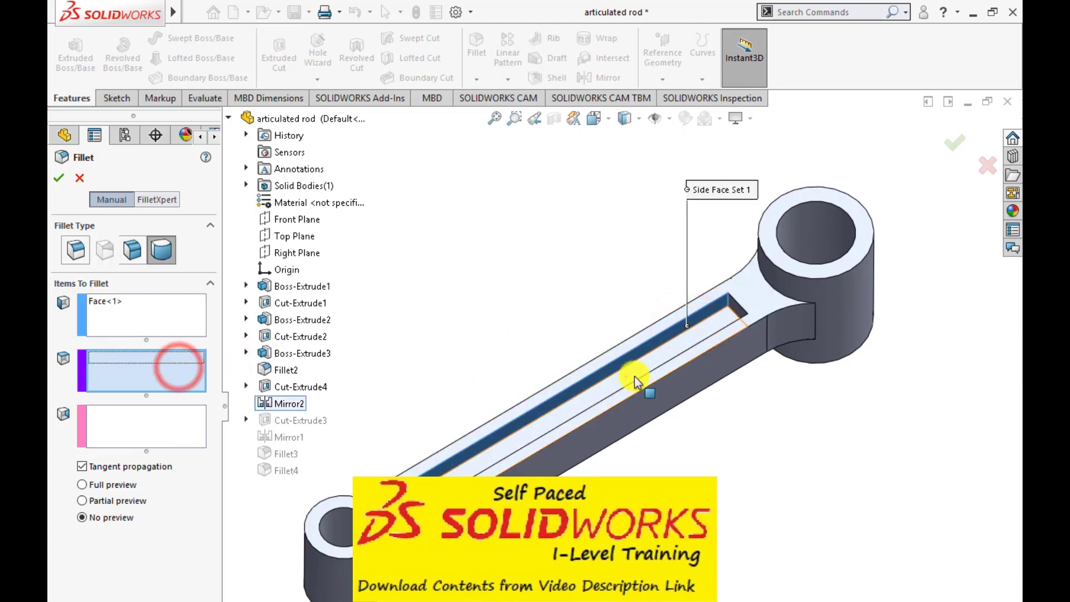
{"action": "scroll", "coordinate": [725, 317], "scroll_direction": "down", "scroll_amount": 1}
{"action": "left_click", "coordinate": [758, 304]}
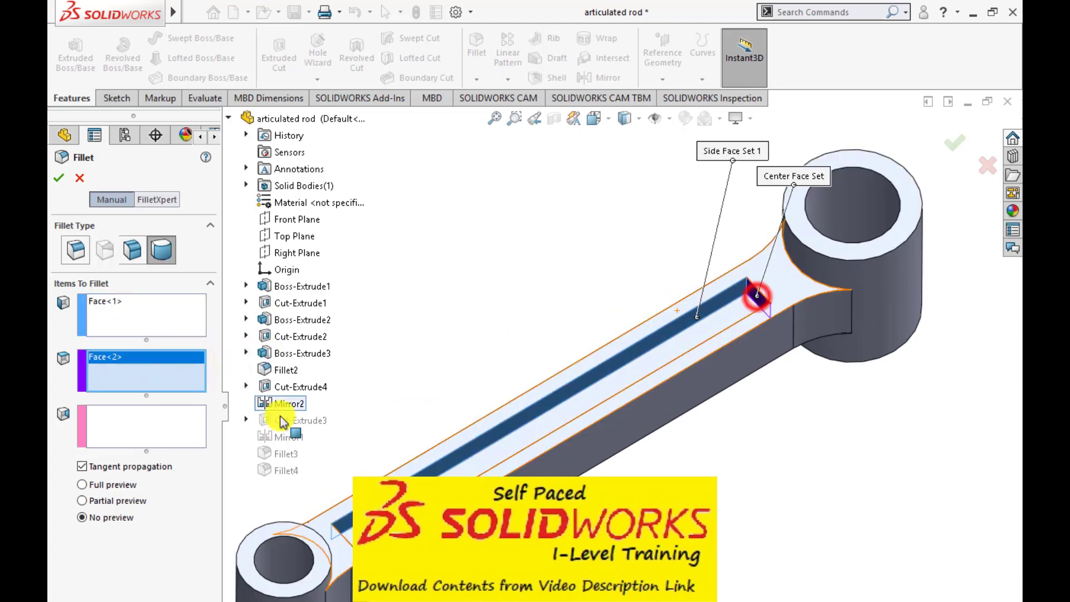
{"action": "left_click", "coordinate": [181, 428]}
{"action": "middle_click_drag", "start_coordinate": [580, 370], "coordinate": [650, 351]}
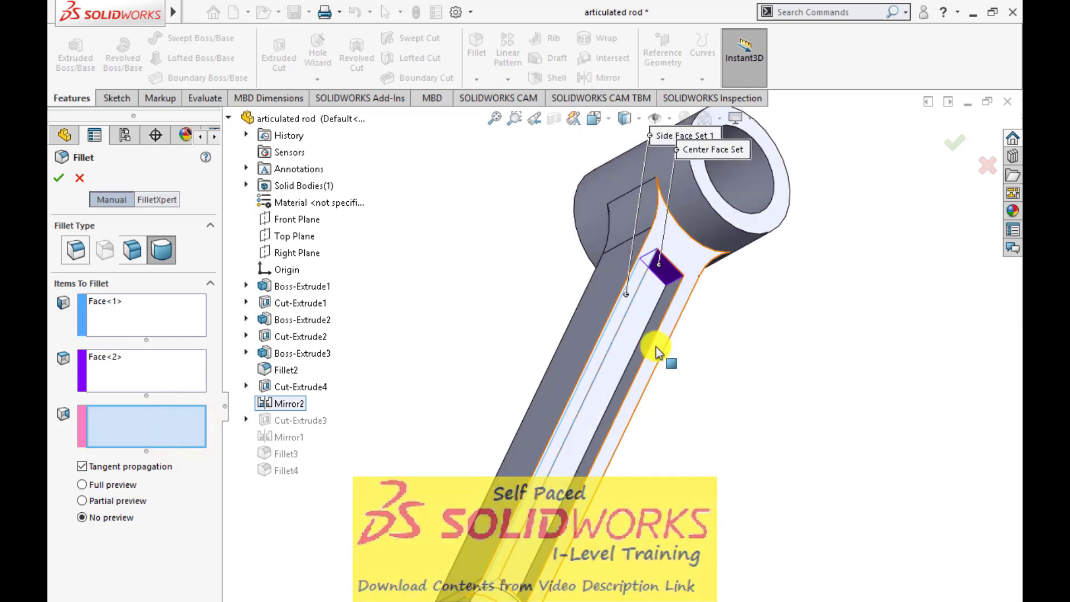
{"action": "left_click", "coordinate": [647, 343]}
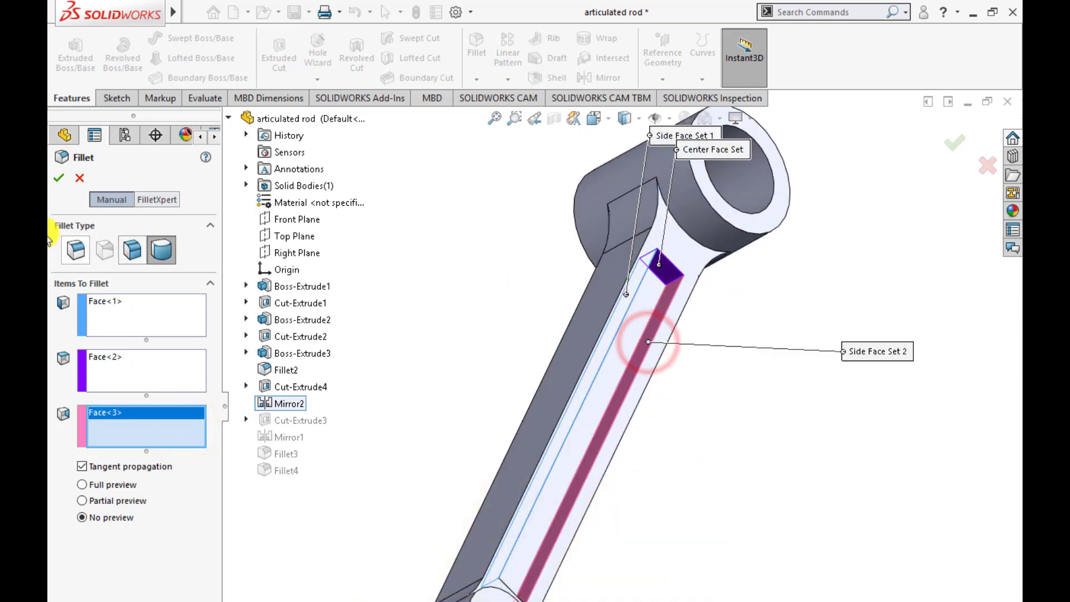
{"action": "left_click", "coordinate": [59, 181]}
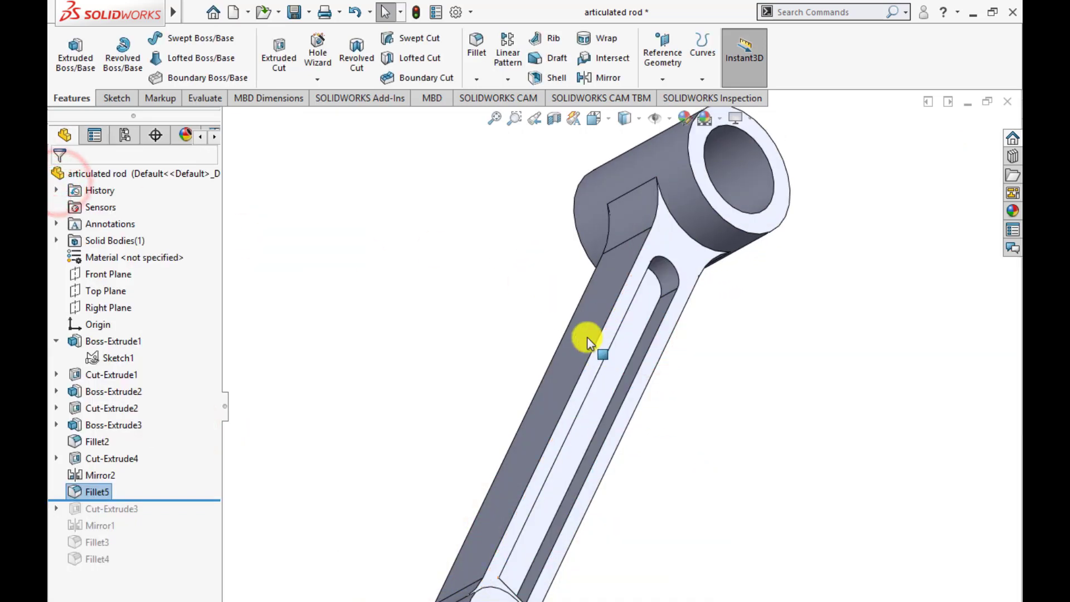
Add a full round fillet to the mirrored recess's end wall nearest the small cylinder, between its two long walls.
{"action": "middle_click_drag", "start_coordinate": [587, 342], "coordinate": [819, 498]}
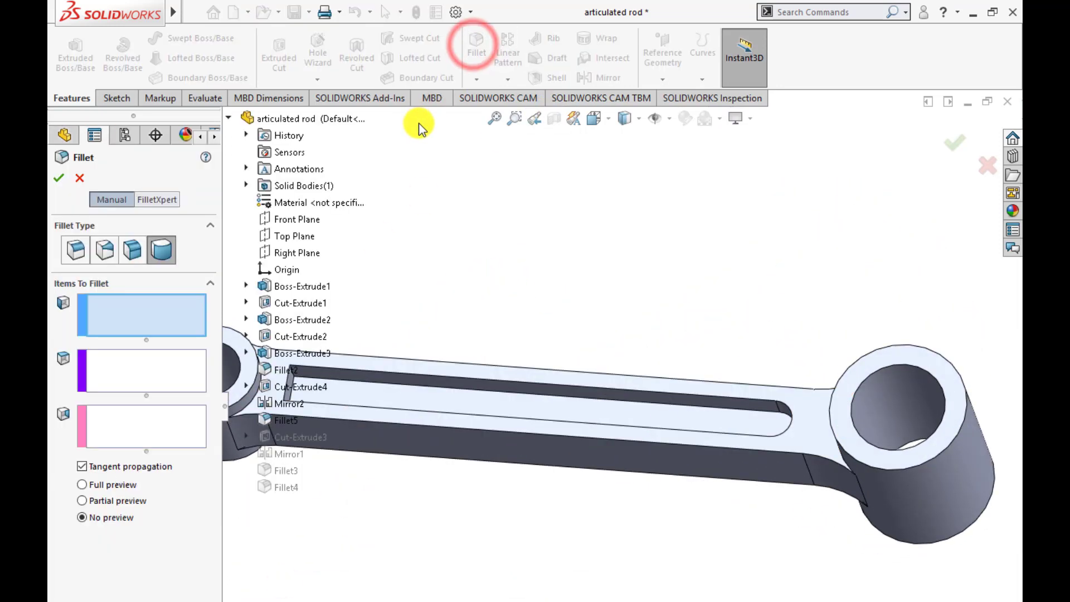
{"action": "scroll", "coordinate": [418, 404], "scroll_direction": "down", "scroll_amount": 3}
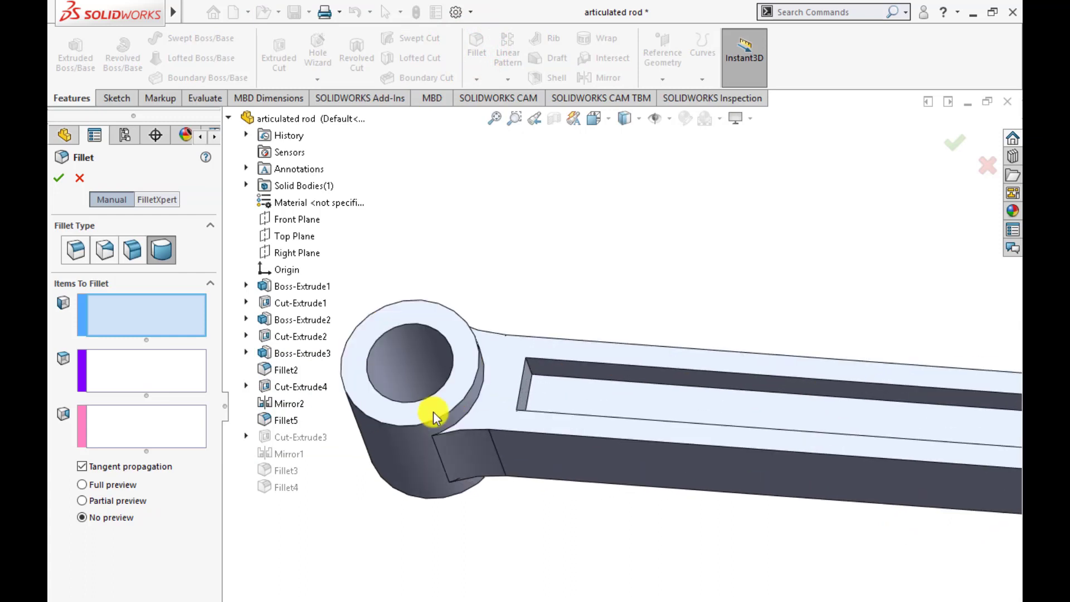
{"action": "left_click", "coordinate": [545, 370]}
{"action": "left_click", "coordinate": [168, 362]}
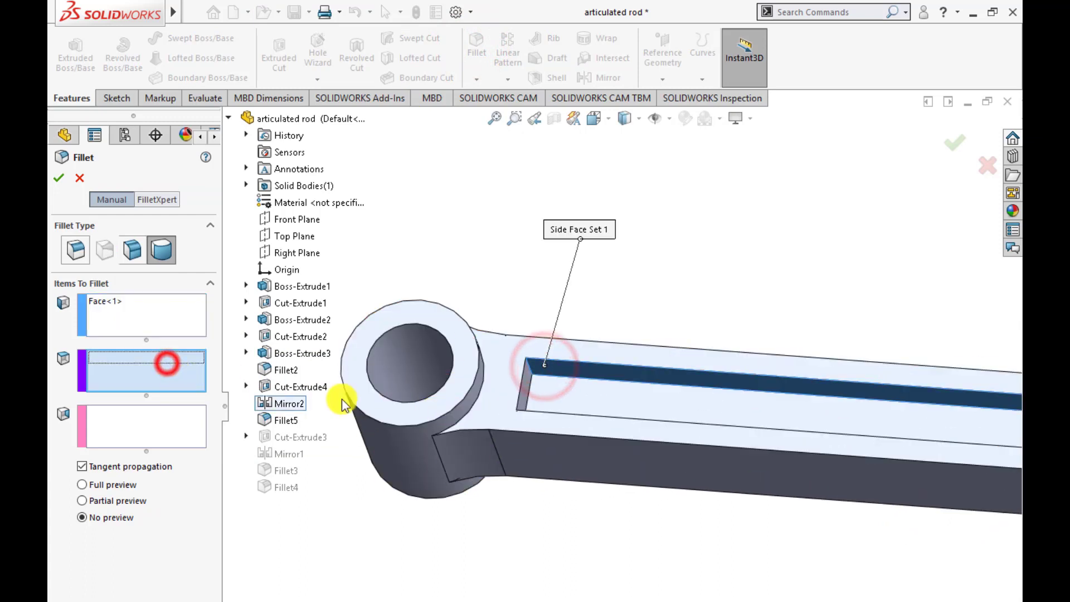
{"action": "left_click", "coordinate": [531, 398]}
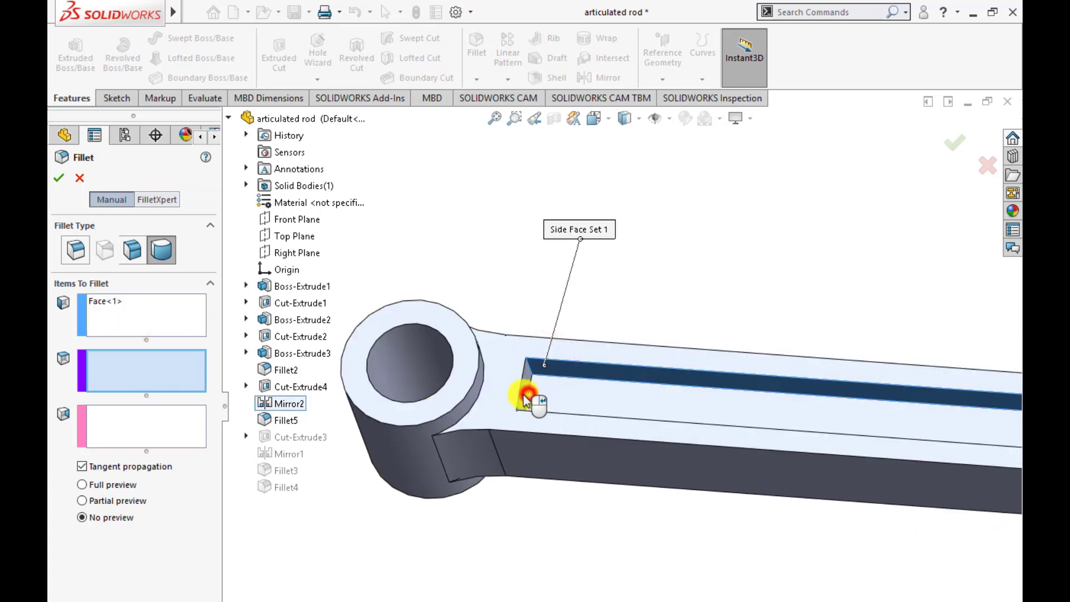
{"action": "left_click", "coordinate": [177, 412]}
{"action": "middle_click_drag", "start_coordinate": [623, 415], "coordinate": [604, 508]}
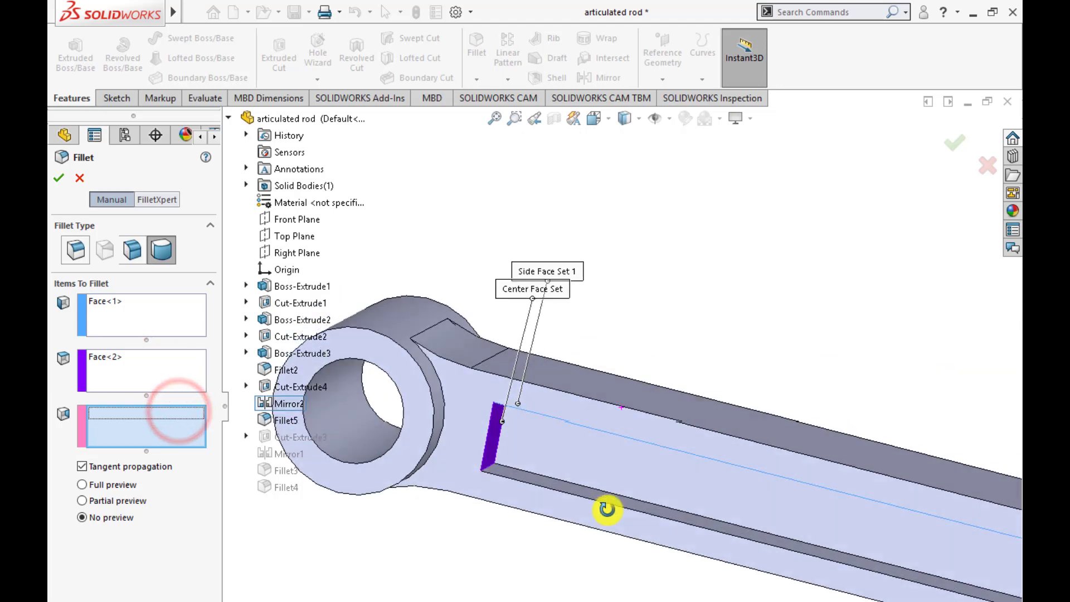
{"action": "left_click", "coordinate": [520, 473]}
{"action": "left_click", "coordinate": [950, 149]}
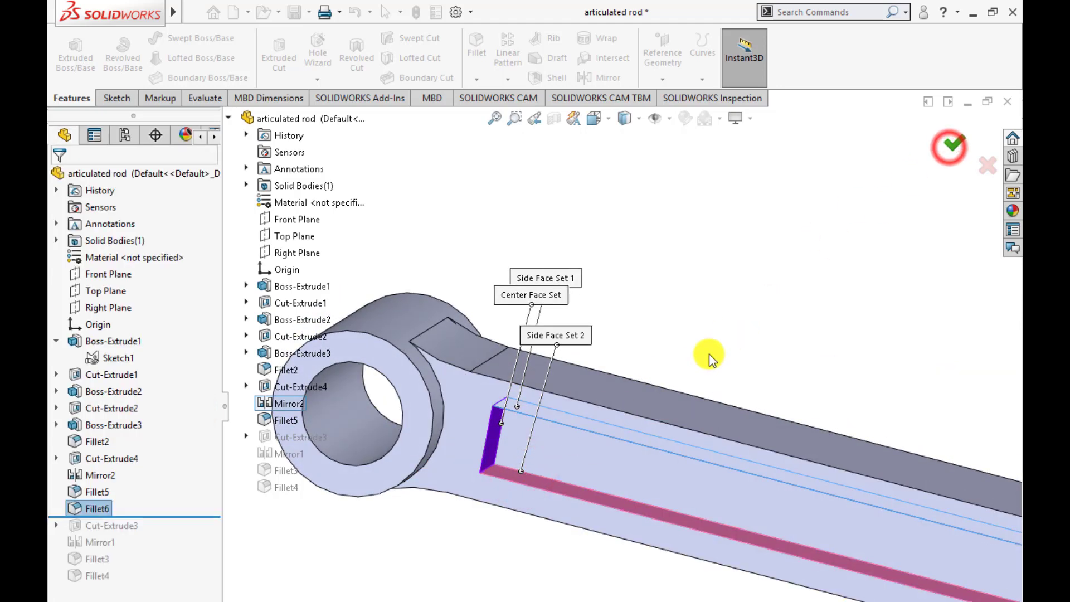
Add a full round fillet to the original recess's end wall nearest the small cylinder, between its two long walls.
{"action": "middle_click_drag", "start_coordinate": [709, 358], "coordinate": [621, 314]}
{"action": "scroll", "coordinate": [629, 413], "scroll_direction": "up", "scroll_amount": 4}
{"action": "middle_click_drag", "start_coordinate": [656, 428], "coordinate": [716, 295]}
{"action": "scroll", "coordinate": [782, 474], "scroll_direction": "down", "scroll_amount": 1}
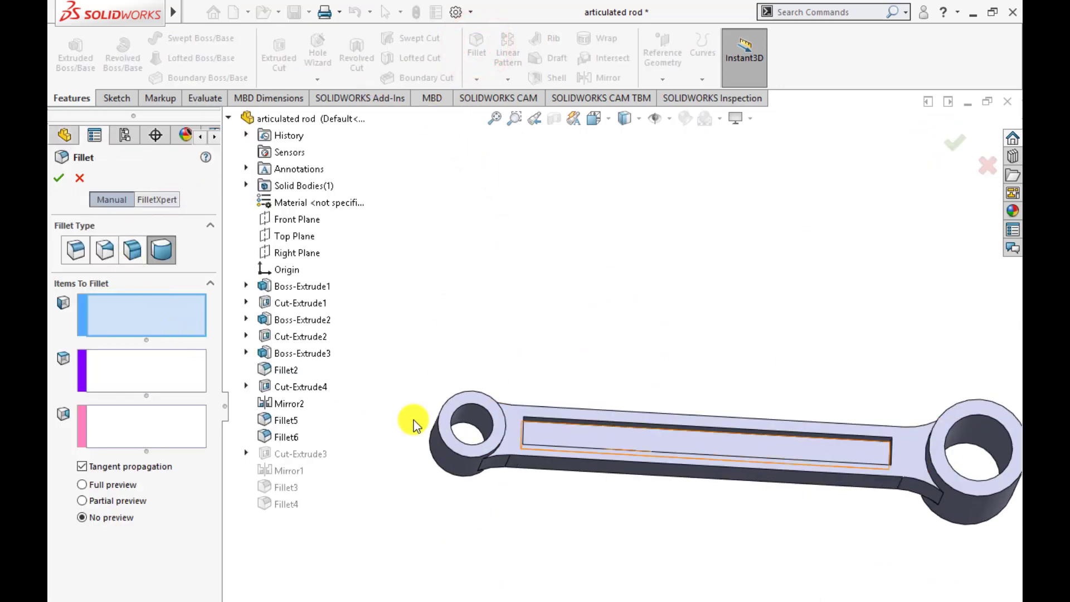
{"action": "scroll", "coordinate": [519, 427], "scroll_direction": "down", "scroll_amount": 3}
{"action": "middle_click_drag", "start_coordinate": [519, 428], "coordinate": [596, 432]}
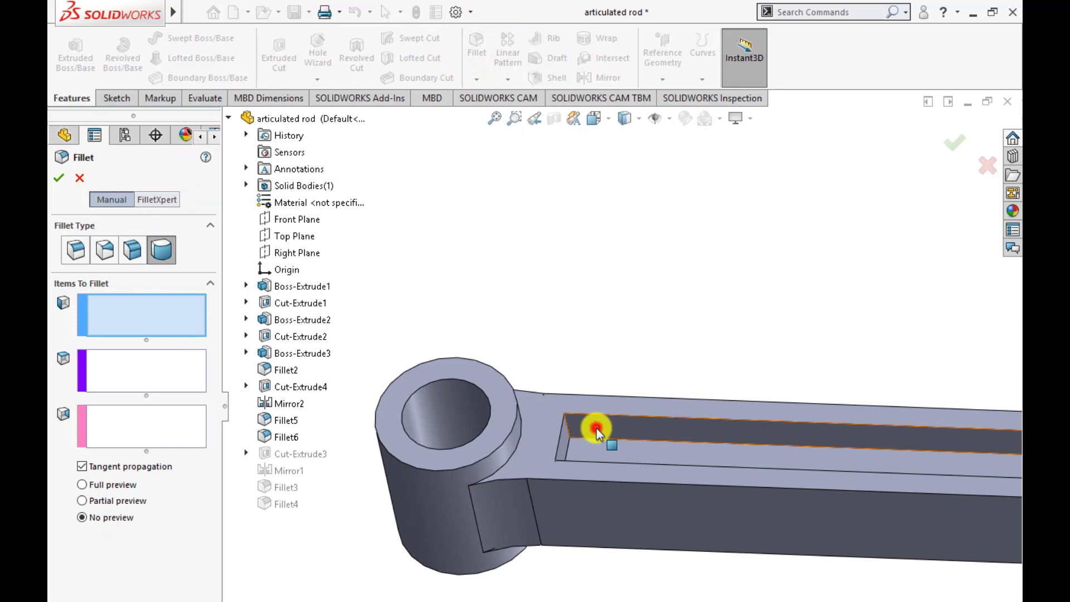
{"action": "left_click", "coordinate": [596, 427]}
{"action": "left_click", "coordinate": [156, 363]}
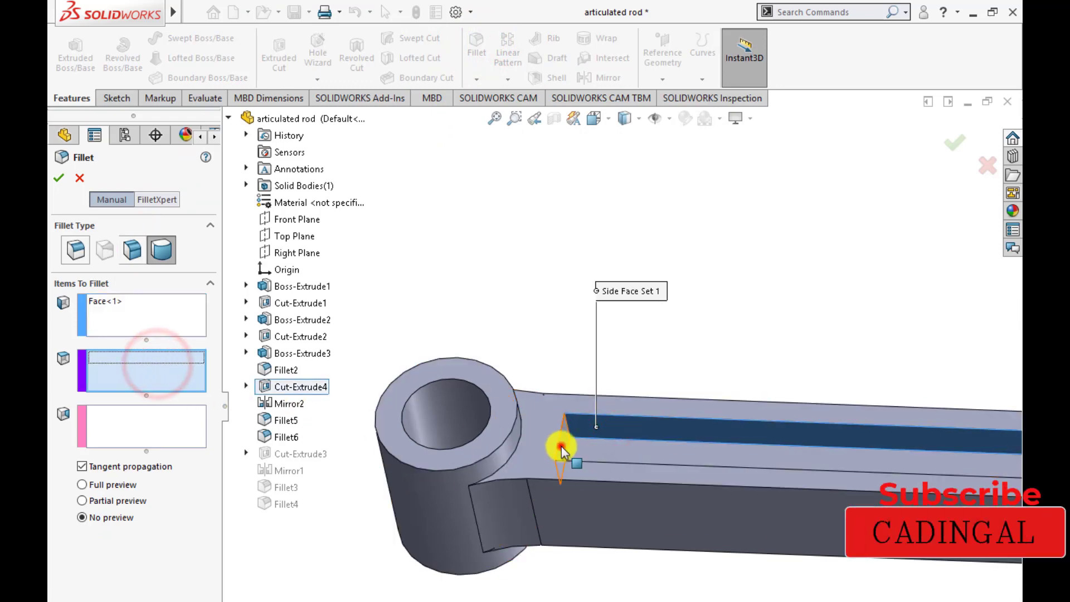
{"action": "left_click", "coordinate": [561, 451]}
{"action": "left_click", "coordinate": [148, 429]}
{"action": "middle_click_drag", "start_coordinate": [425, 429], "coordinate": [637, 543]}
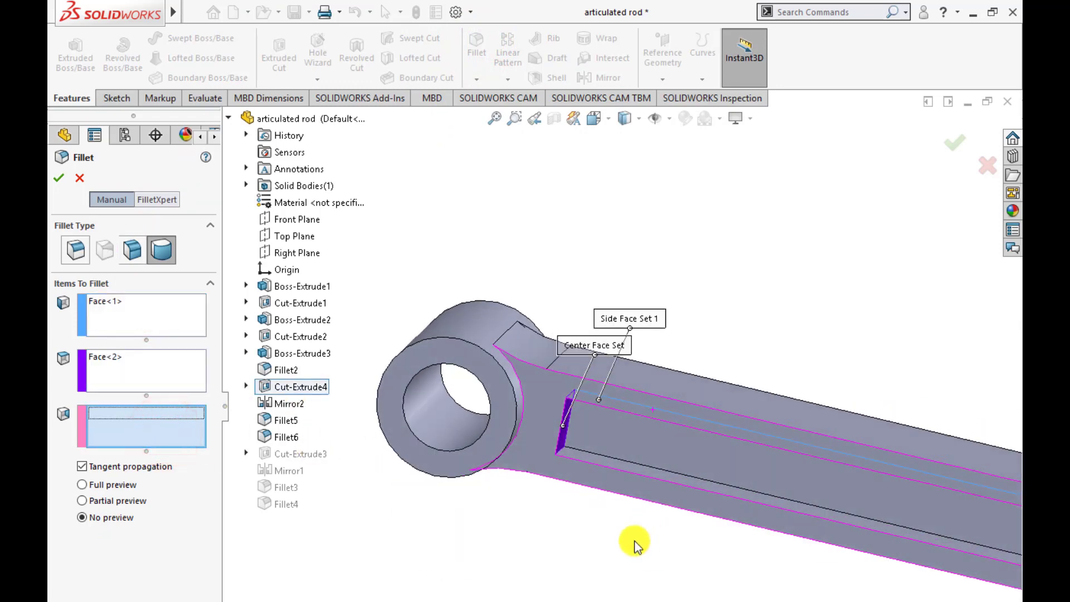
{"action": "left_click", "coordinate": [583, 452]}
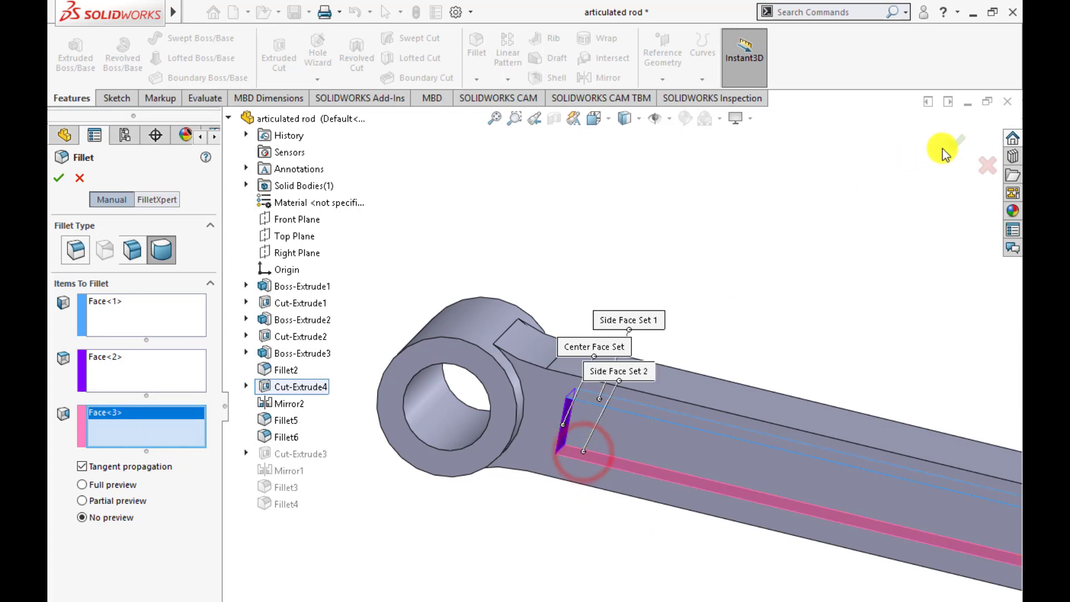
Add a full round fillet to the original recess's end wall nearest the large cylinder, between its two long walls.
{"action": "scroll", "coordinate": [585, 363], "scroll_direction": "up", "scroll_amount": 4}
{"action": "middle_click_drag", "start_coordinate": [563, 399], "coordinate": [609, 287]}
{"action": "scroll", "coordinate": [918, 521], "scroll_direction": "down", "scroll_amount": 2}
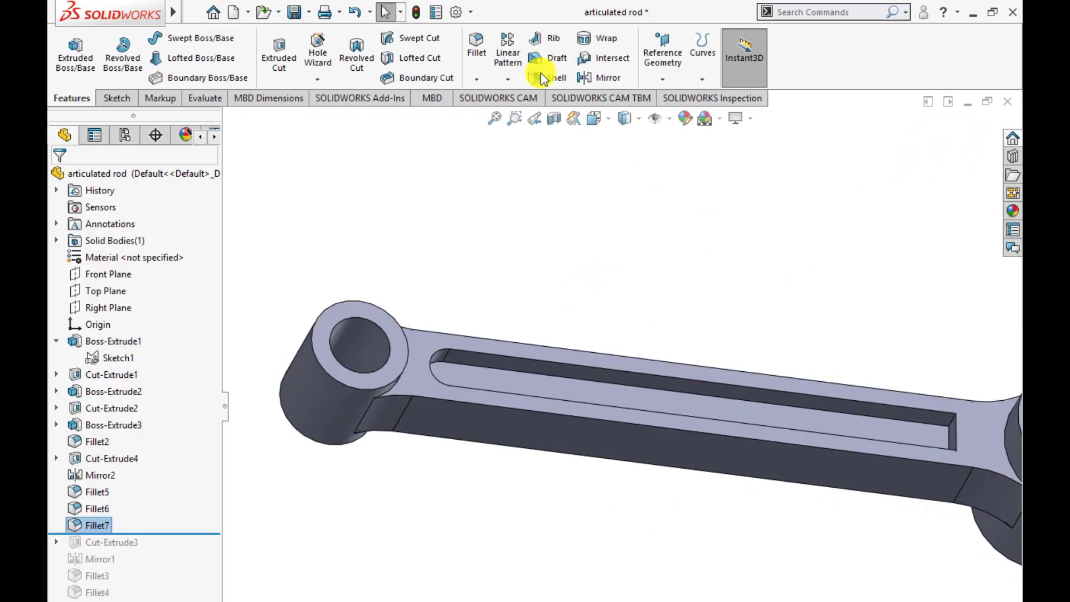
{"action": "left_click", "coordinate": [473, 51]}
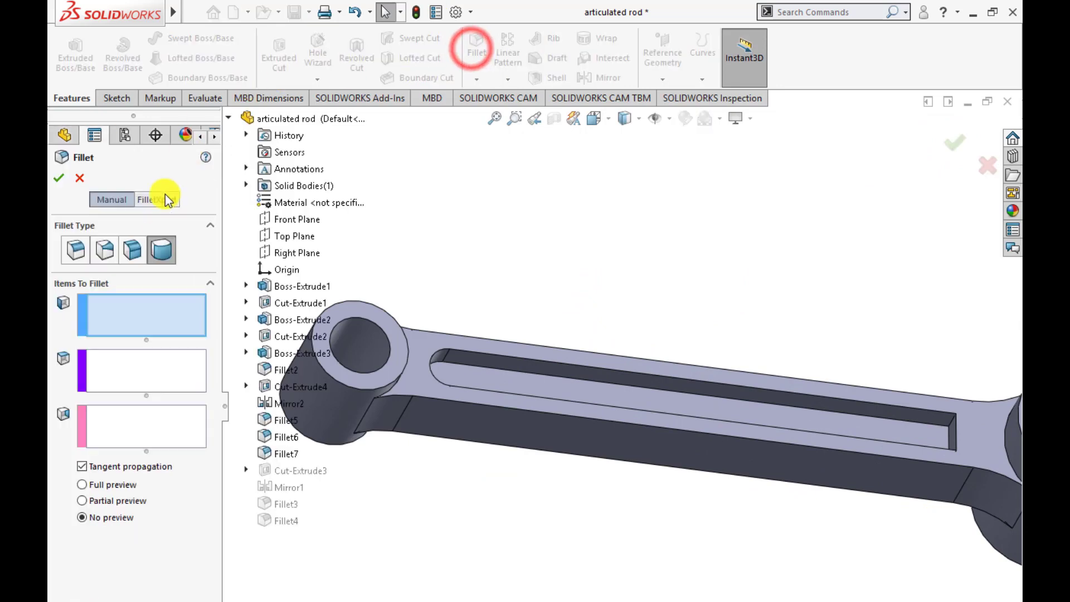
{"action": "left_click", "coordinate": [817, 402]}
{"action": "left_click", "coordinate": [112, 380]}
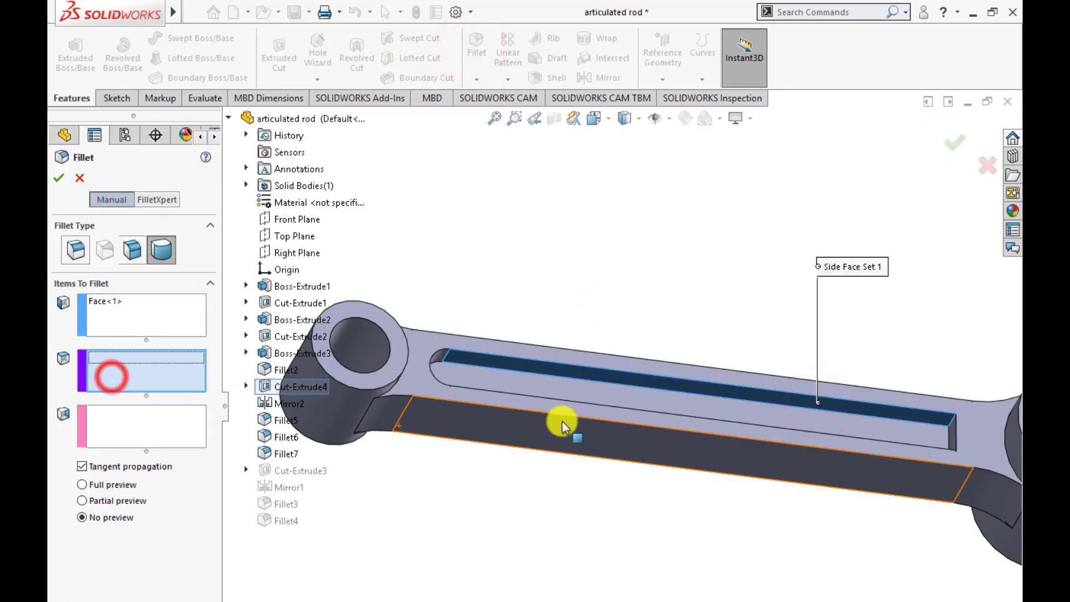
{"action": "middle_click_drag", "start_coordinate": [564, 420], "coordinate": [814, 378]}
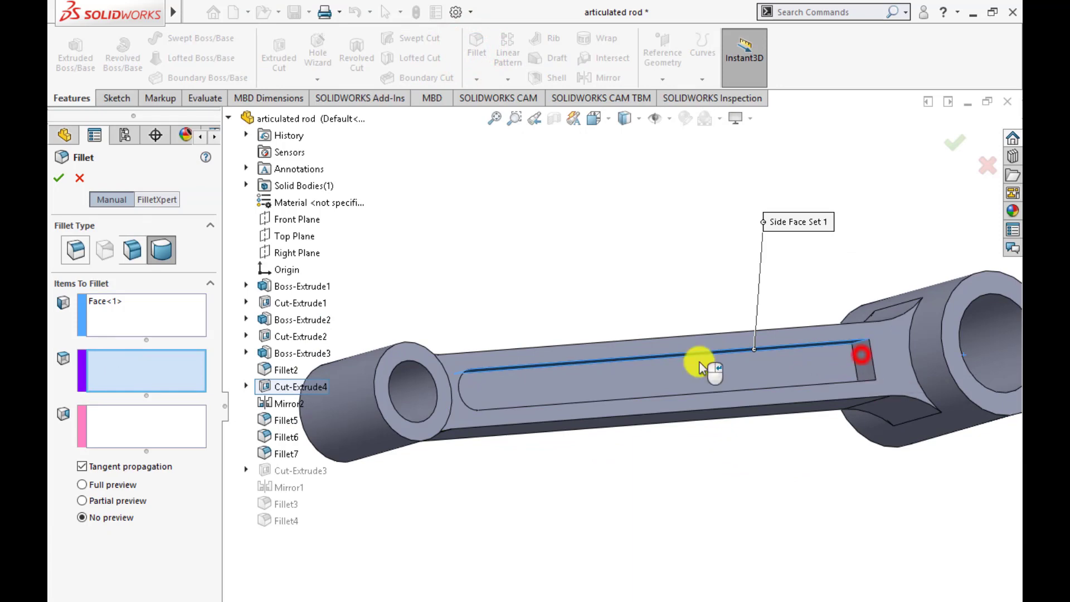
{"action": "left_click", "coordinate": [857, 354]}
{"action": "left_click", "coordinate": [106, 419]}
{"action": "middle_click_drag", "start_coordinate": [515, 396], "coordinate": [691, 400]}
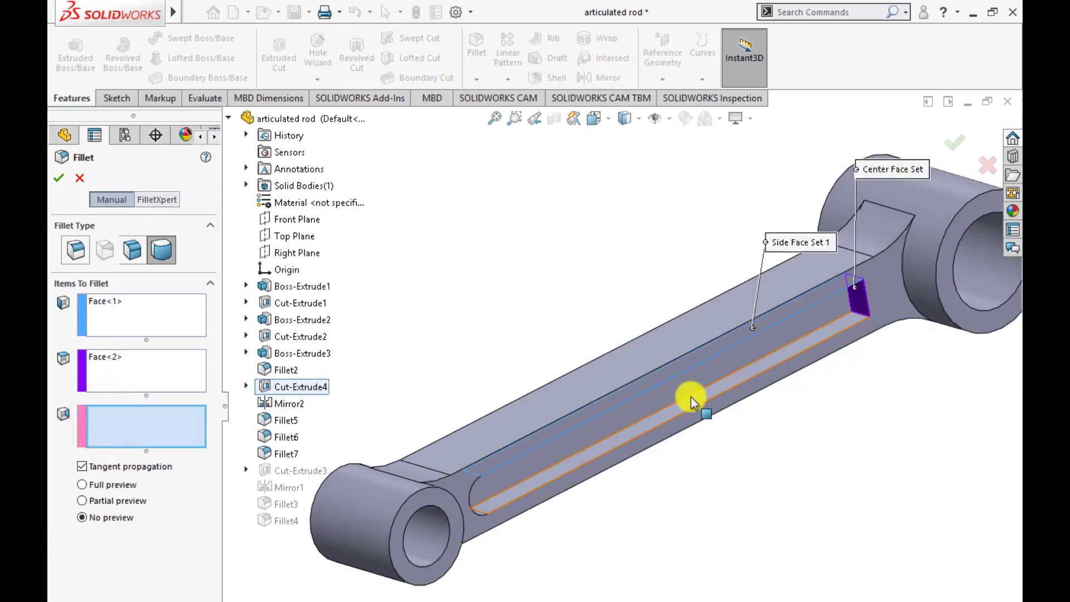
{"action": "left_click", "coordinate": [691, 408]}
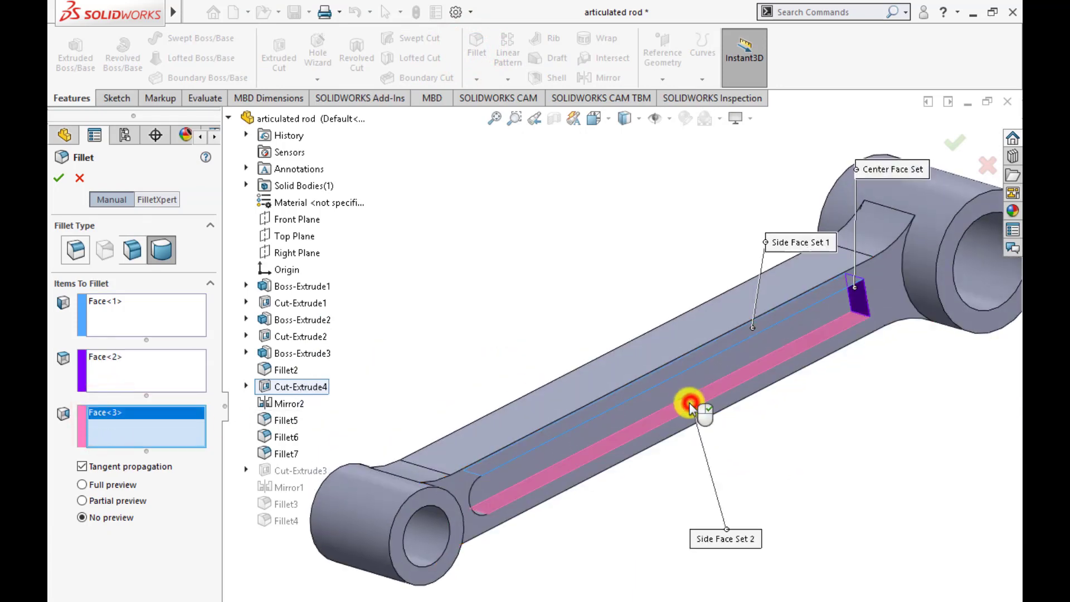
{"action": "left_click", "coordinate": [950, 140]}
Examine the finished rod and its rounded recesses from both sides.
{"action": "scroll", "coordinate": [565, 287], "scroll_direction": "up", "scroll_amount": 3}
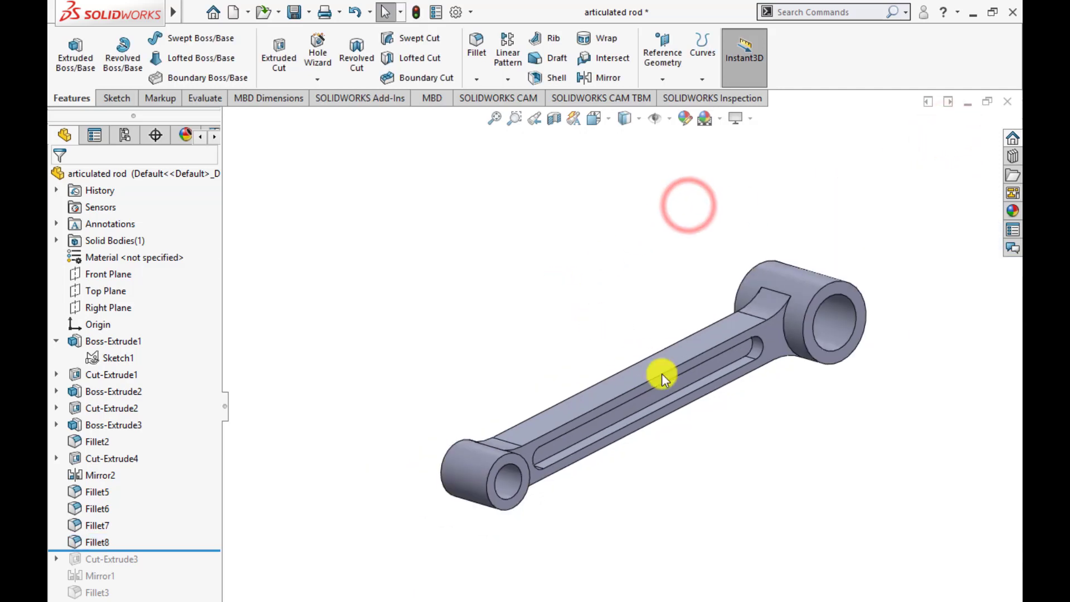
{"action": "scroll", "coordinate": [608, 390], "scroll_direction": "down", "scroll_amount": 2}
{"action": "scroll", "coordinate": [743, 458], "scroll_direction": "up", "scroll_amount": 2}
{"action": "scroll", "coordinate": [741, 457], "scroll_direction": "down", "scroll_amount": 1}
{"action": "scroll", "coordinate": [741, 457], "scroll_direction": "up", "scroll_amount": 1}
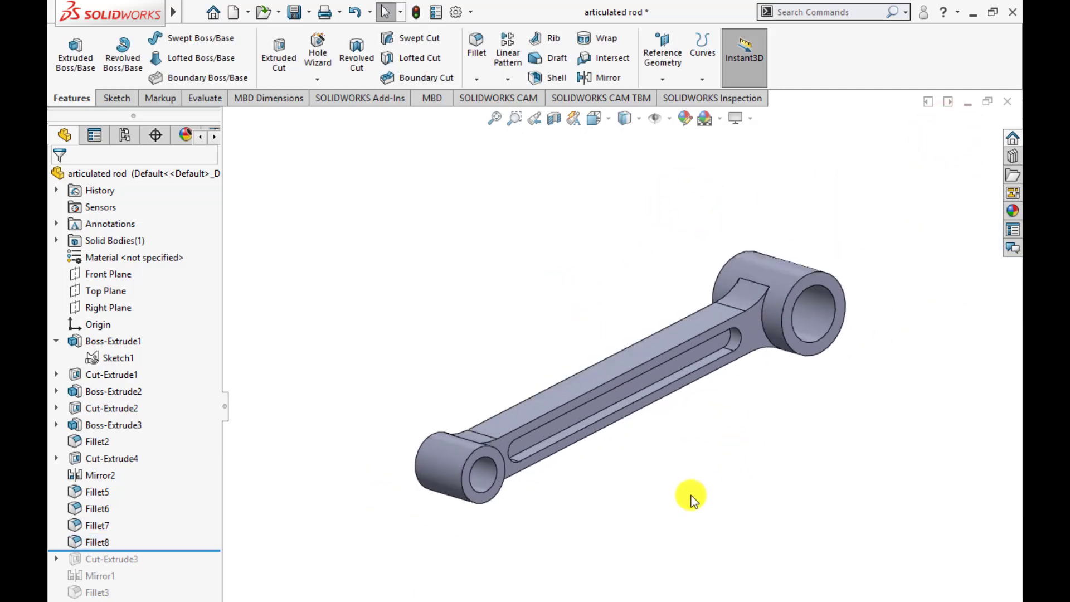
{"action": "middle_click_drag", "start_coordinate": [806, 475], "coordinate": [396, 461]}
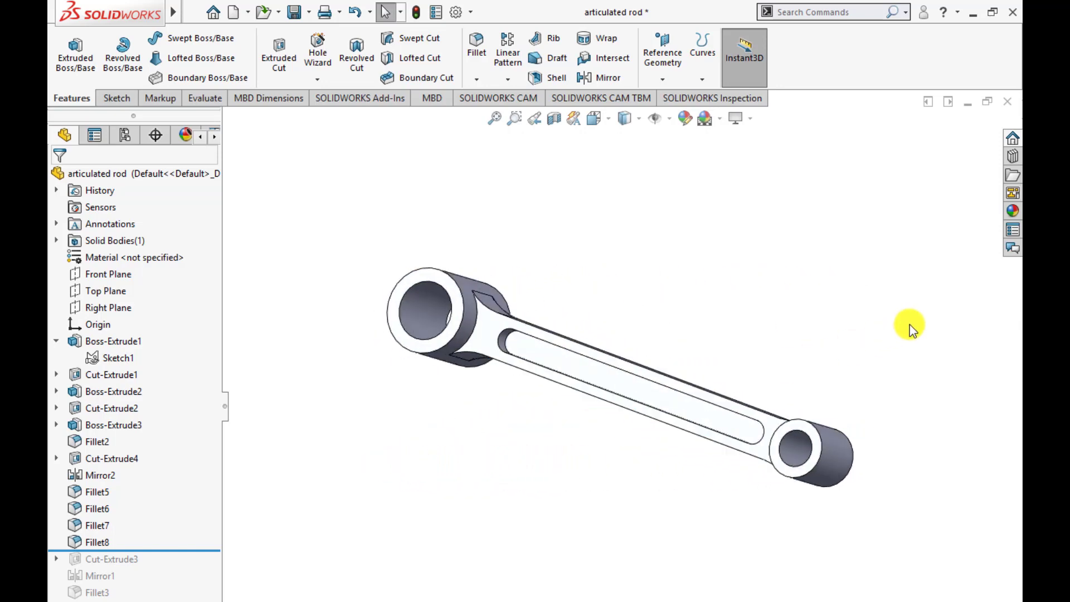
{"action": "middle_click_drag", "start_coordinate": [909, 328], "coordinate": [934, 313]}
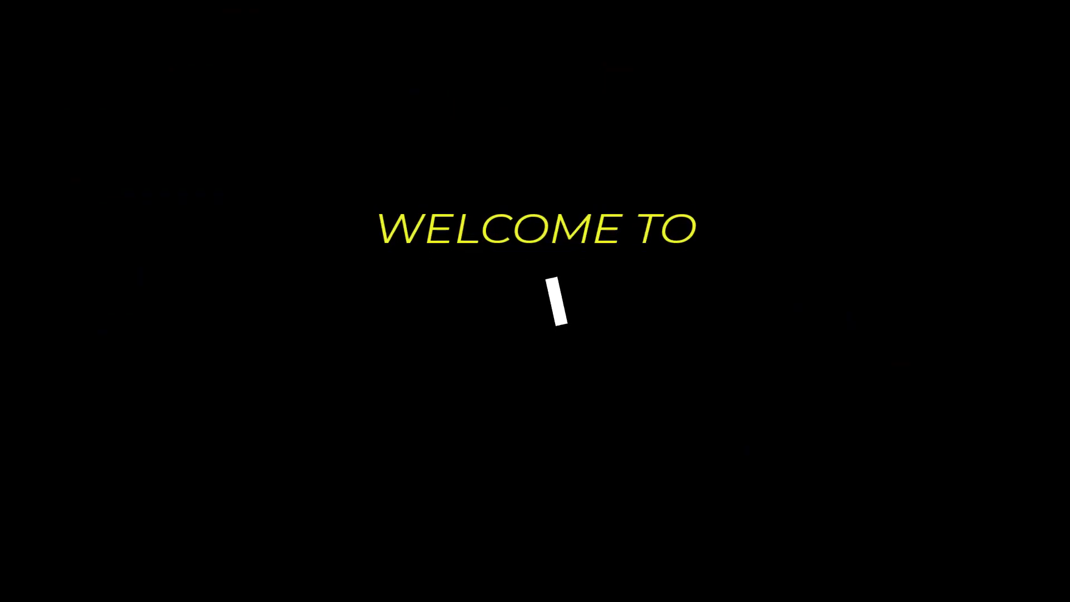